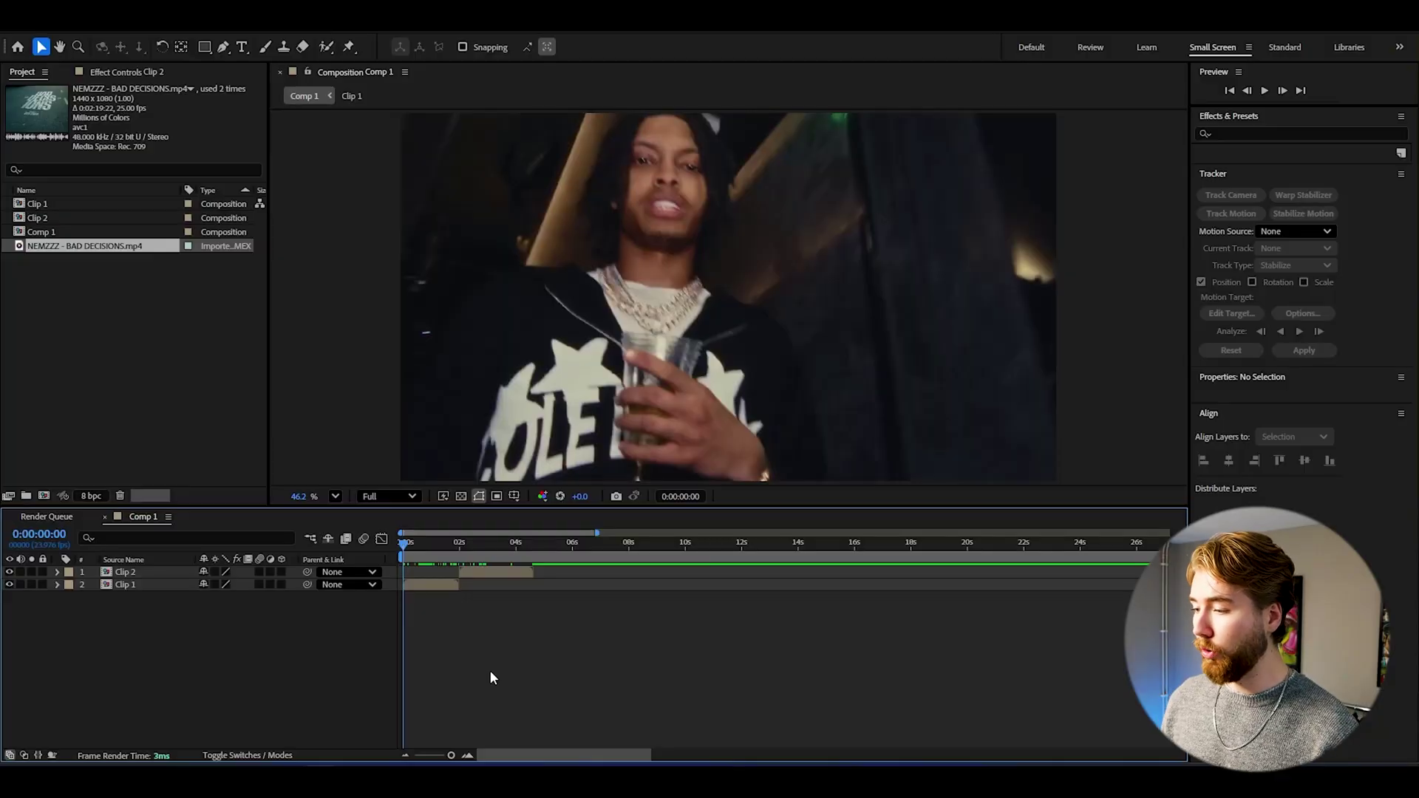
Add an adjustment layer above both clips and trim its end to 0:00:02:08, eight frames after the cut.
mouse_move(412, 544)
left_mouse_down()
mouse_move(493, 546)
mouse_move(437, 554)
left_mouse_up()
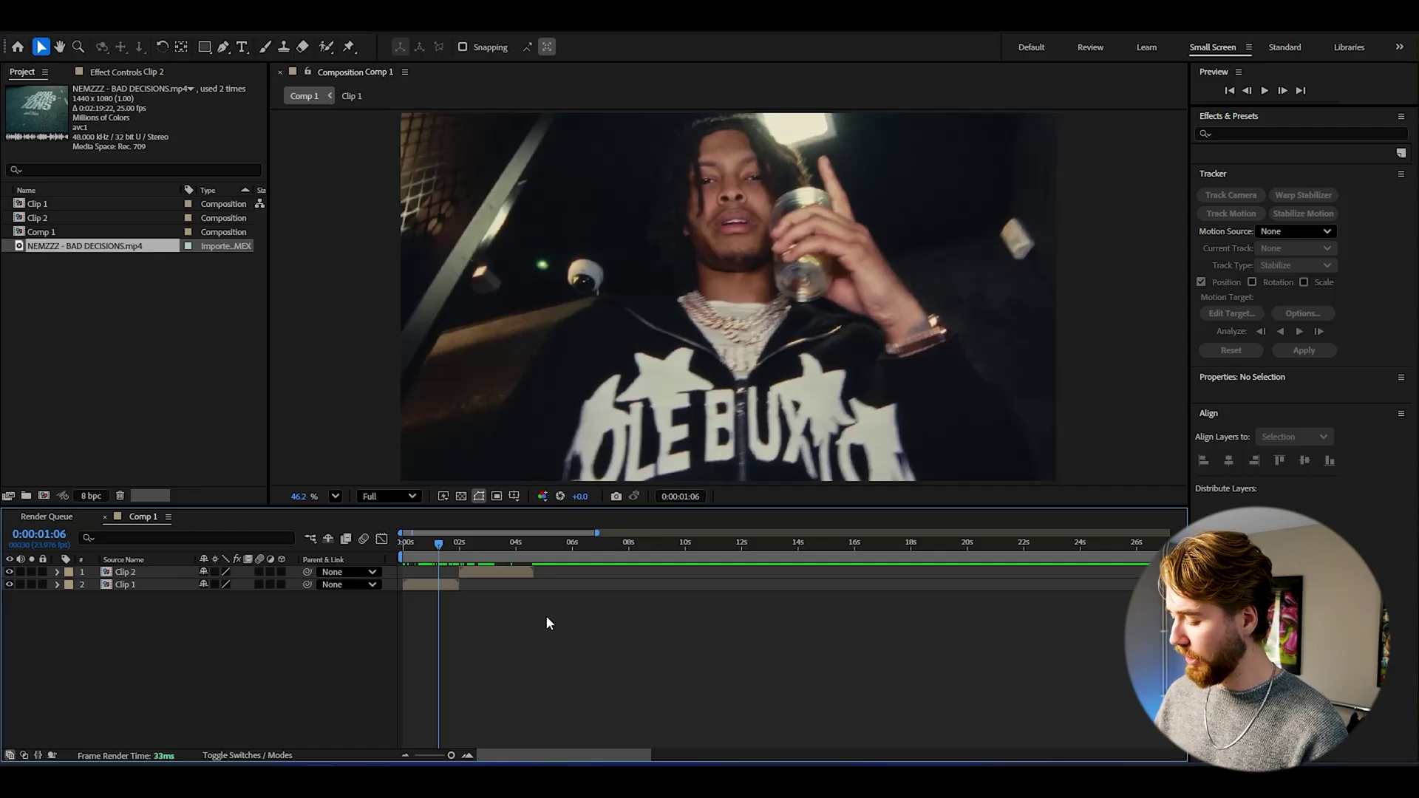
key("ctrl+alt+y")
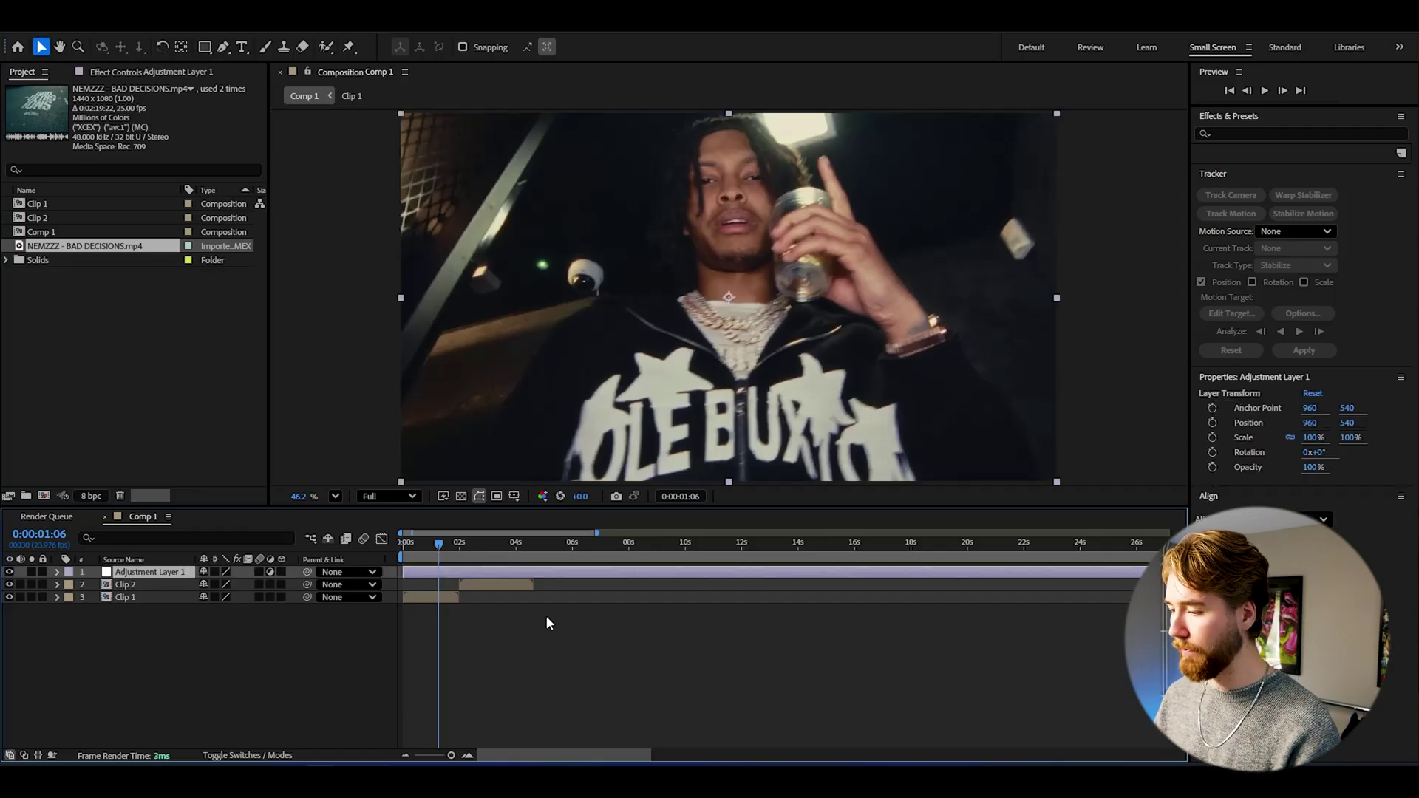
key("=")
key("=")
left_click_drag(545, 544, 578, 583)
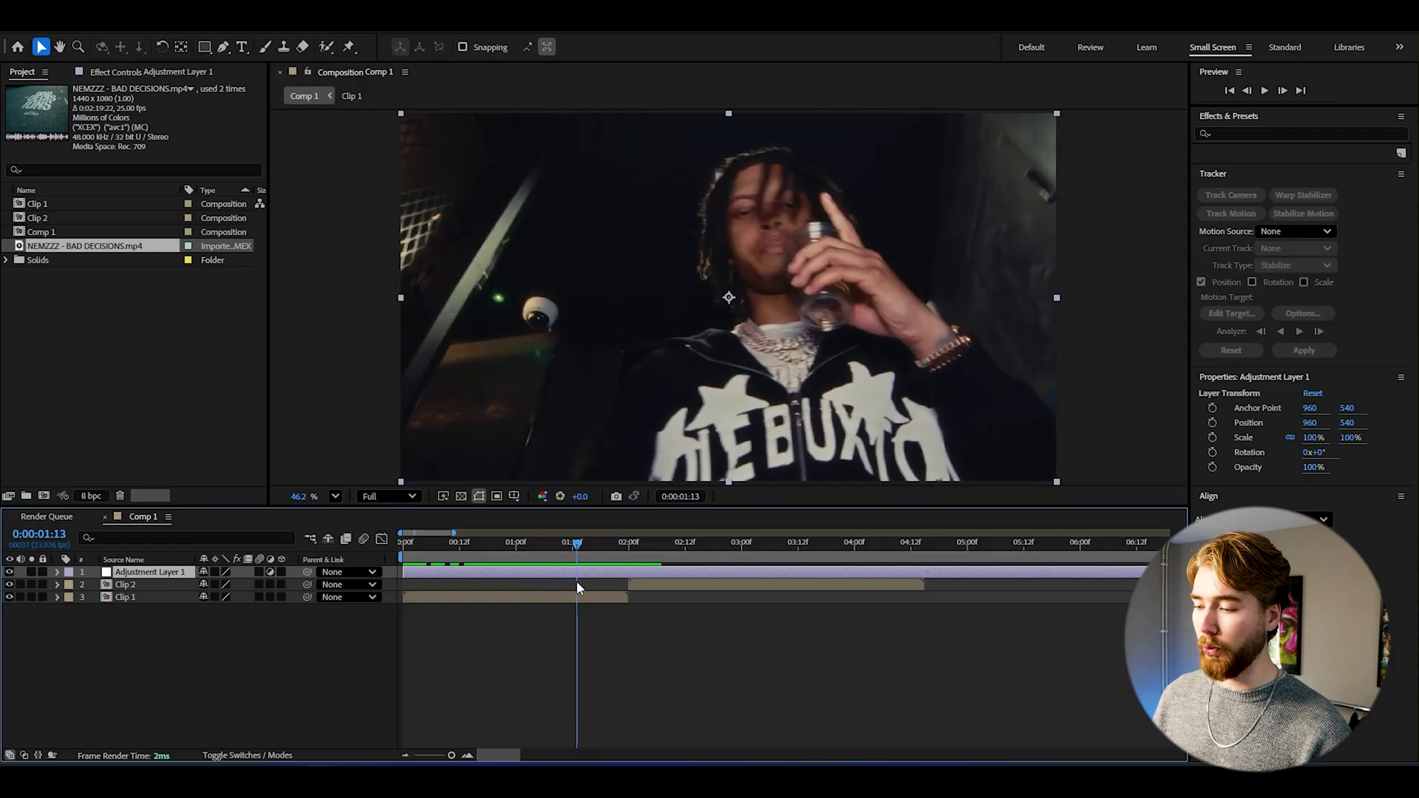
left_click_drag(577, 583, 630, 585)
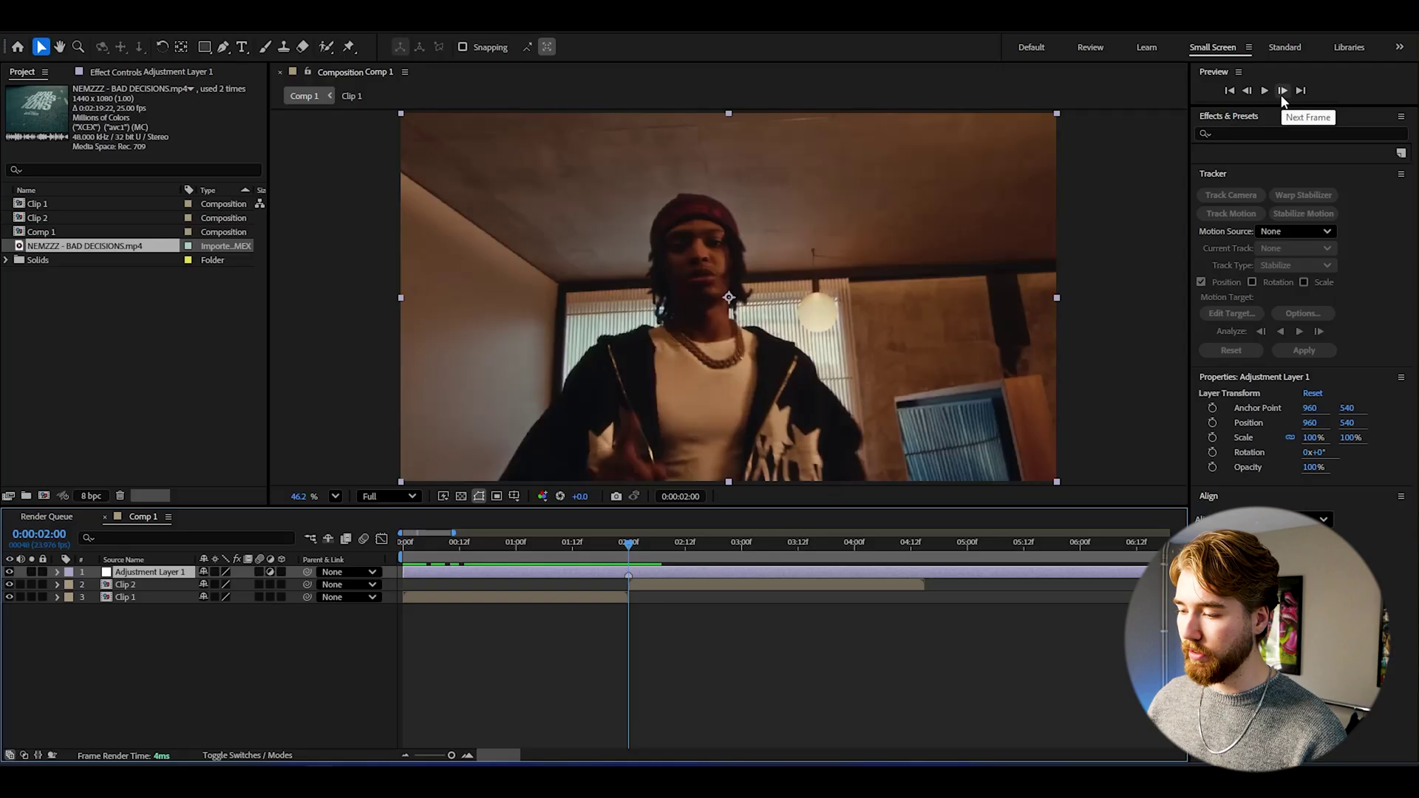
left_click(1283, 91)
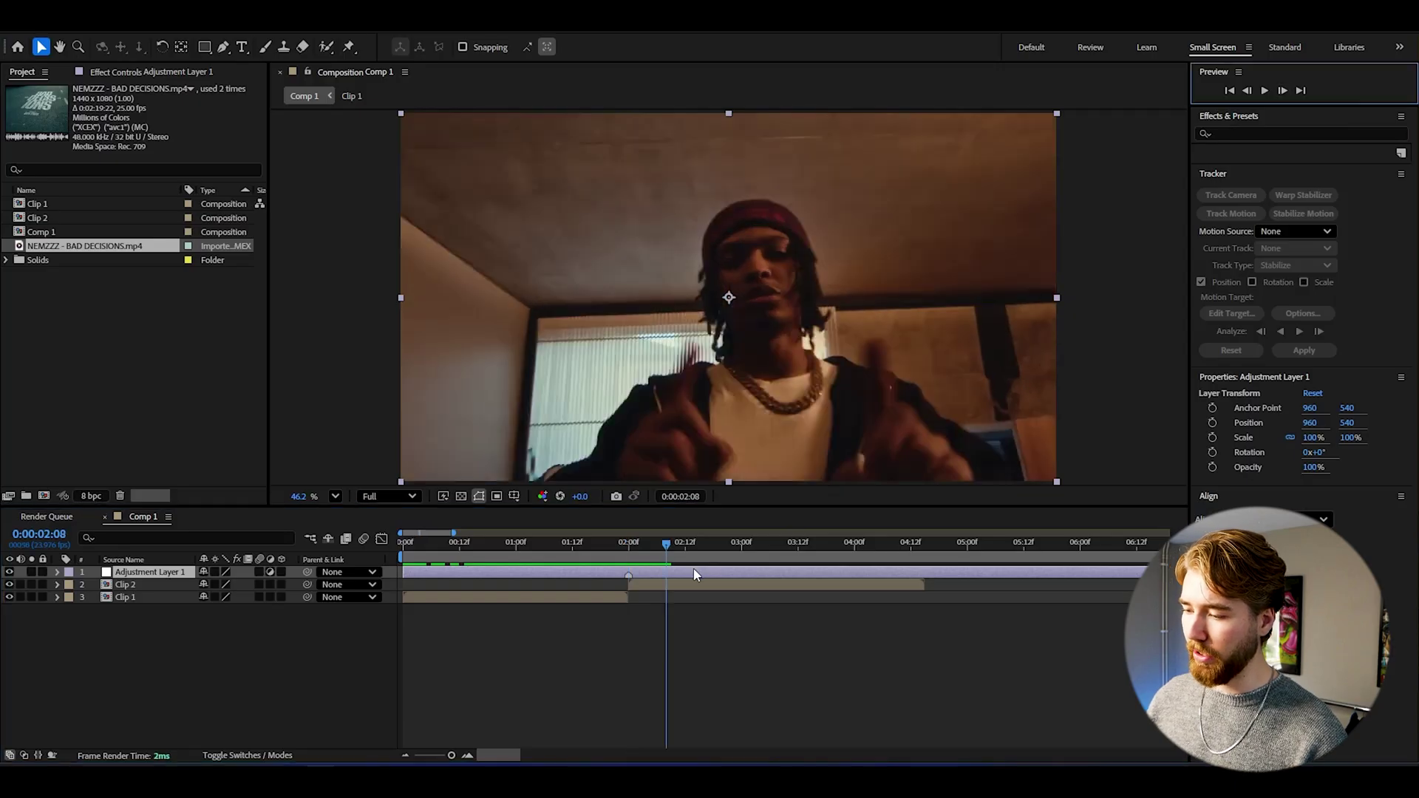
key("ctrl+shift+d")
key("Delete")
Trim the adjustment layer's start to 0:00:01:16, eight frames before the cut, removing the leftover earlier piece.
left_click(628, 546)
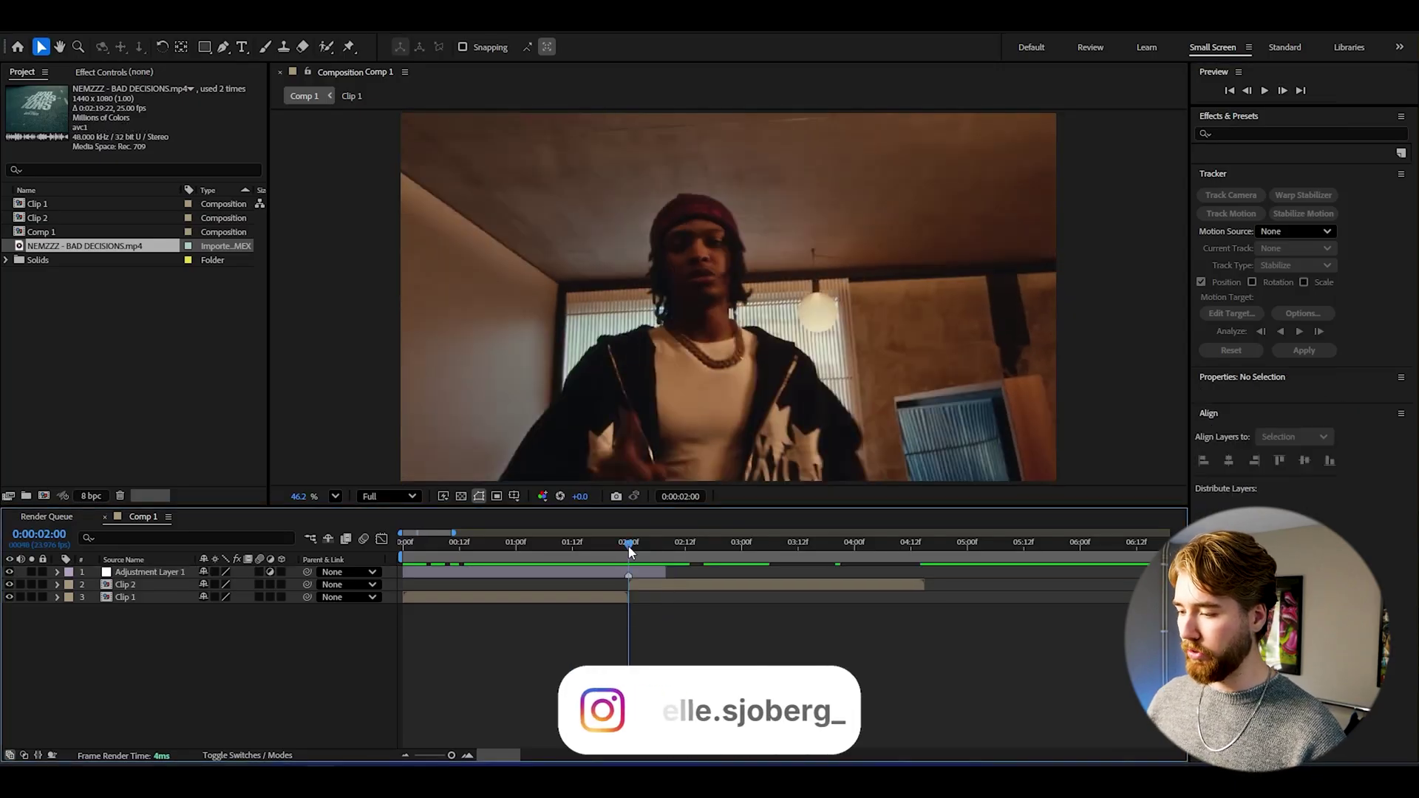
left_click(1267, 131)
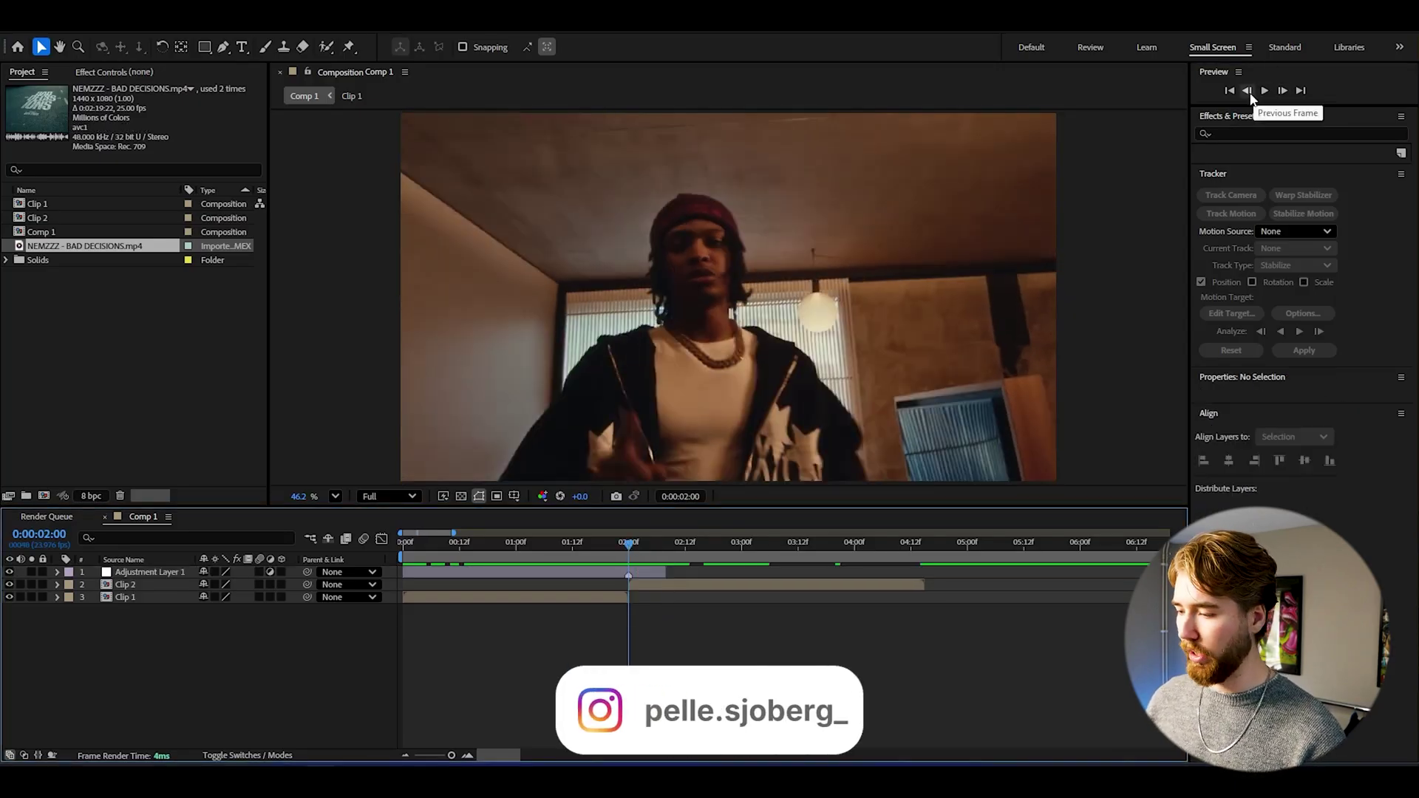
left_click(1248, 90)
left_click(596, 571)
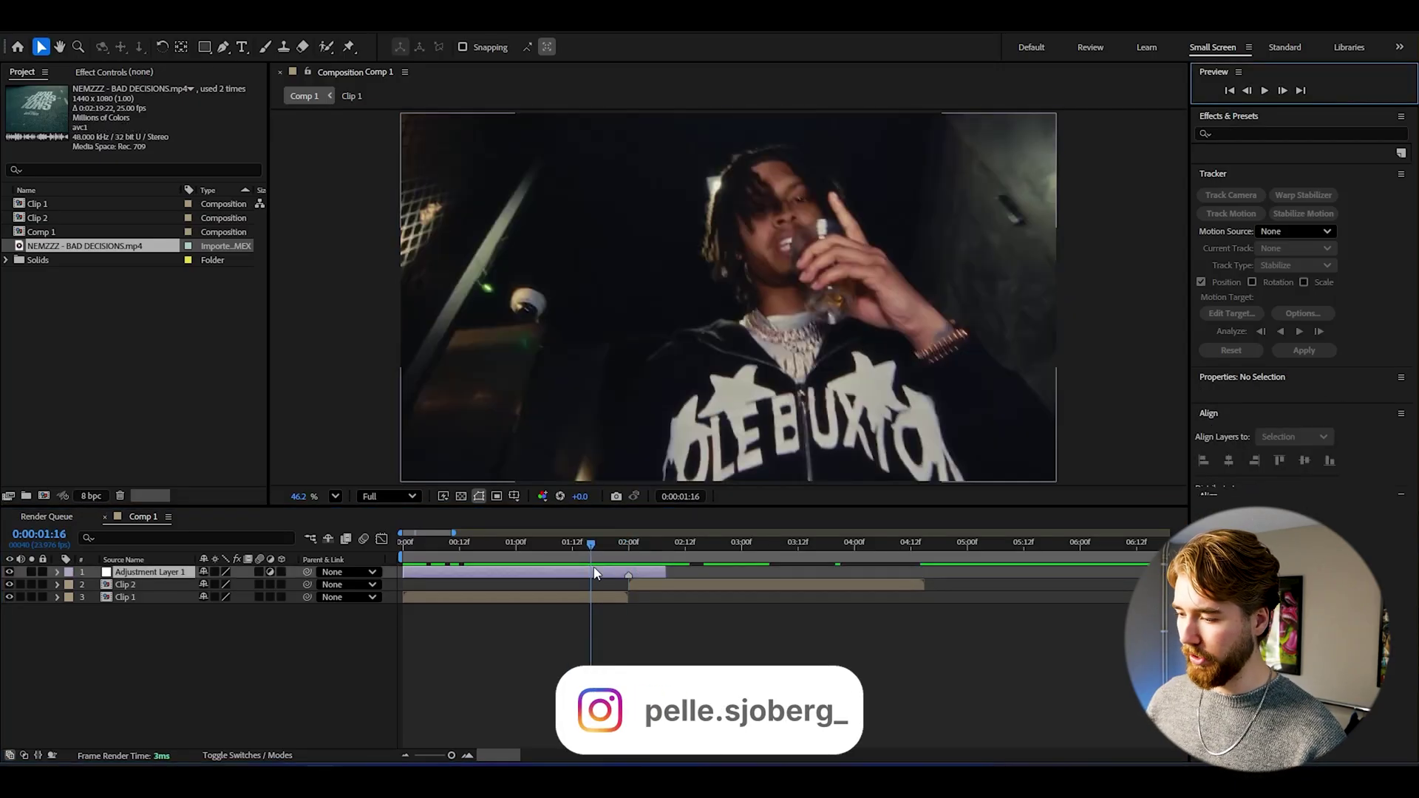
key("ctrl+shift+d")
left_click(575, 587)
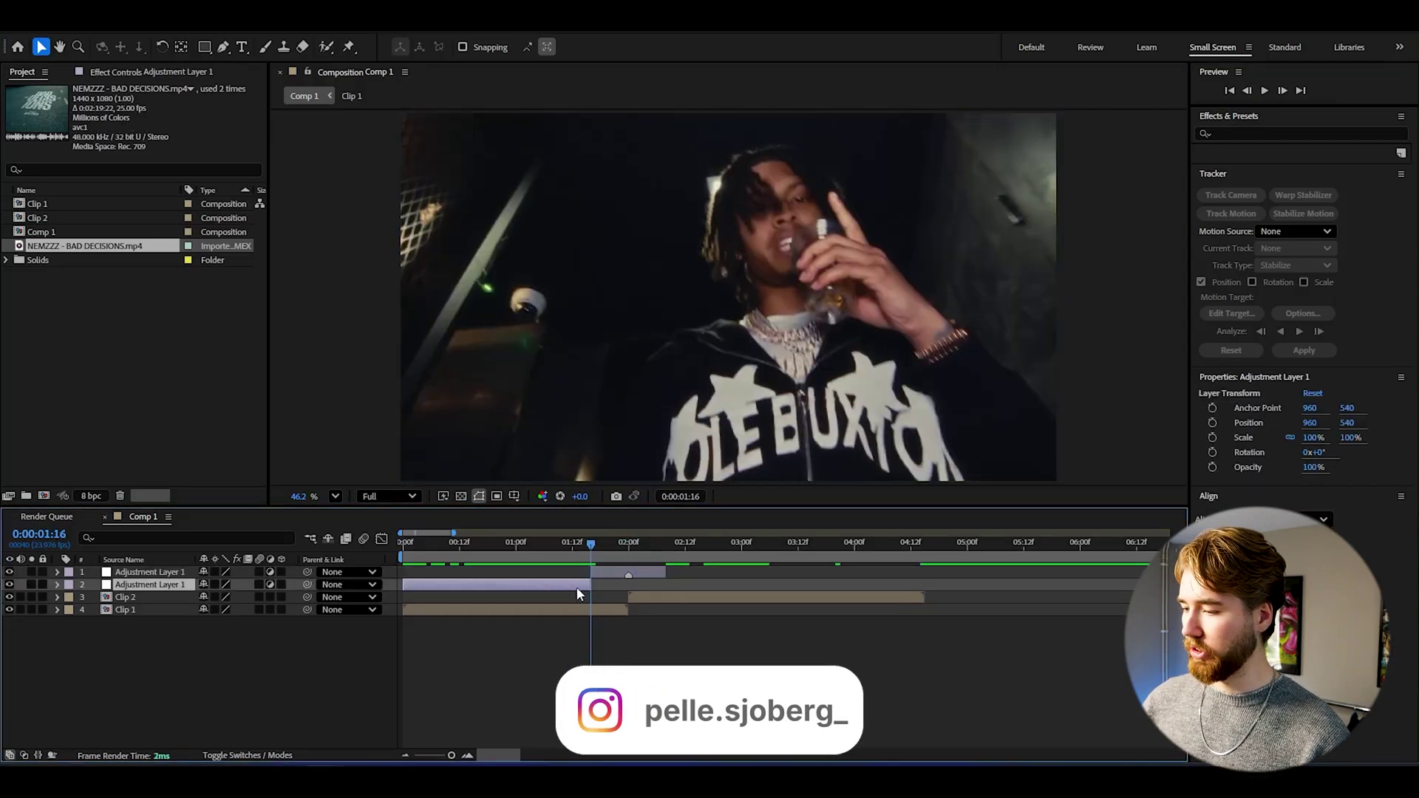
key("Delete")
left_click(595, 551)
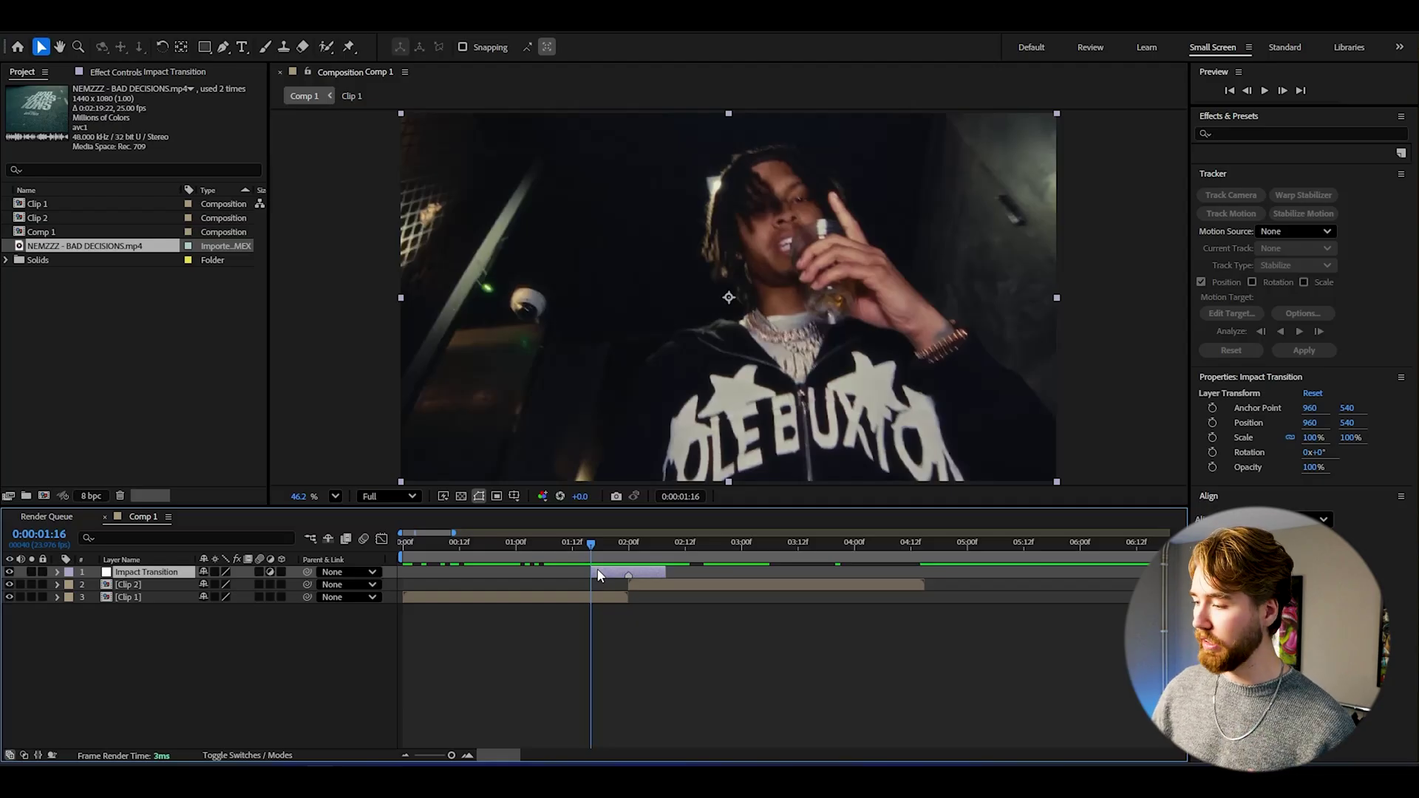
Apply the Exposure effect to the Impact Transition layer and start keyframing its master Exposure at 0:00:01:16.
key("ctrl+space")
type("expo")
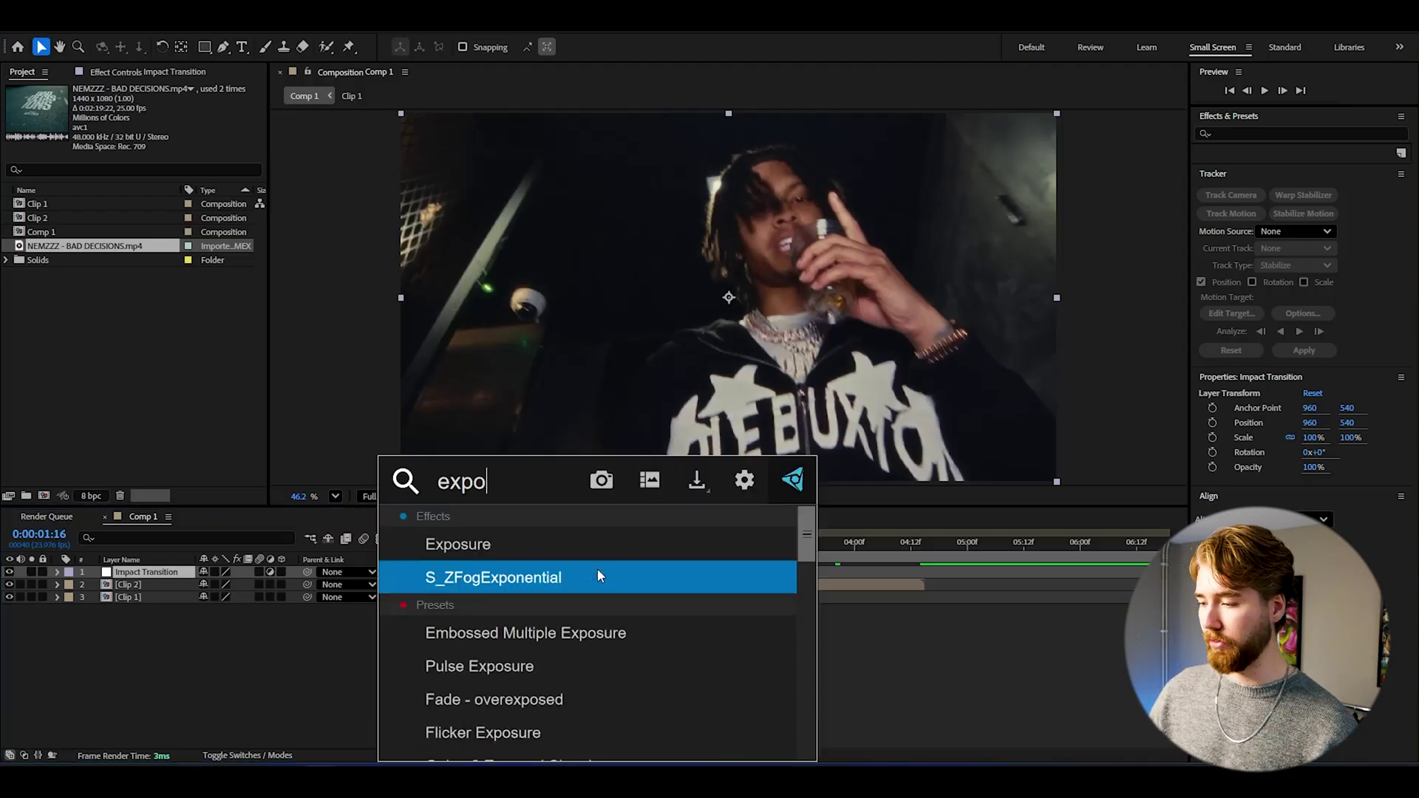
key("Return")
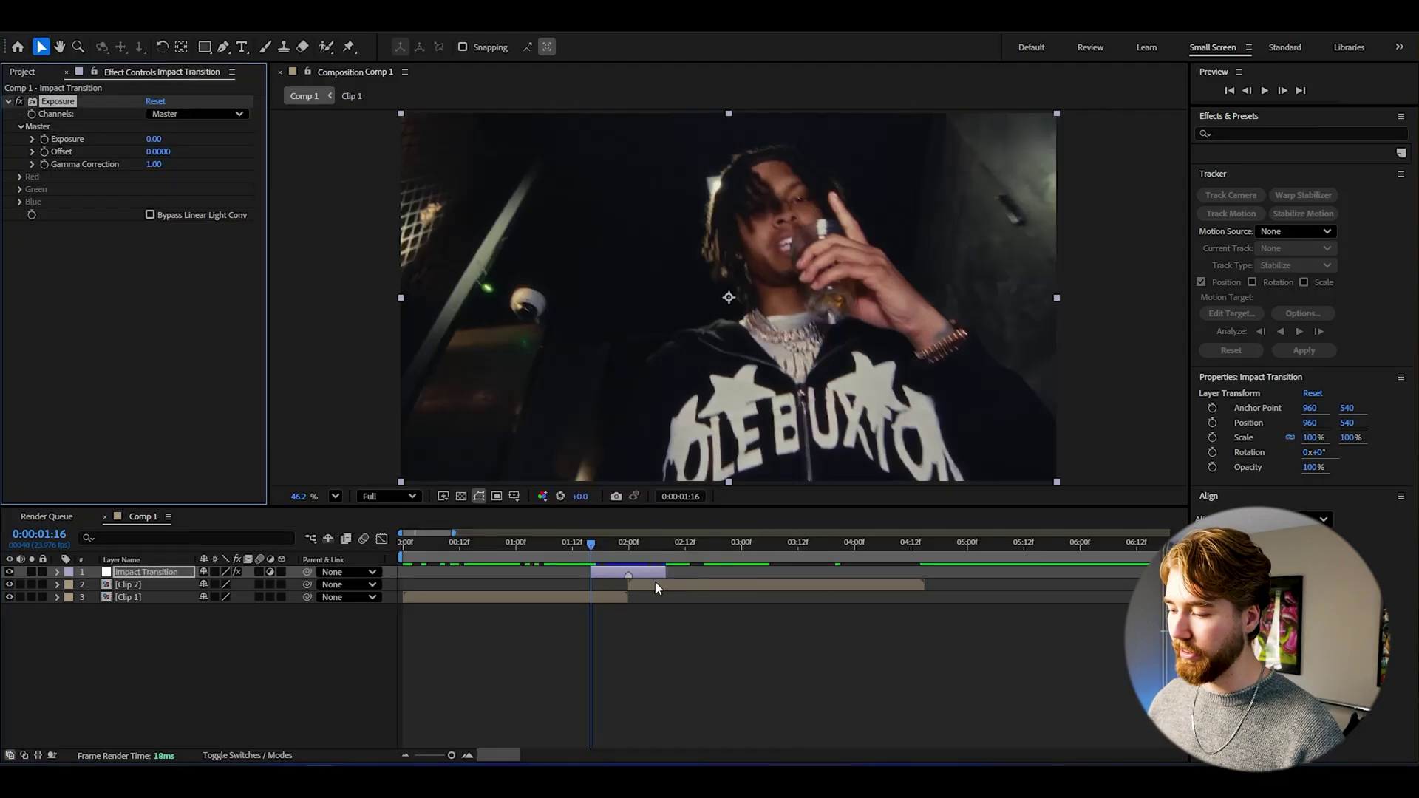
key("equal")
key("equal")
left_click(45, 140)
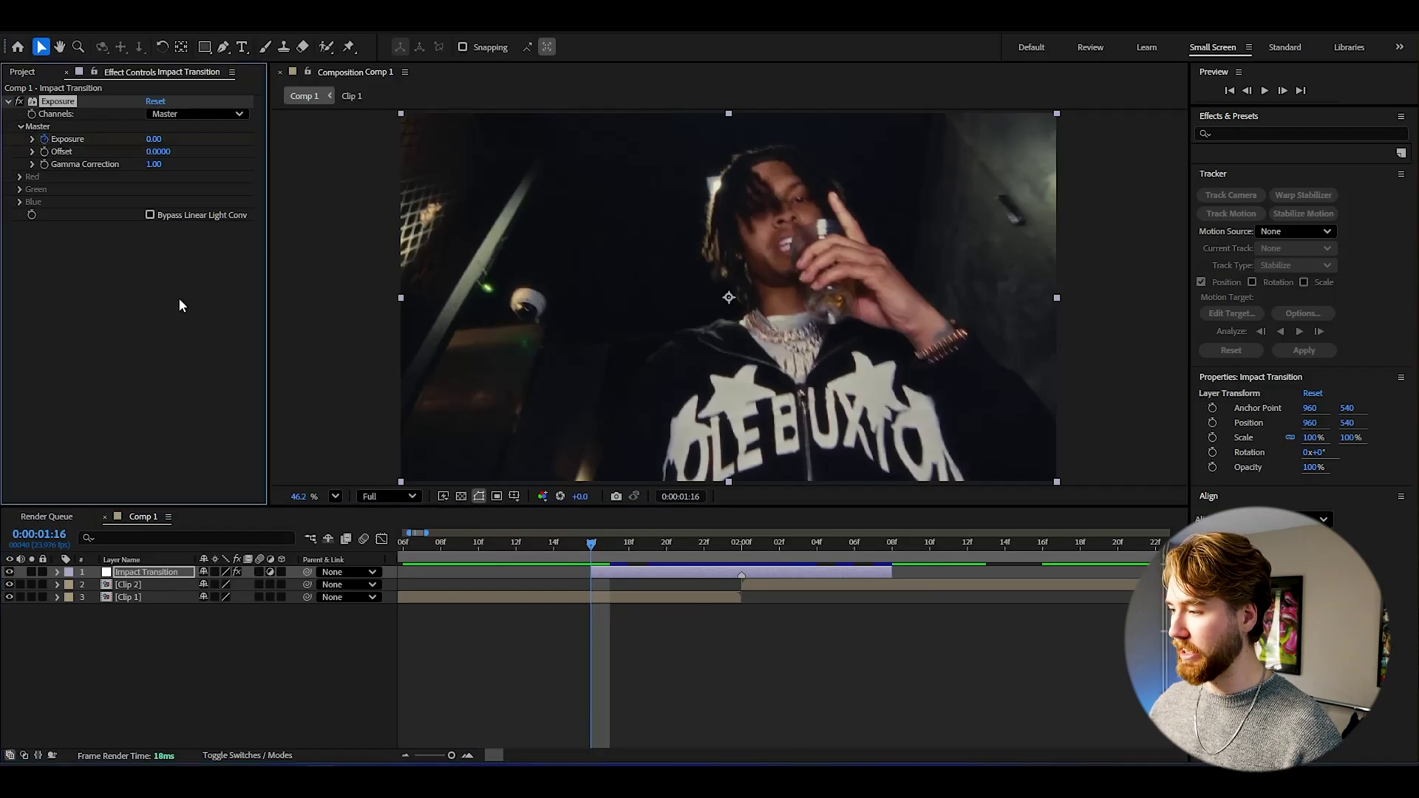
Reveal the master Exposure property in the timeline and add a 0.00 keyframe at the layer's end, 0:00:02:08.
left_click(57, 572)
left_click(70, 585)
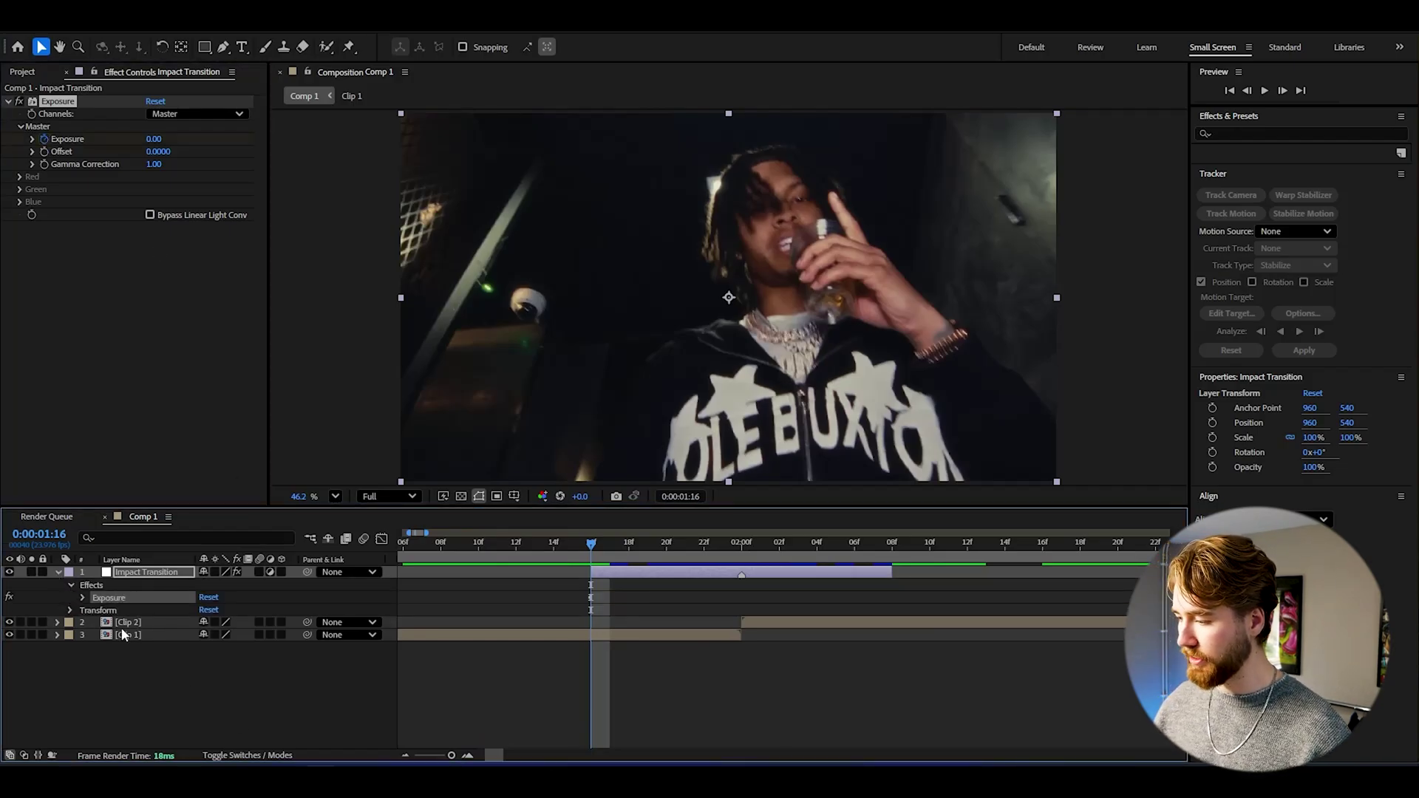
left_click(82, 597)
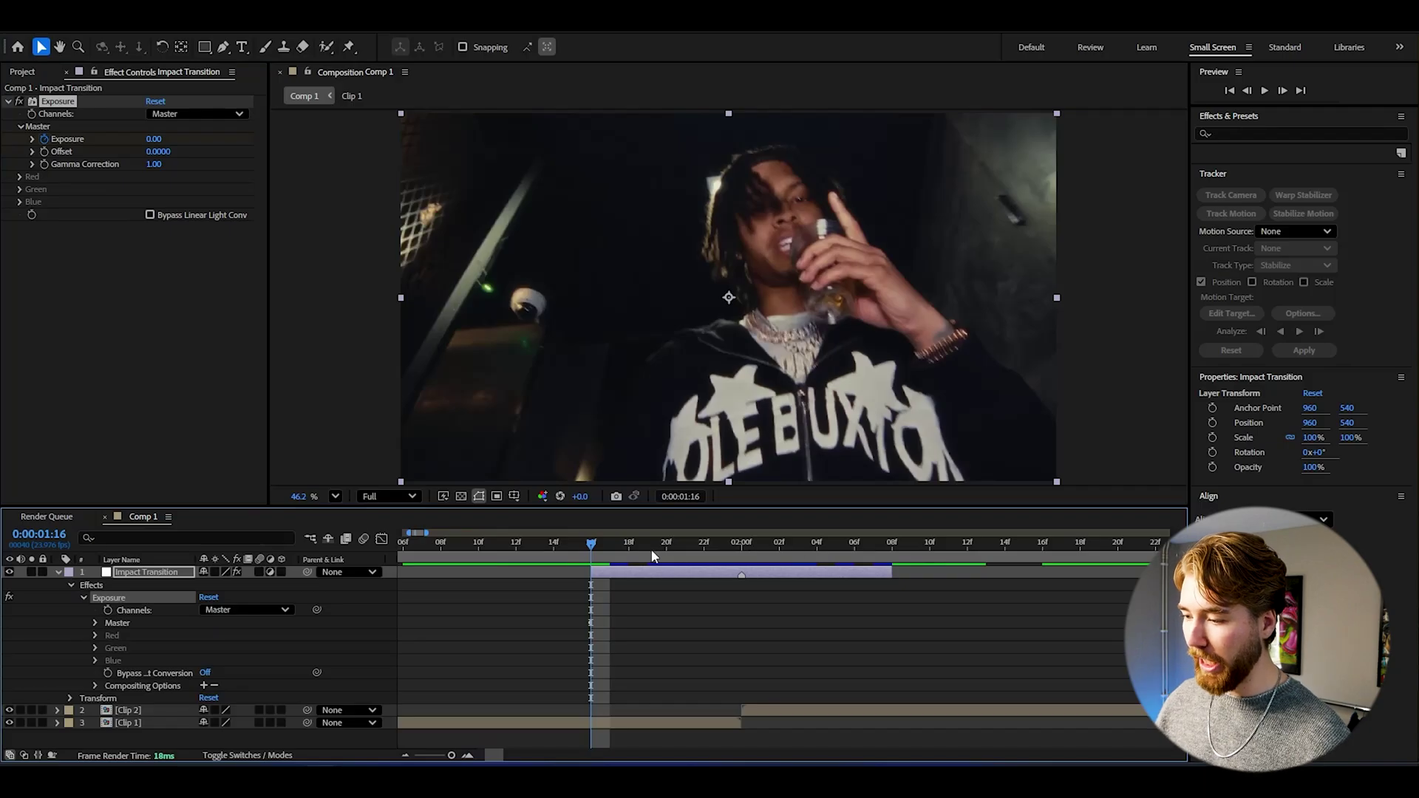
left_click_drag(621, 555, 882, 555)
left_click(95, 623)
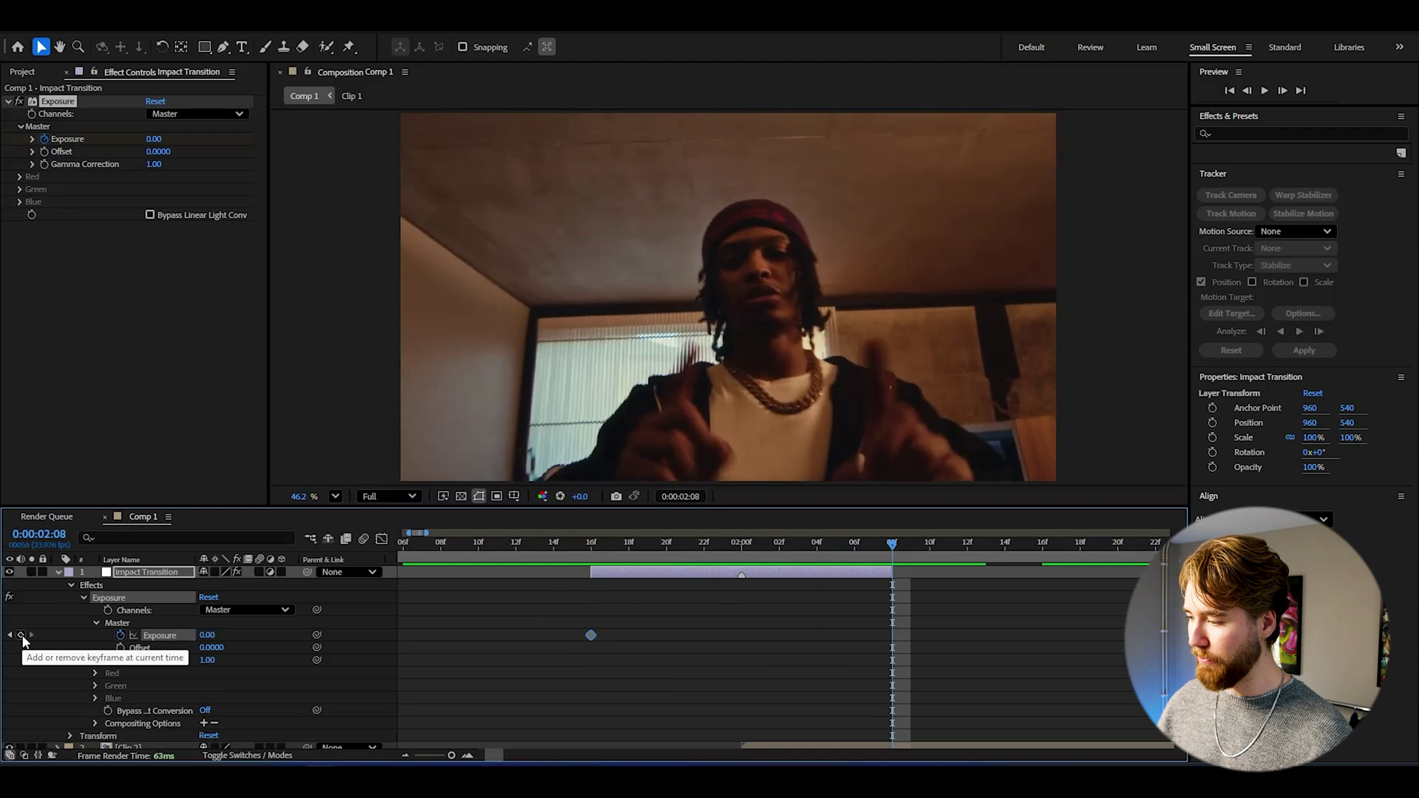
left_click(21, 635)
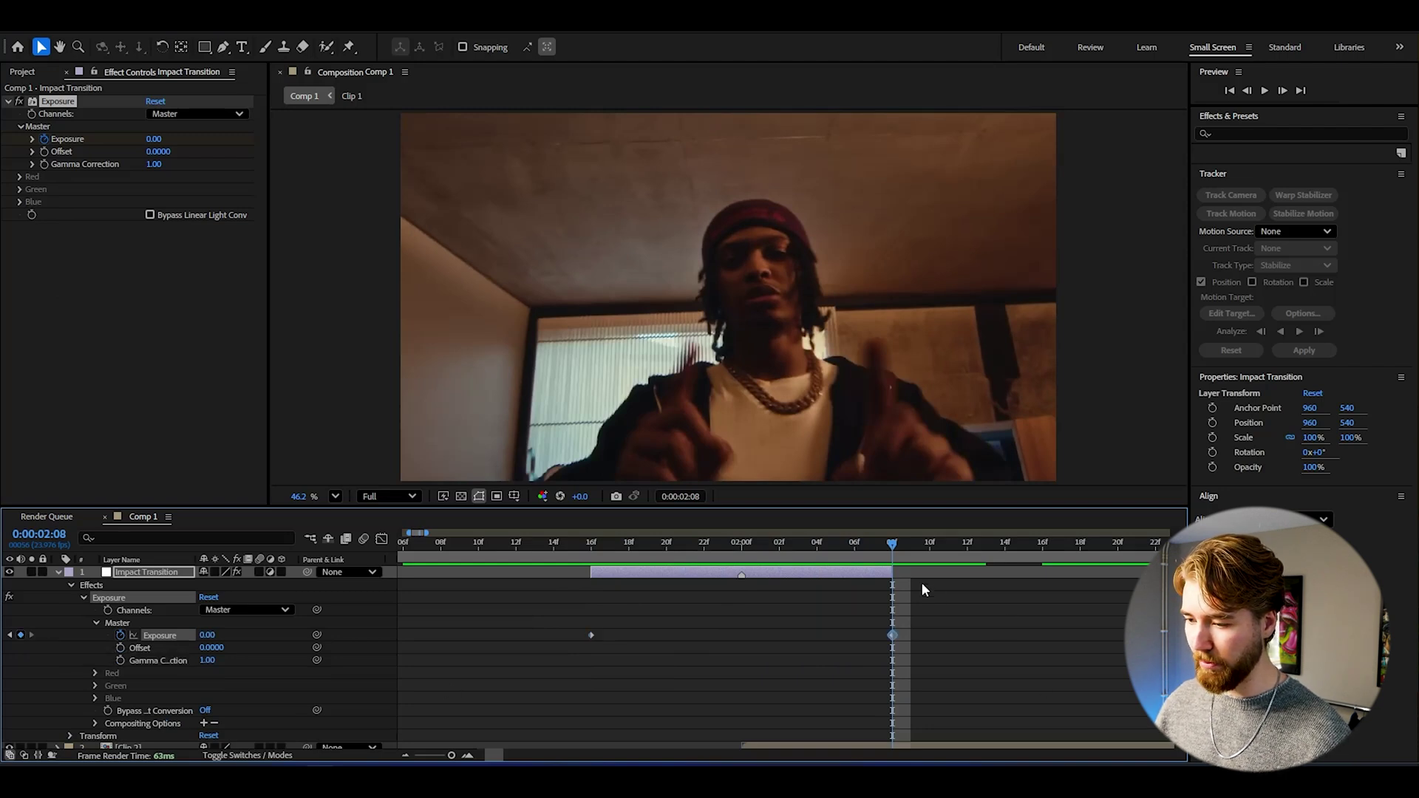
Set Exposure keyframes of 0.50 one frame inside each end, at 0:00:01:17 and 0:00:02:07.
left_click(613, 562)
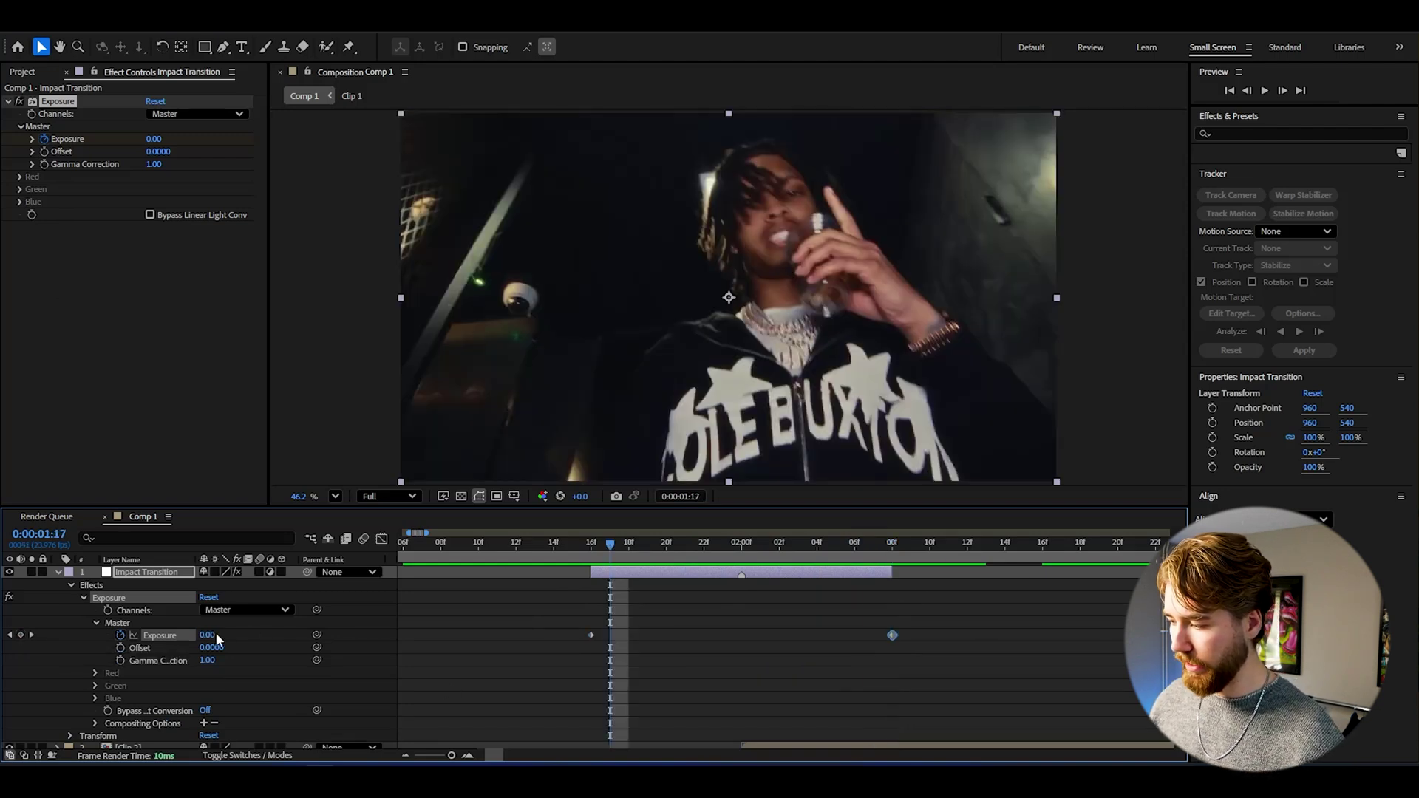
left_click_drag(214, 637, 228, 635)
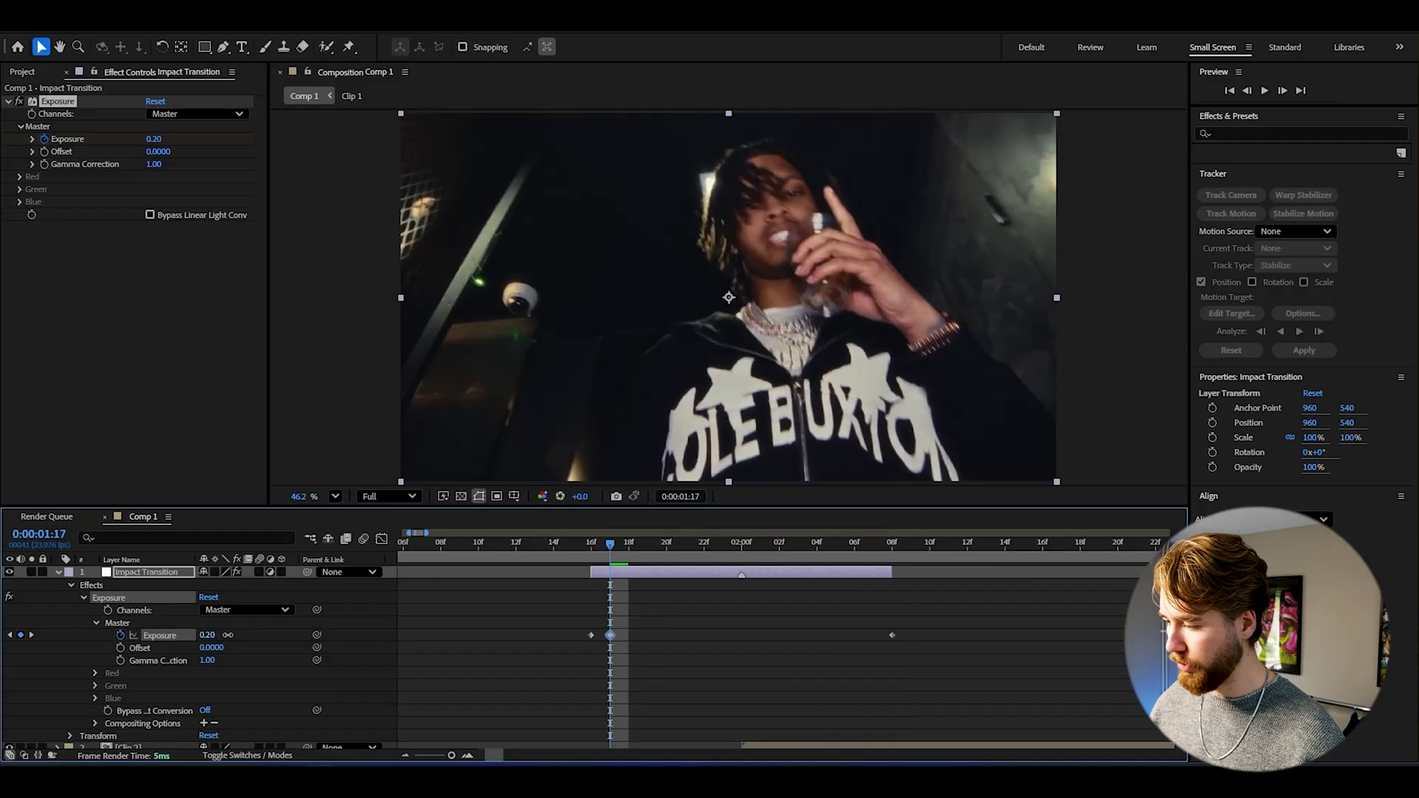
left_click(872, 556)
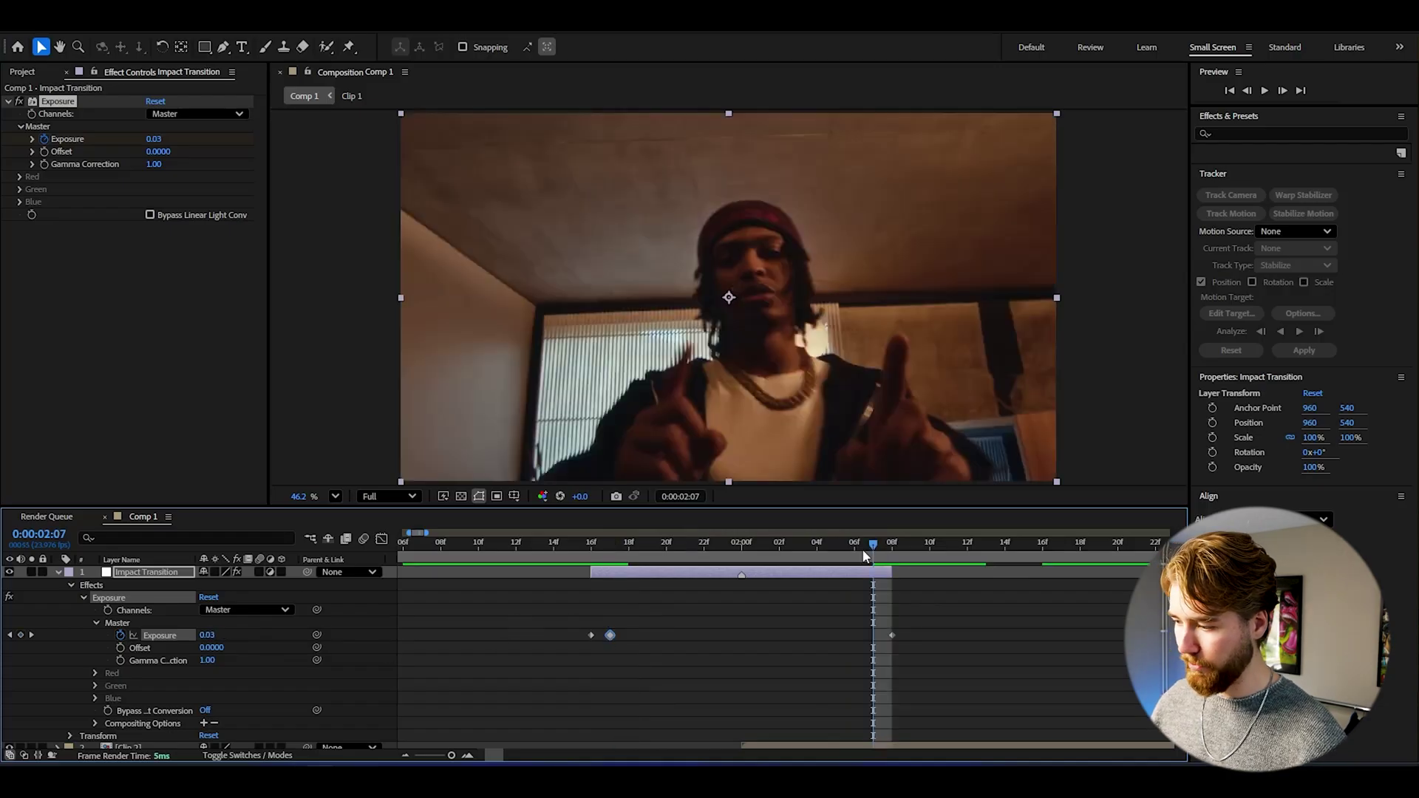
left_click(207, 635)
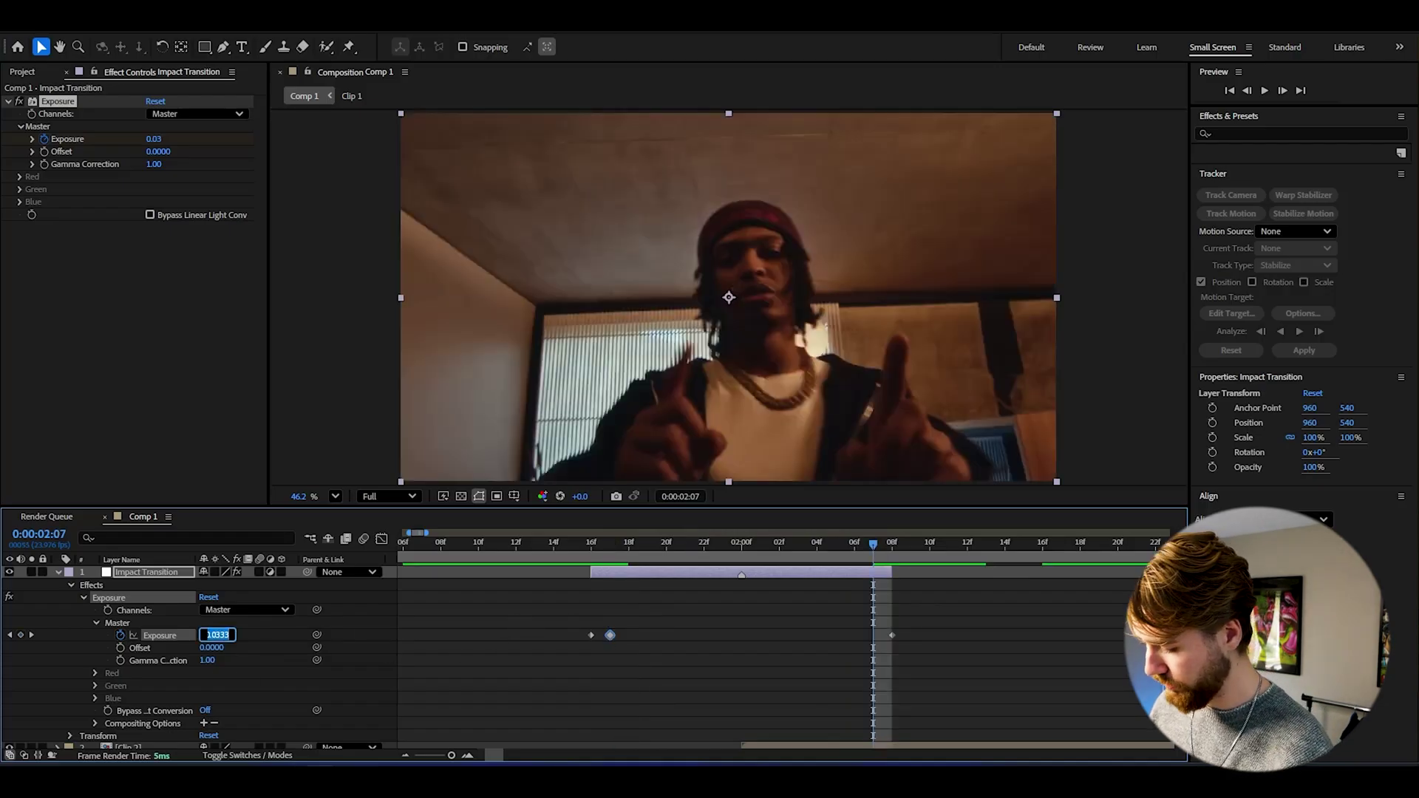
left_click(382, 640)
left_click(207, 635)
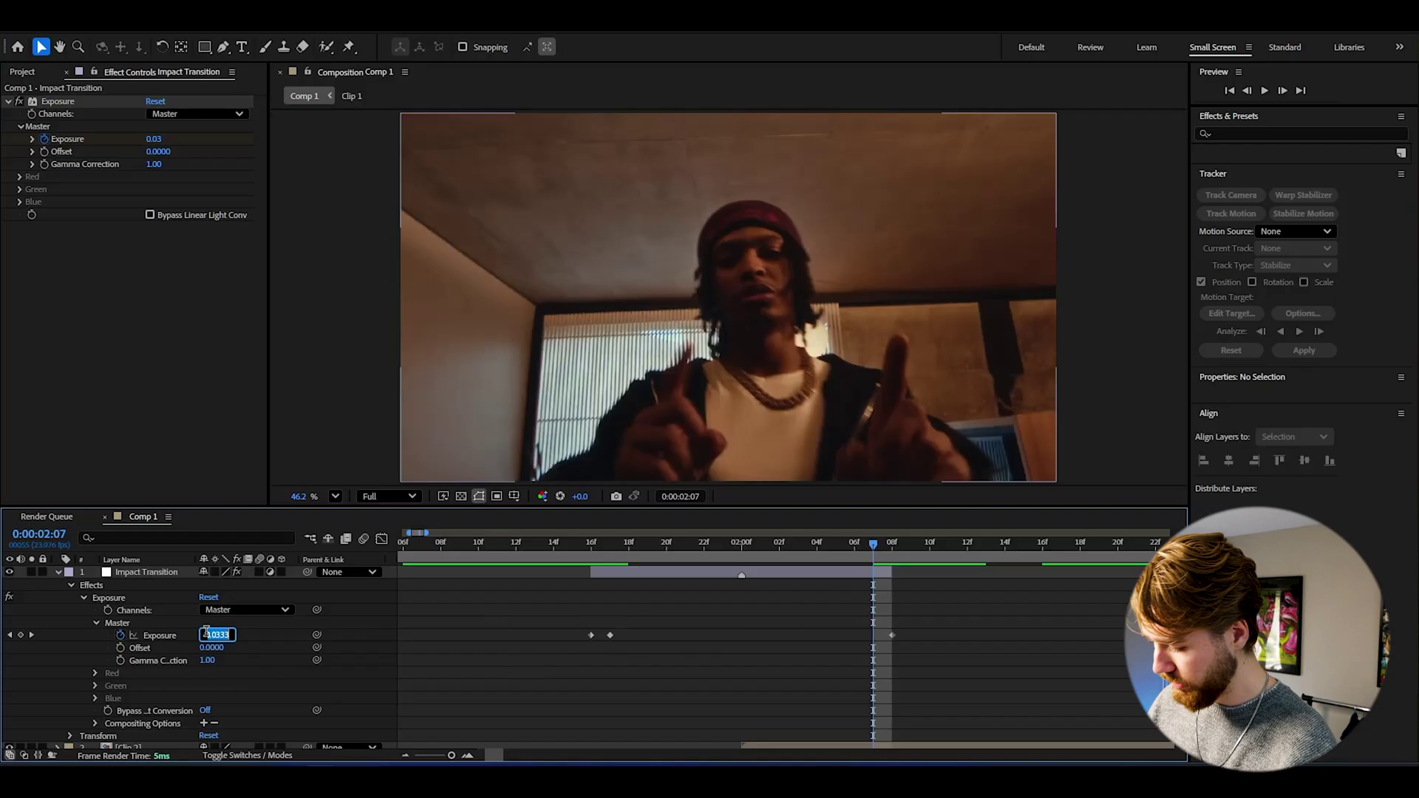
type("0.")
type("5")
key("Return")
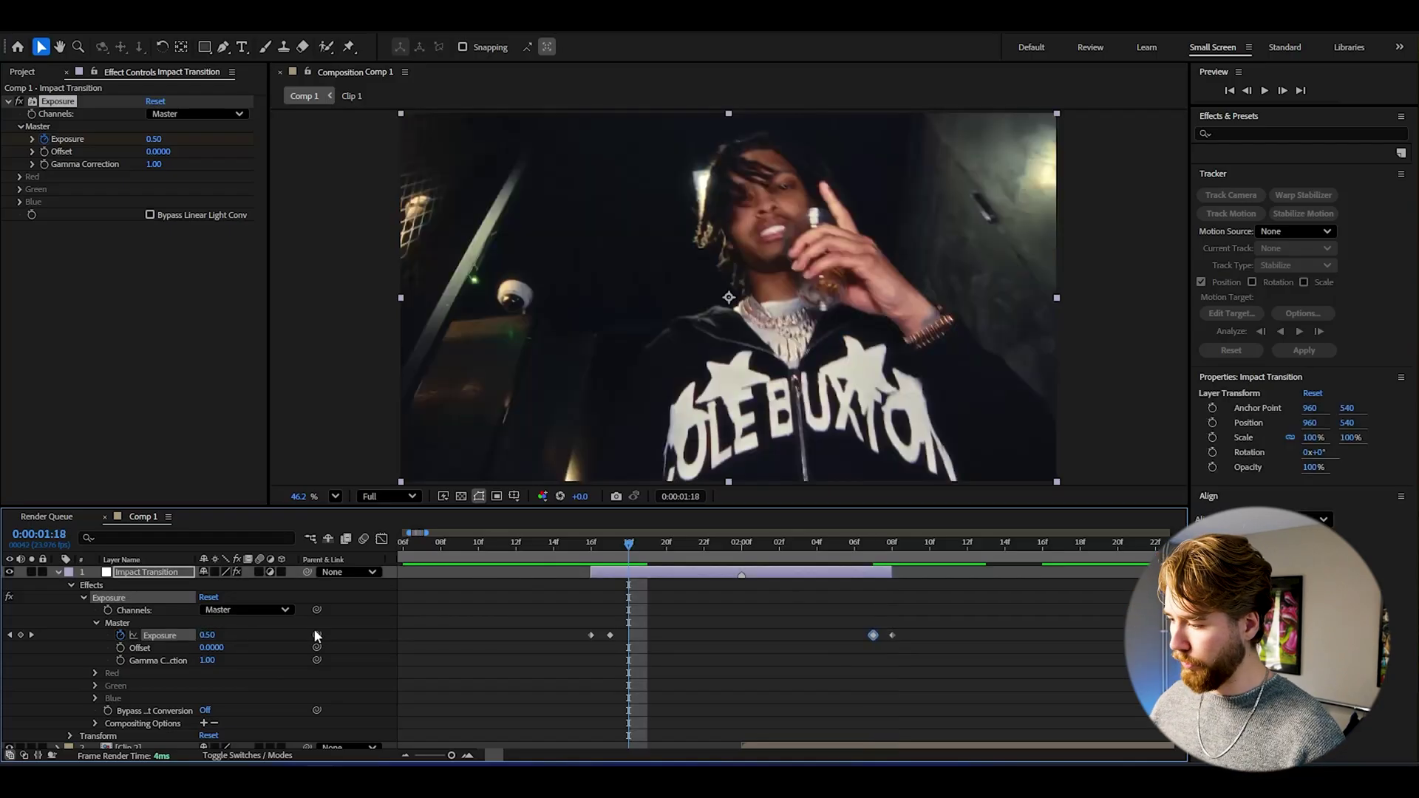
Set Exposure keyframes of 0.25 at 0:00:01:18 and 0:00:02:06.
left_click(214, 639)
left_click(209, 634)
type("0.25")
key("Return")
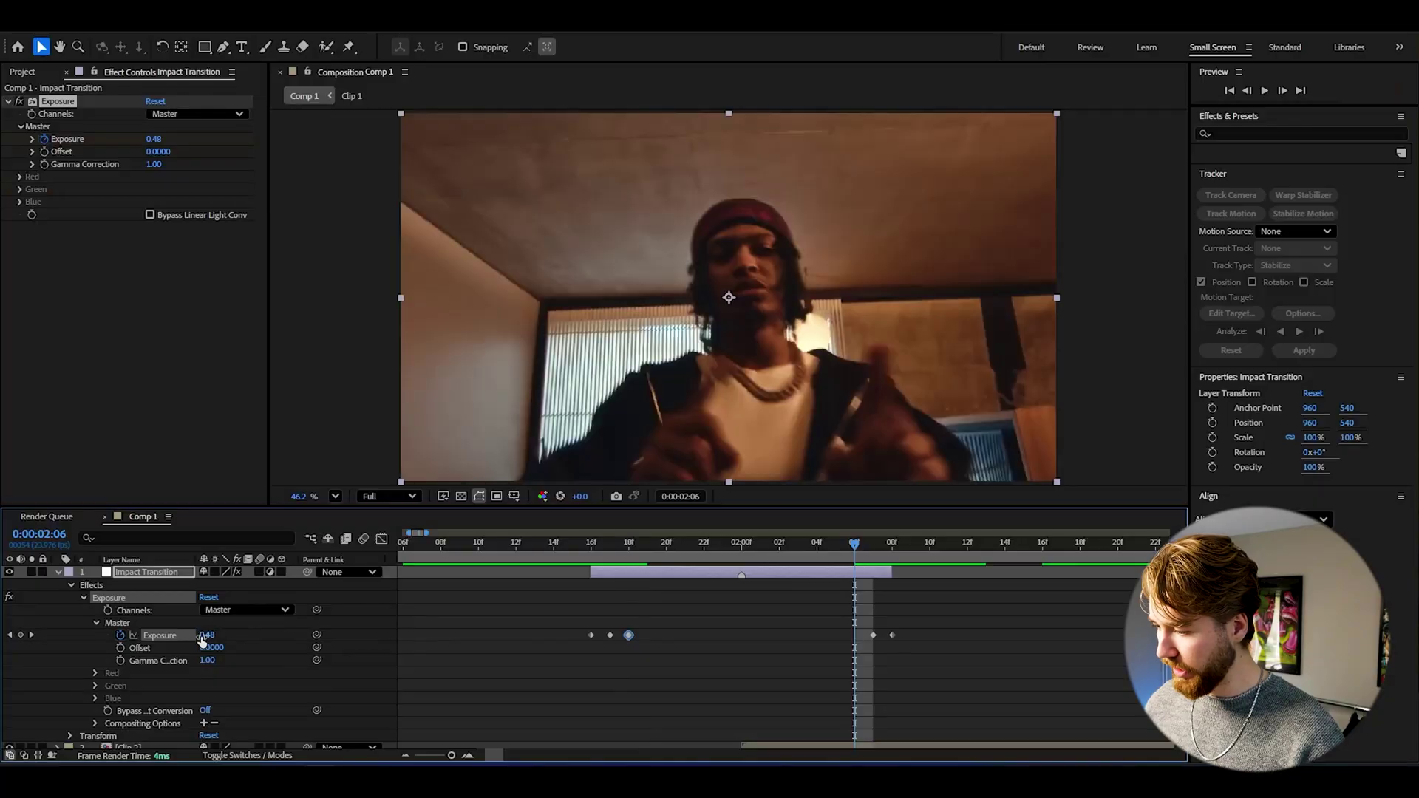
left_click(203, 638)
type("0.25")
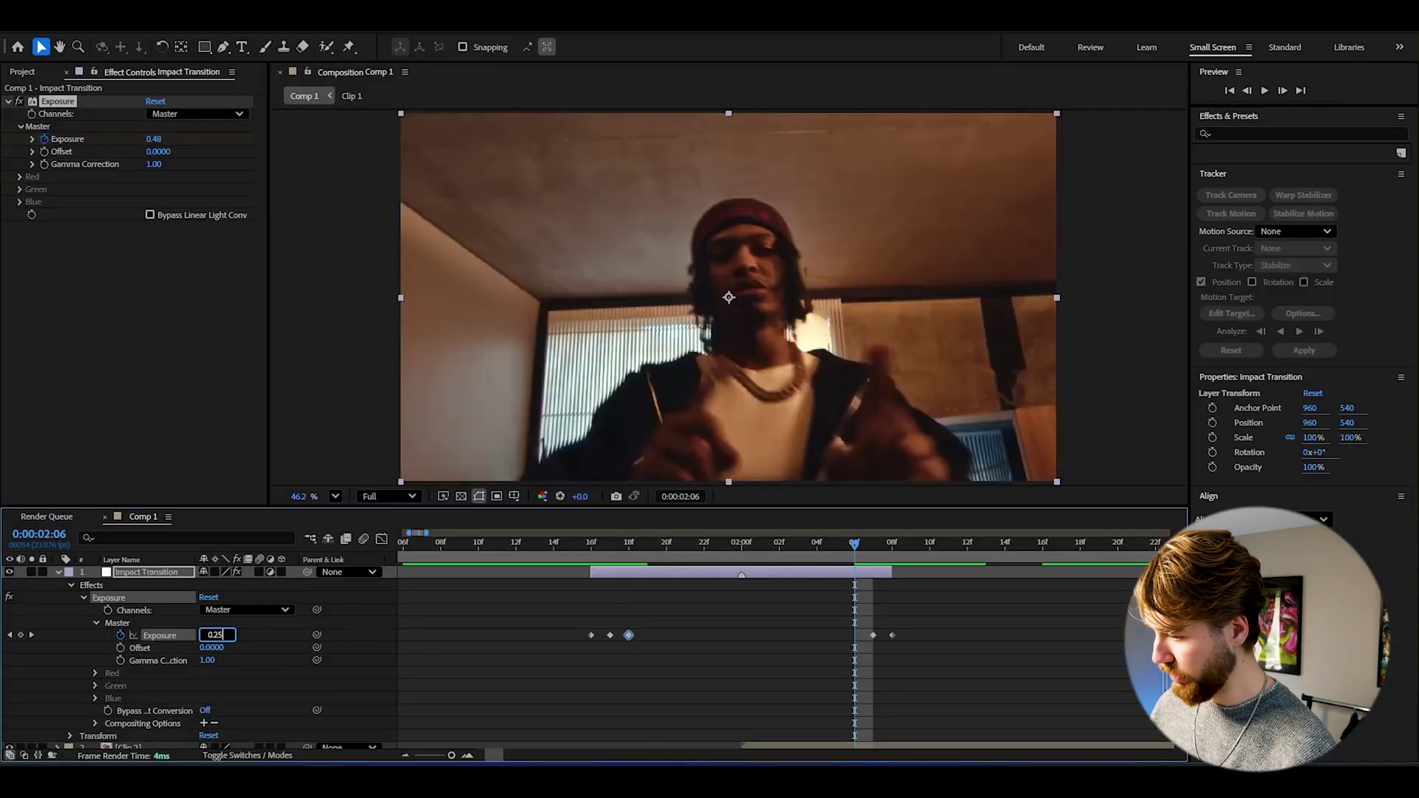
key("Return")
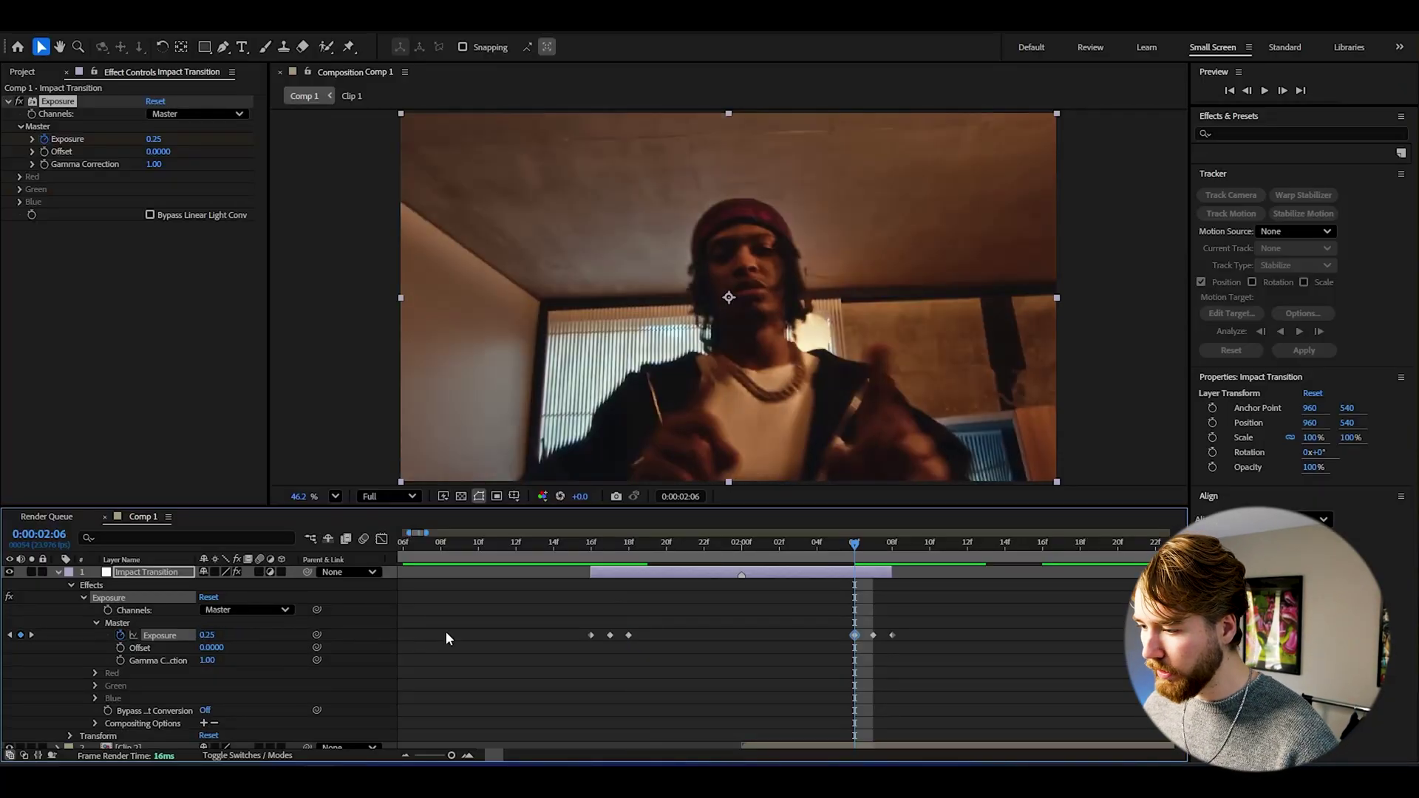
Set Exposure keyframes of 0.75 at 0:00:01:19 and 0:00:02:05.
left_click(649, 545)
left_click(207, 635)
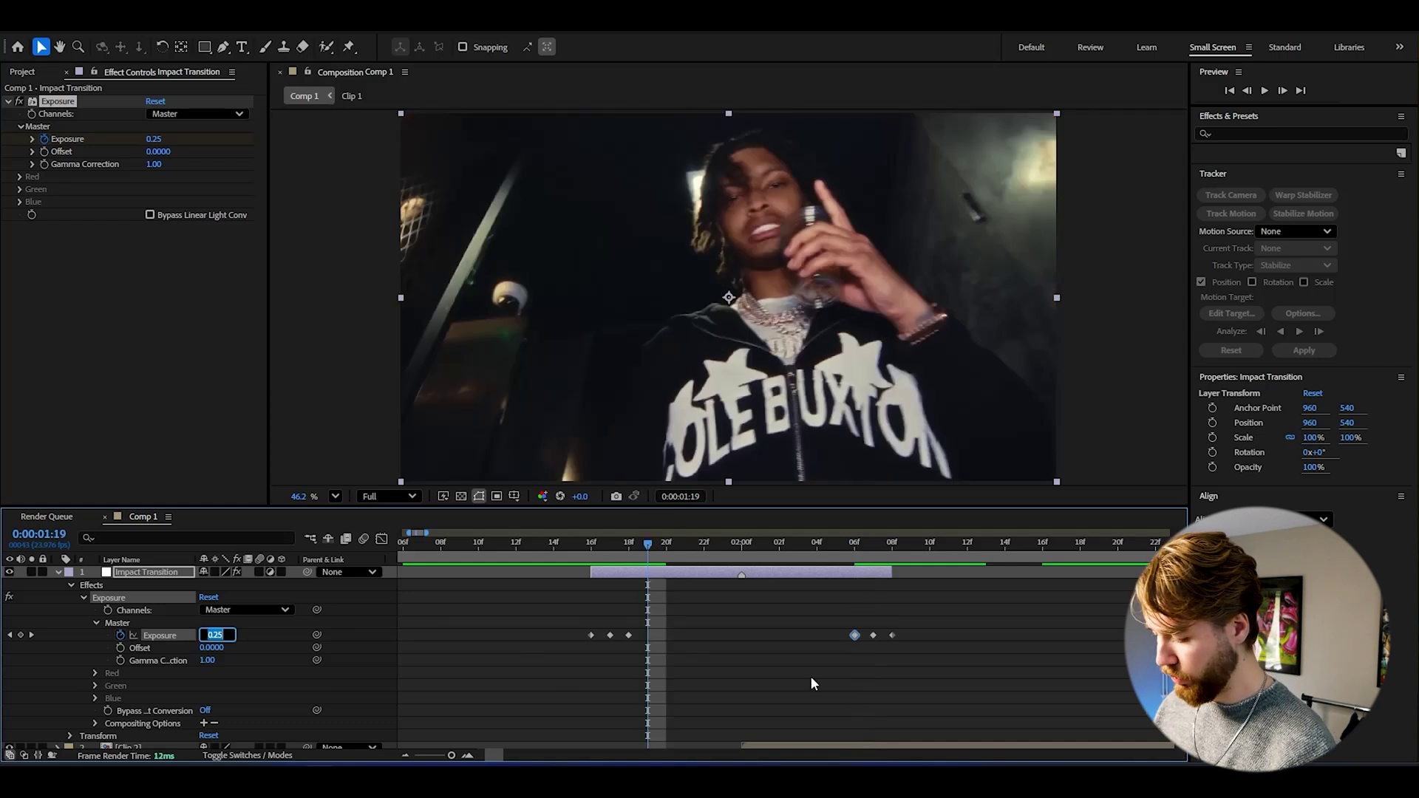
type("0")
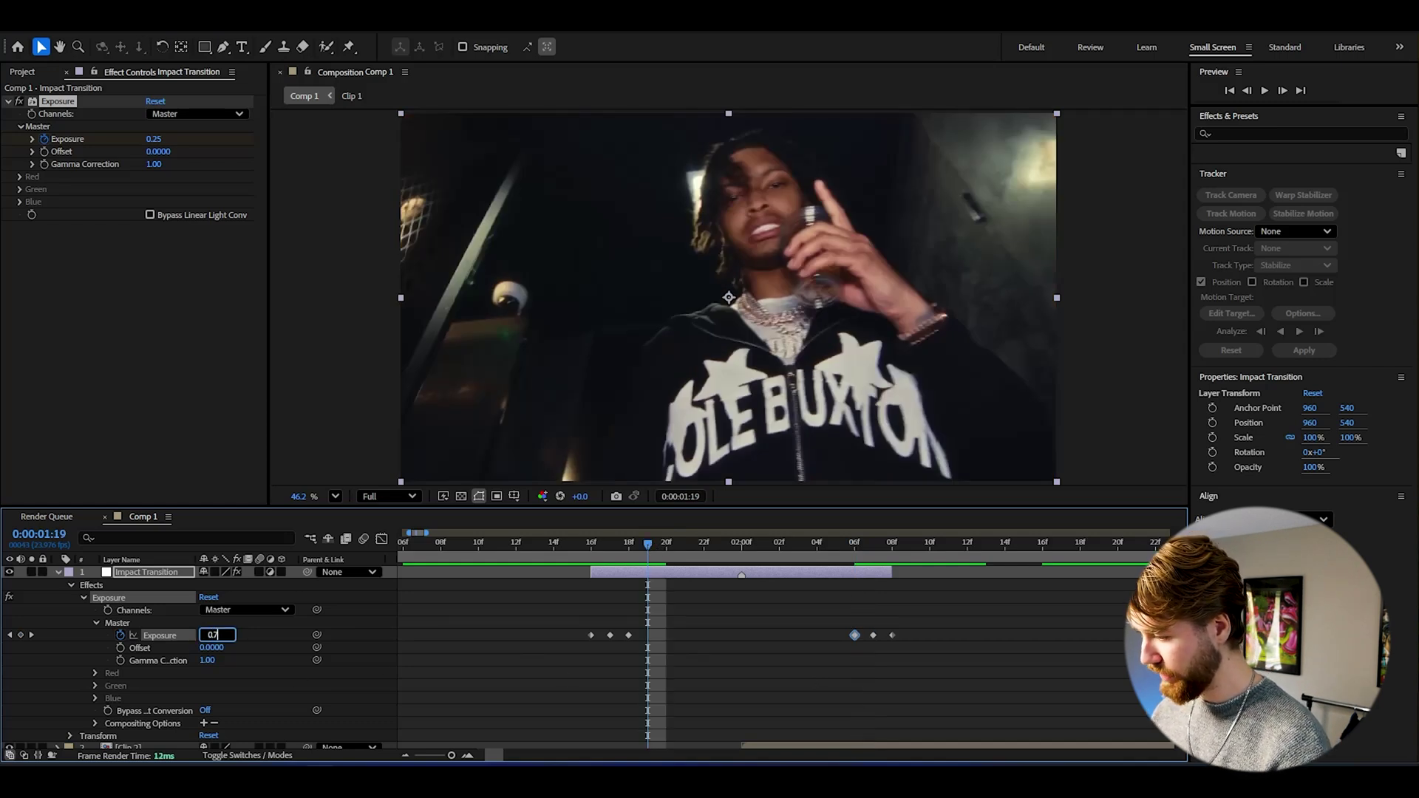
type(".75")
key("Return")
left_click(835, 547)
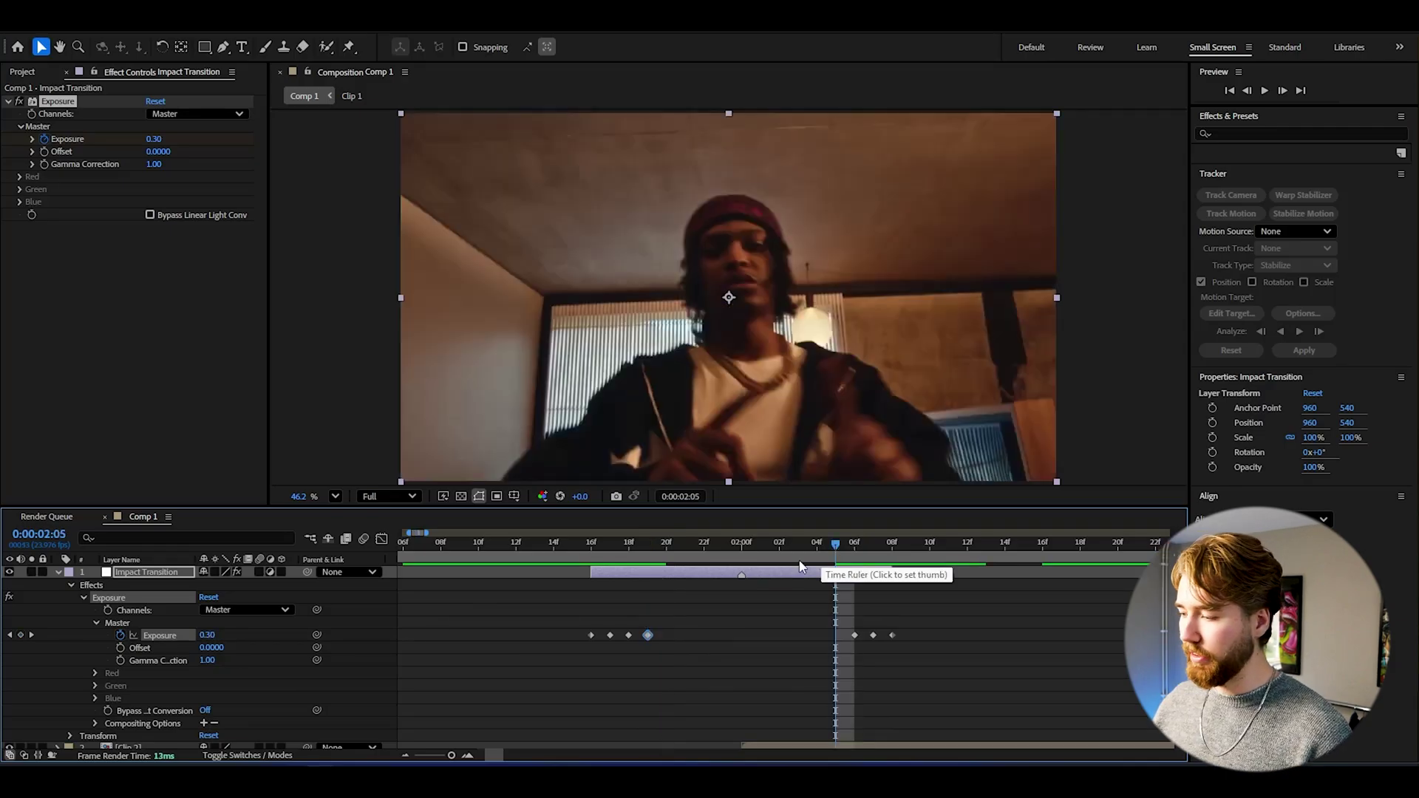
left_click(216, 634)
type("0.75")
key("Return")
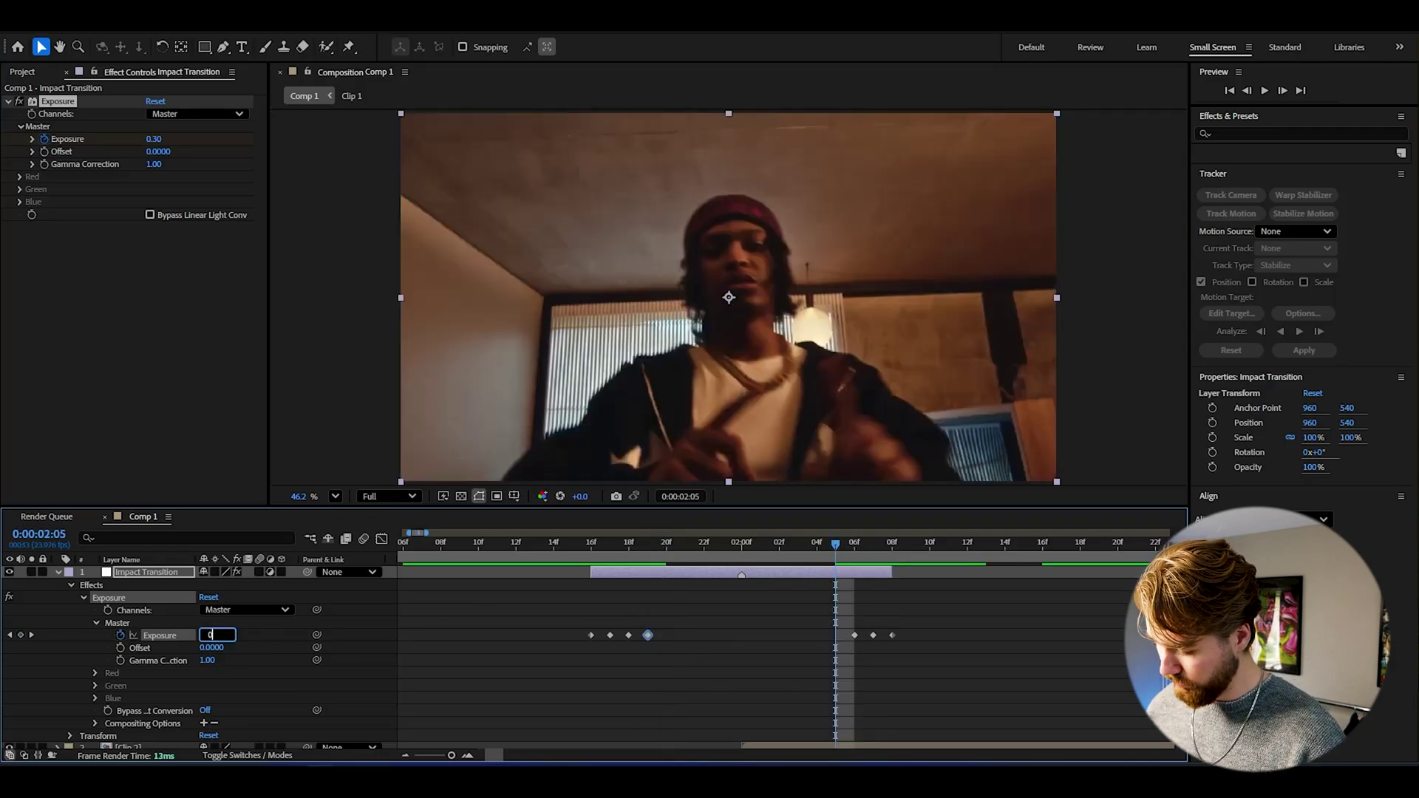
Set Exposure keyframes of 0.35 at 0:00:01:20 and 0:00:02:04.
left_click(668, 548)
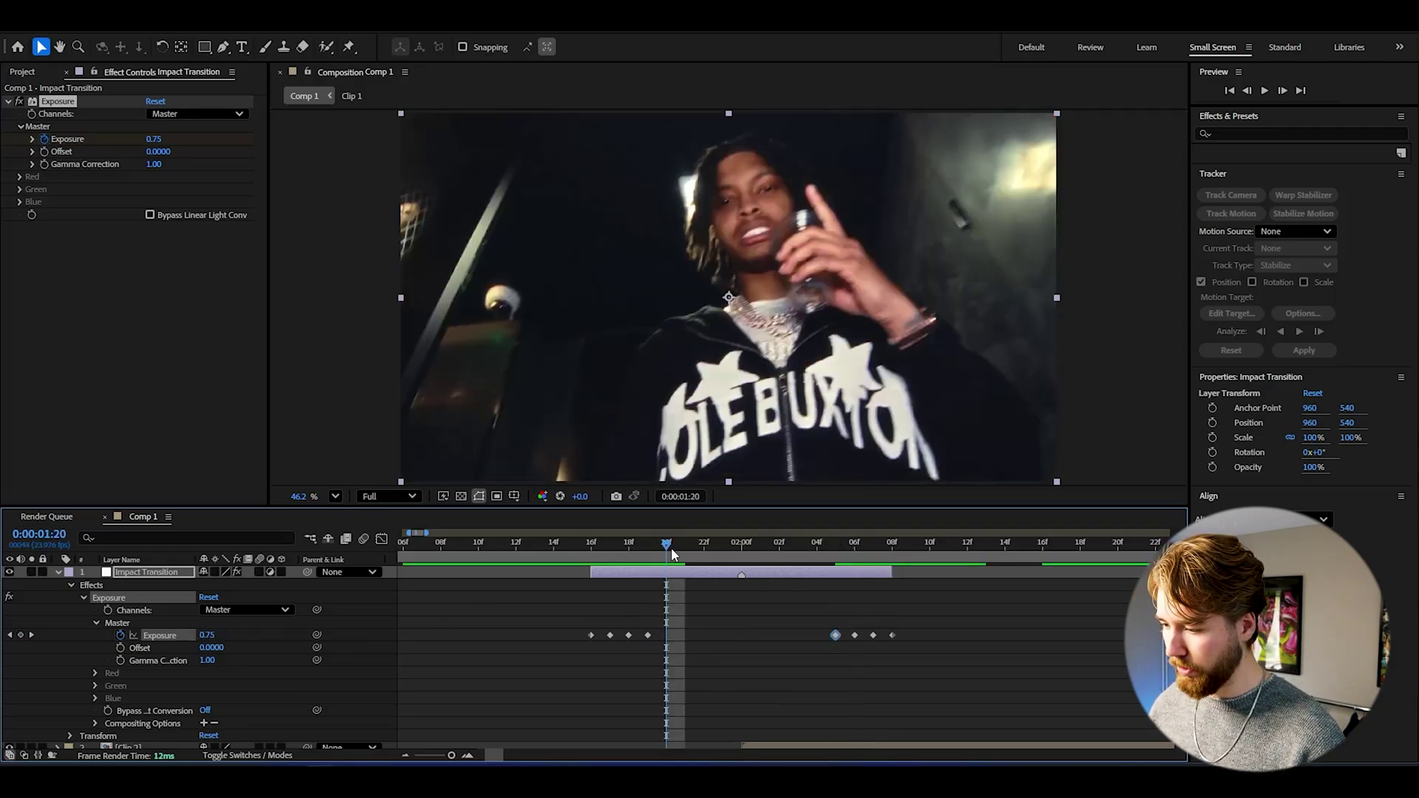
left_click(209, 635)
type("0")
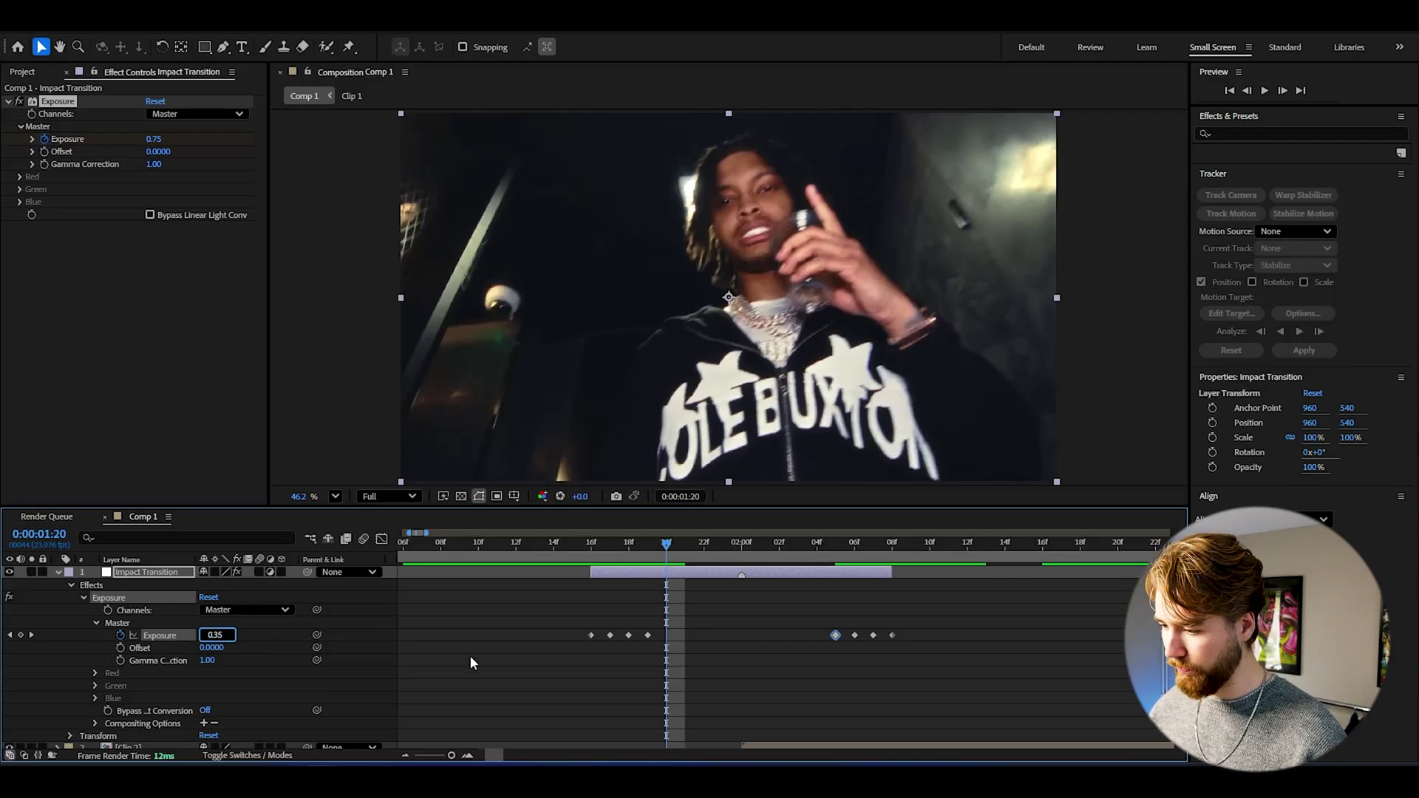
left_click(817, 545)
left_click(220, 635)
type("0.")
type(".35")
key("Return")
Set an Exposure keyframe of 1.25 before the cut, at 0:00:01:21.
key("Page_Up")
key("Page_Up")
key("Page_Up")
key("Page_Up")
key("Page_Up")
key("Page_Up")
key("Page_Up")
type("1.25")
key("Return")
Set the matching Exposure keyframe of 1.25 after the cut, at 0:00:02:03.
key("Page_Down")
key("Page_Down")
key("Page_Down")
key("Page_Down")
key("Page_Down")
key("Page_Down")
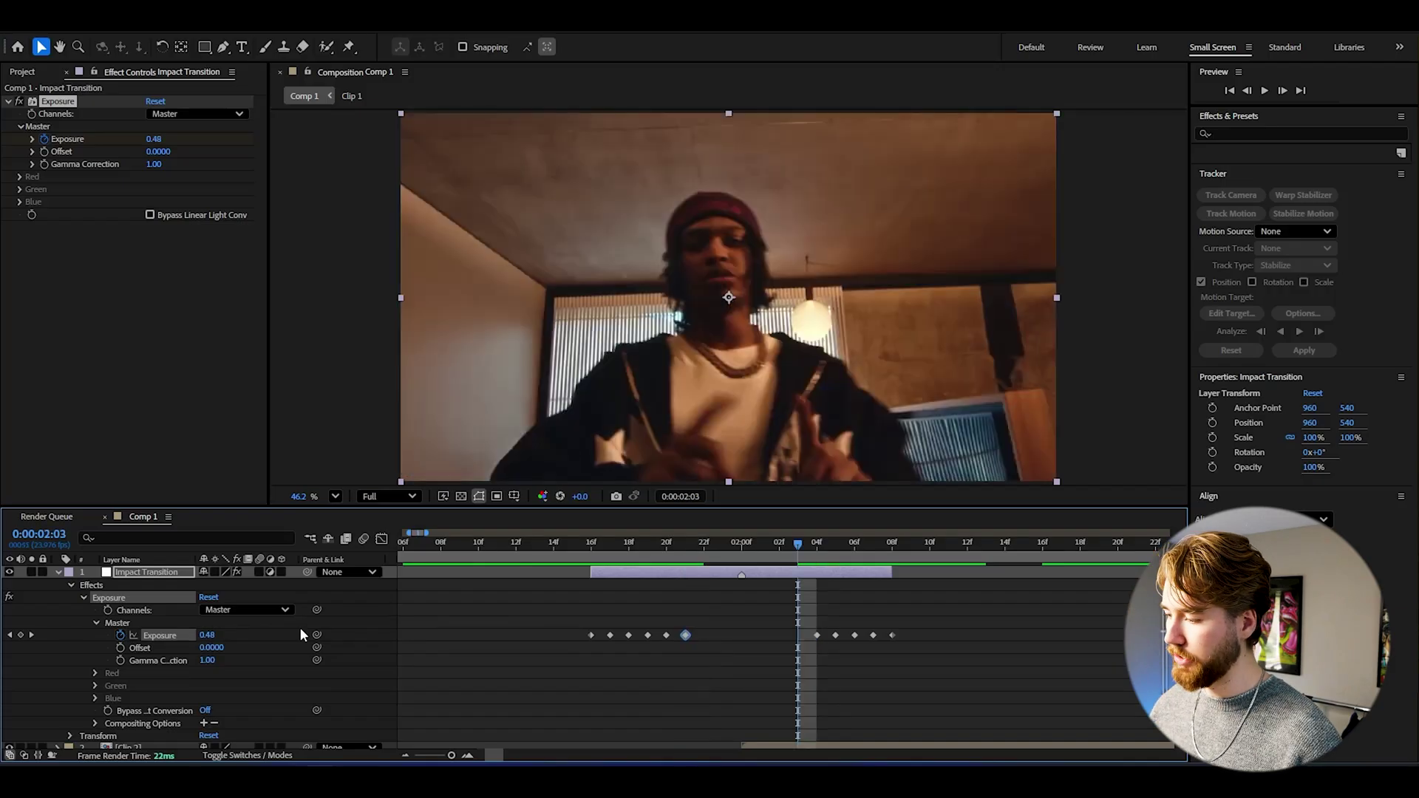
left_click(214, 635)
type("12")
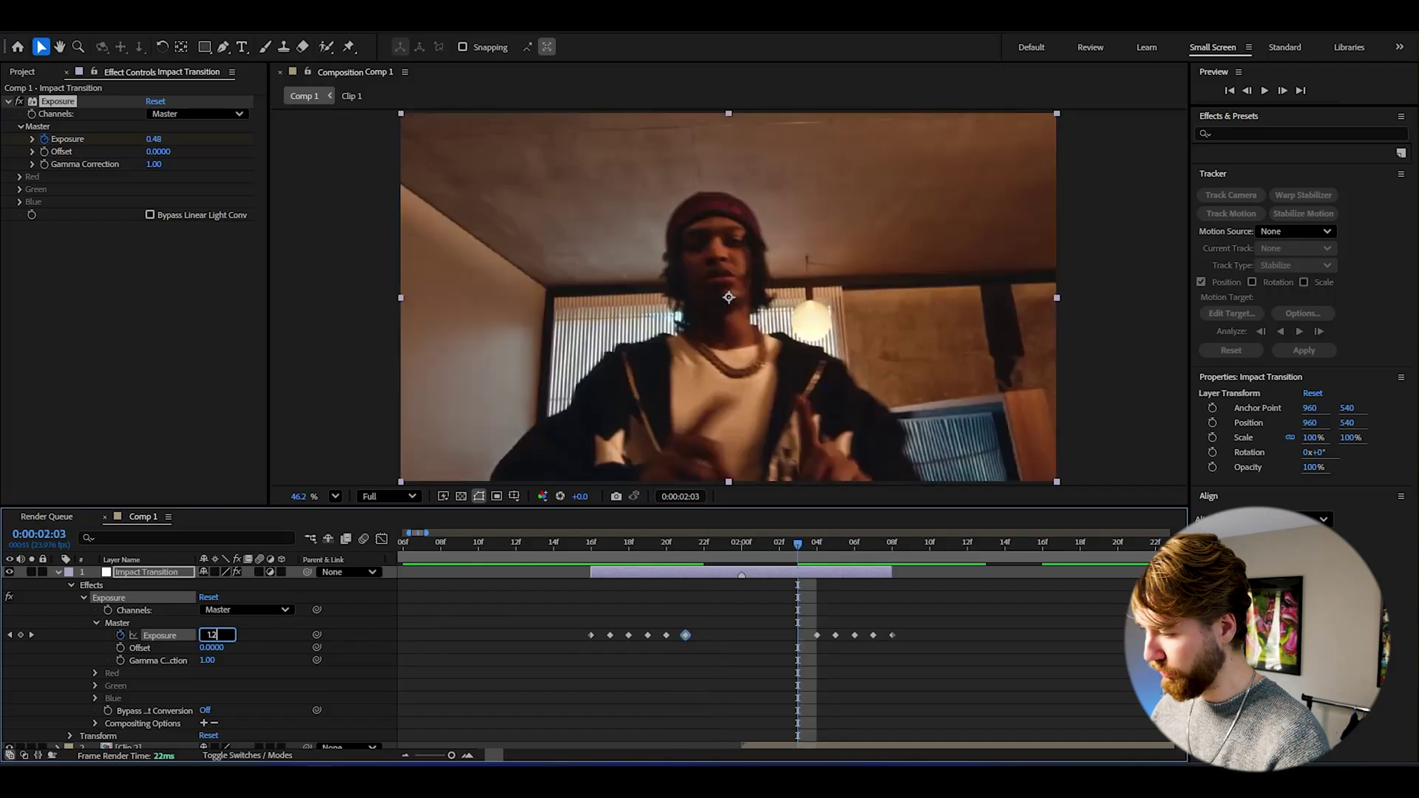
key("Return")
Set an Exposure keyframe of 0.75 before the cut, at 0:00:01:22.
key("Page_Up")
key("Page_Up")
key("Page_Up")
key("Page_Up")
key("Page_Up")
left_click(205, 636)
type("0")
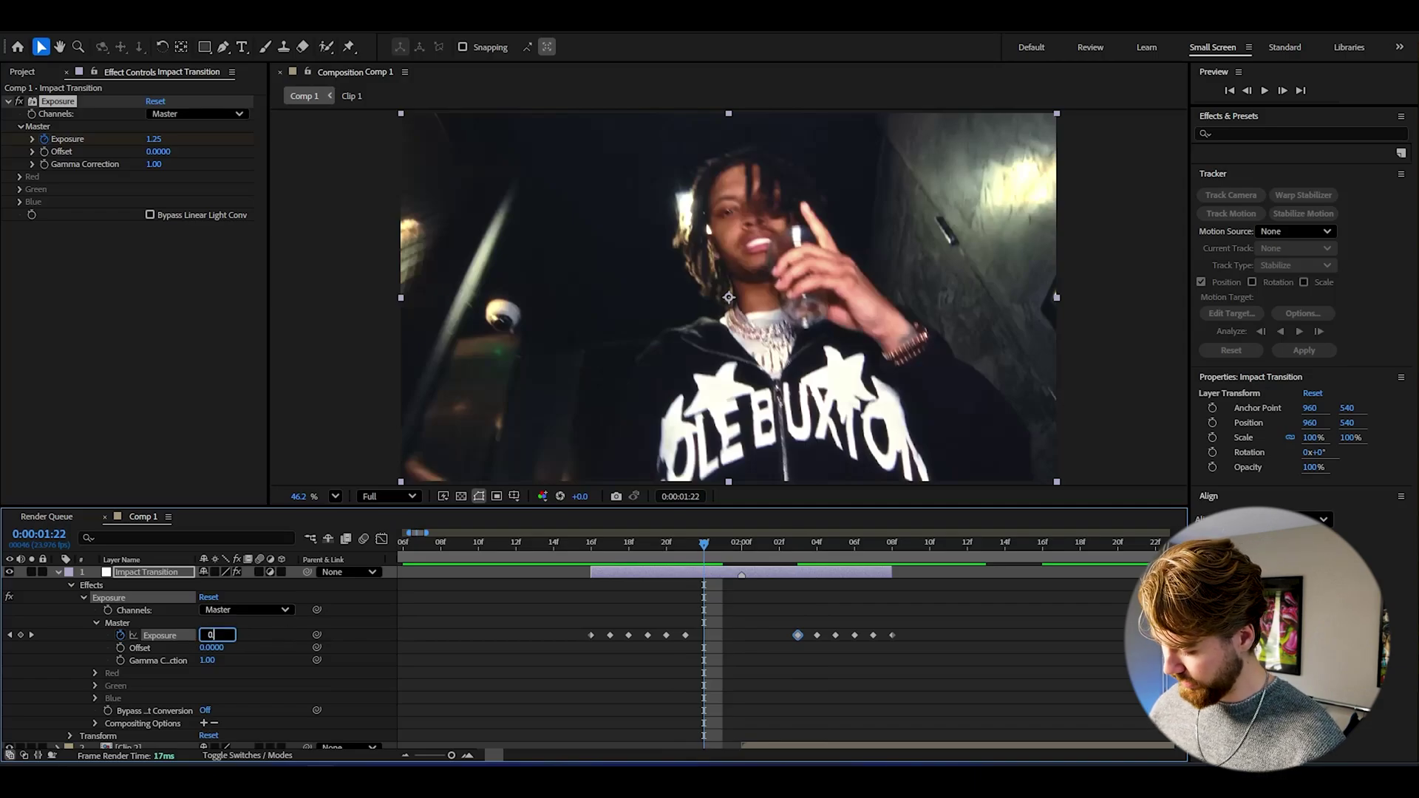
type(".75")
key("Return")
Set the matching Exposure keyframe of 0.75 after the cut, at 0:00:02:02.
key("Page_Down")
key("Page_Down")
key("Page_Down")
key("Page_Down")
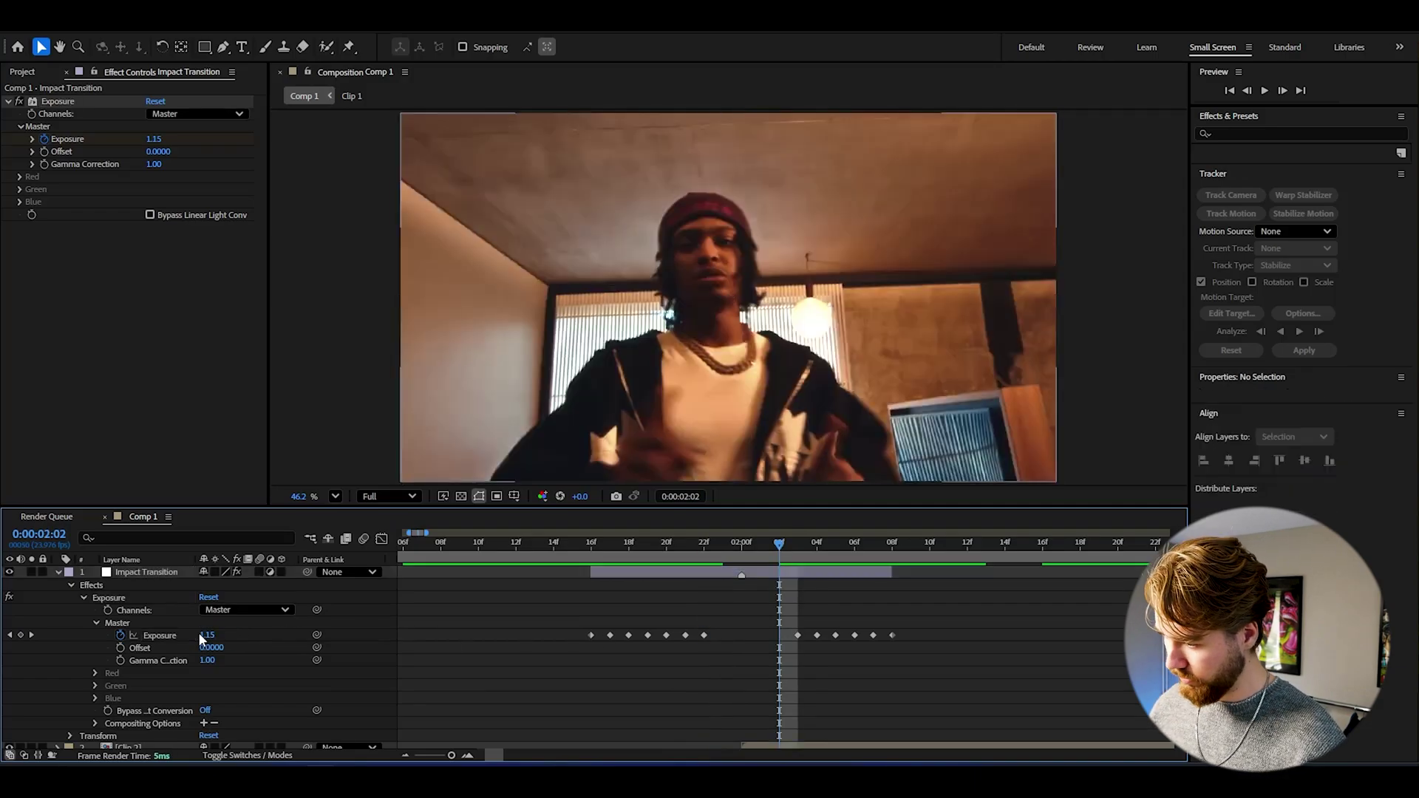
left_click(211, 635)
type("0.75")
key("Return")
Set an Exposure keyframe of 1.75 on the last frame before the cut, at 0:00:01:23.
key("Page_Up")
key("Page_Up")
key("Page_Up")
left_click(377, 597)
type("1")
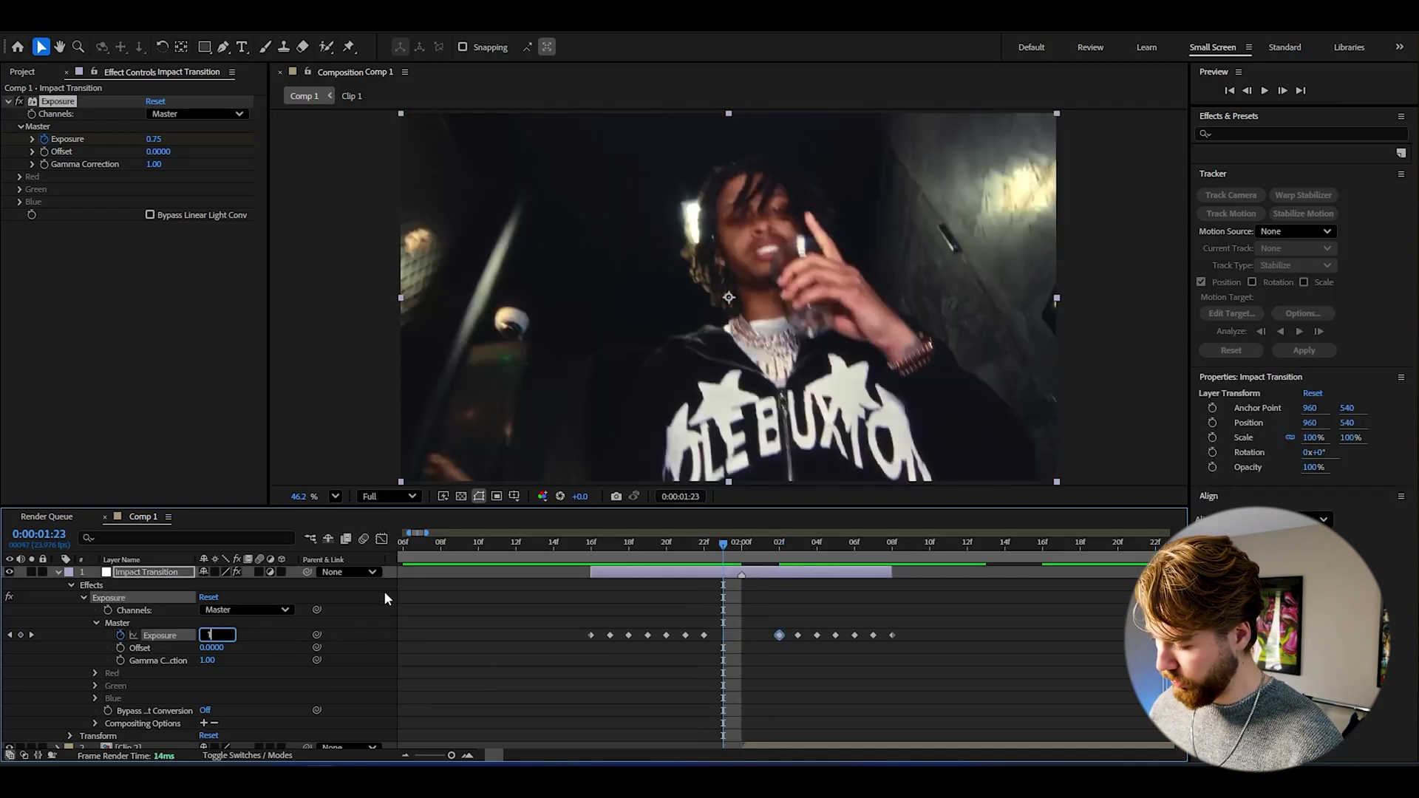
type(".75")
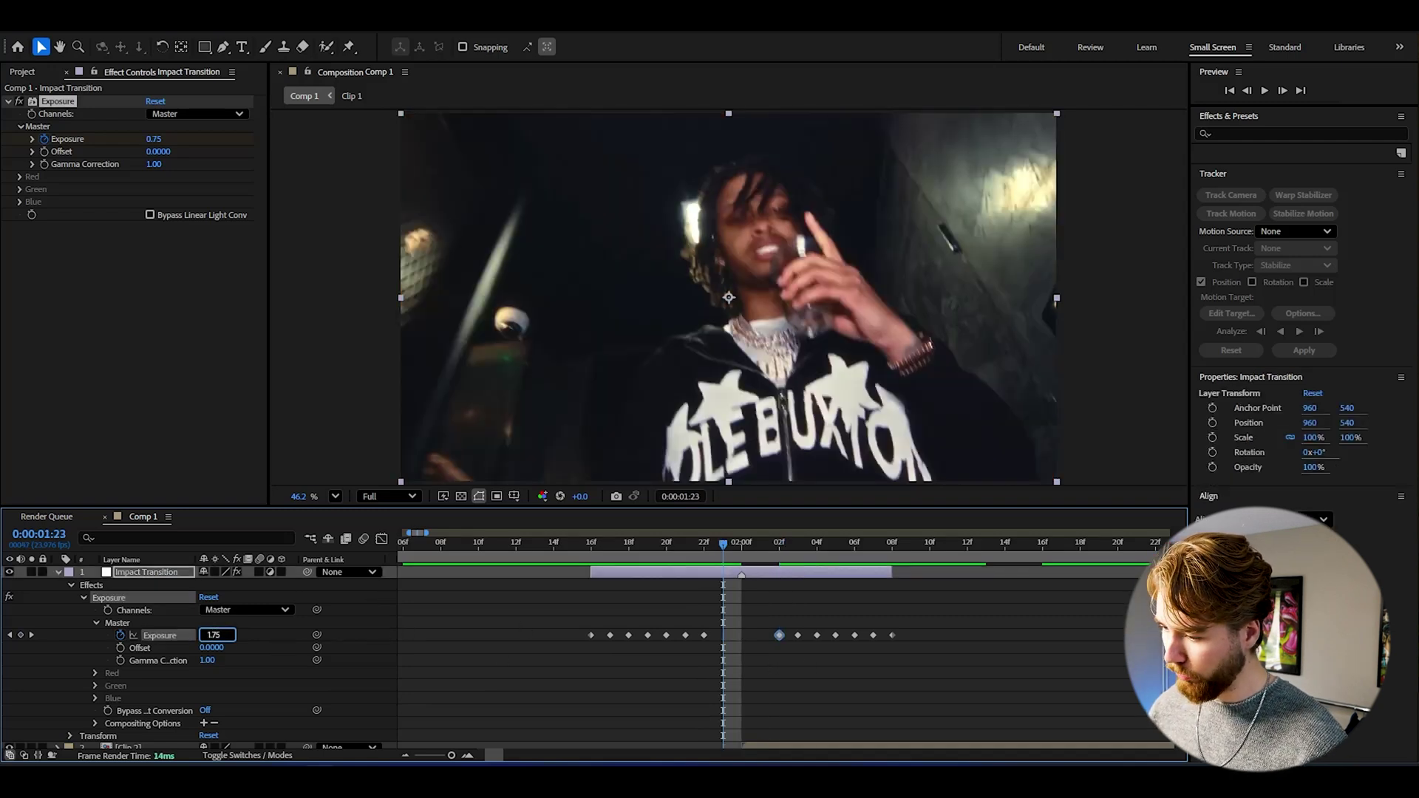
key("Return")
Set the matching Exposure keyframe of 1.75 after the cut, at 0:00:02:01.
key("Page_Down")
key("Page_Down")
left_click(208, 635)
type("1")
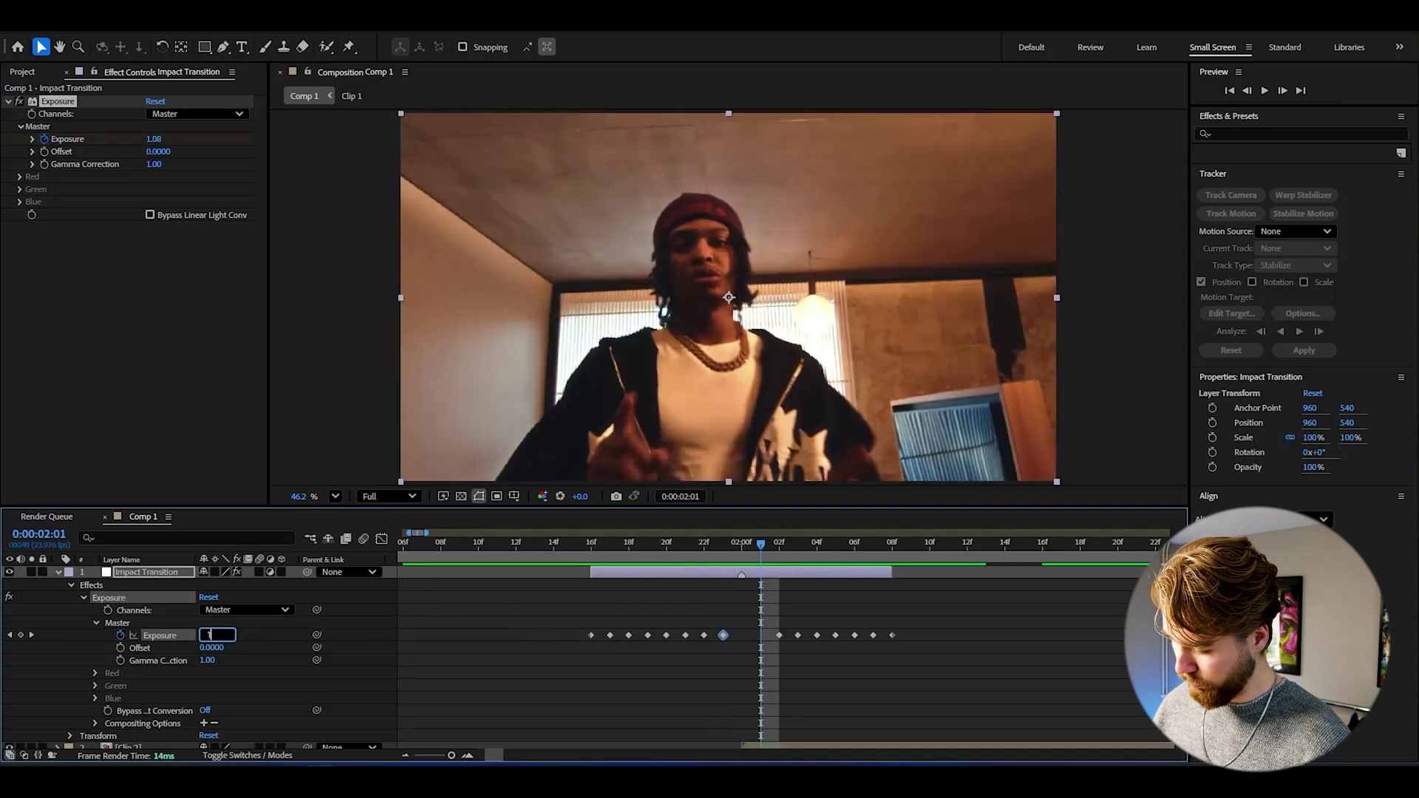
type(".75")
key("Return")
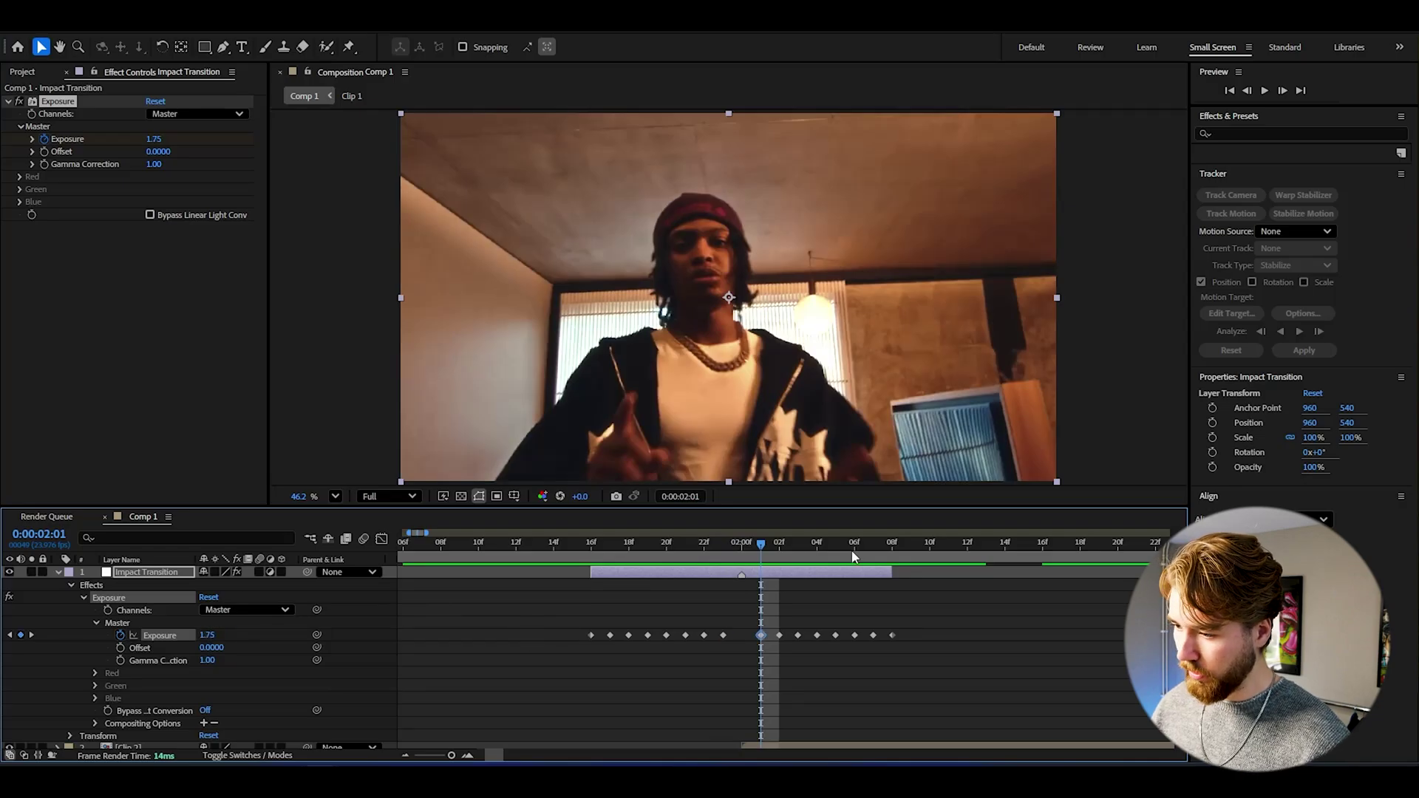
Set the peak Exposure keyframe to 4.00 exactly on the cut, at 0:00:02:00.
left_click(742, 548)
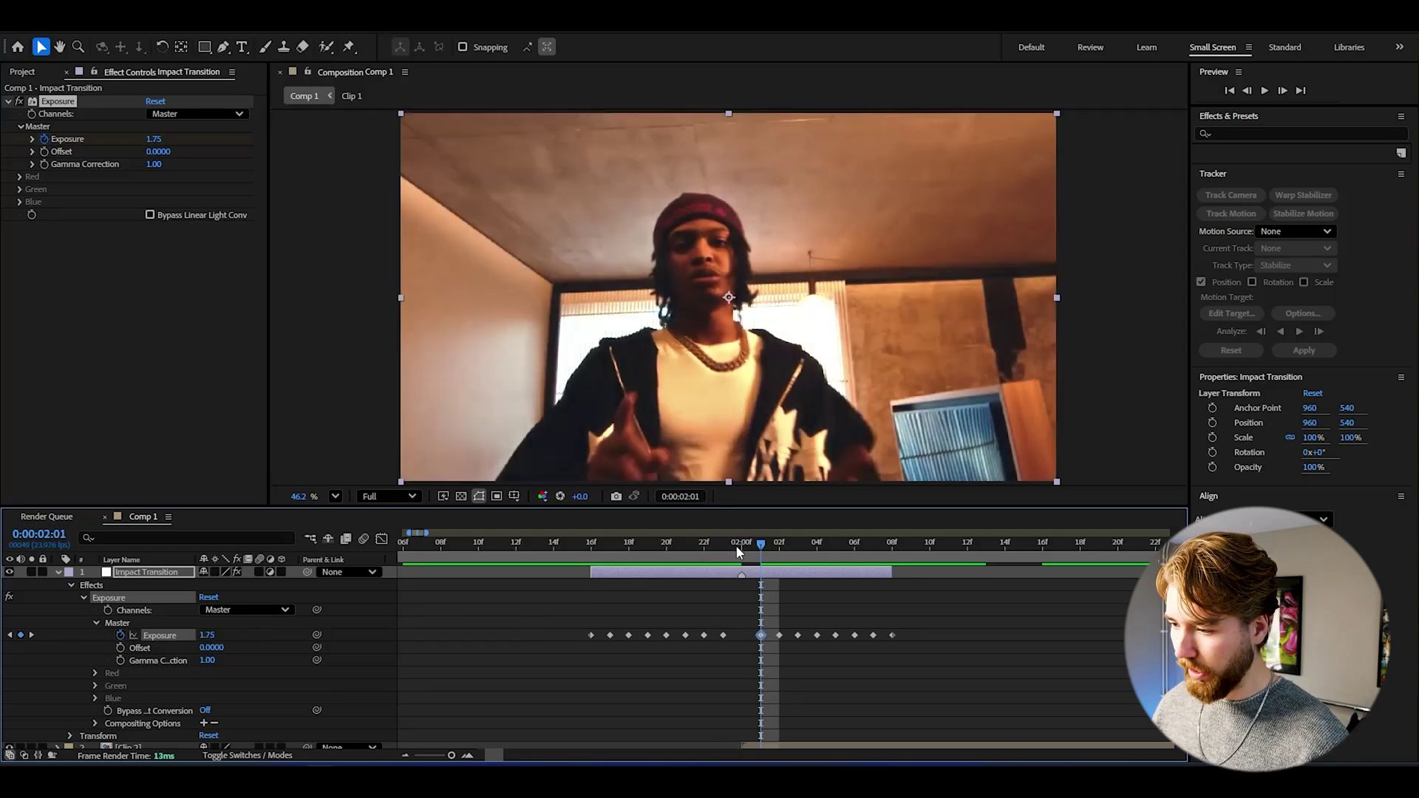
left_click(213, 635)
type("0")
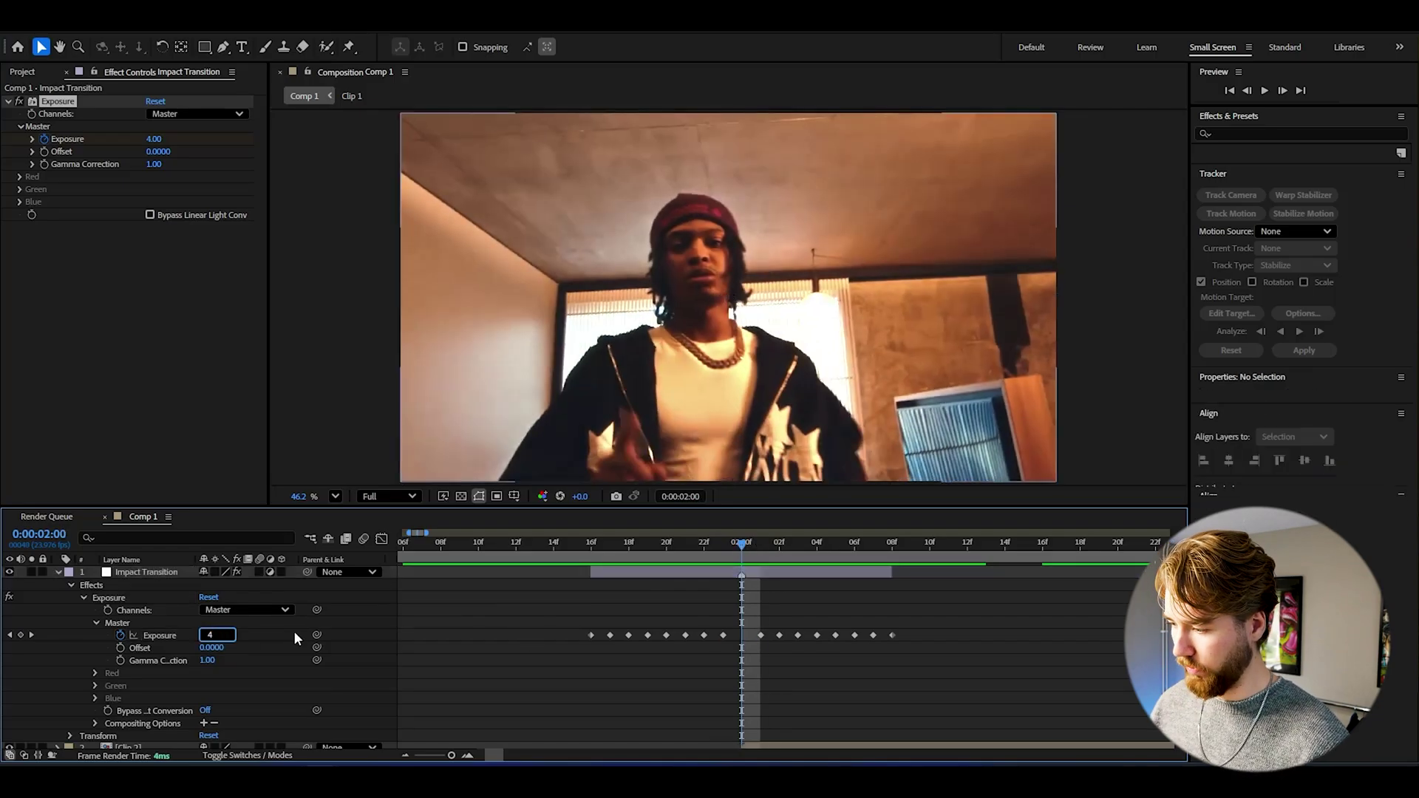
key("Return")
Play back the exposure flicker from 0:00:01:10 and check its opening frames.
left_click(478, 544)
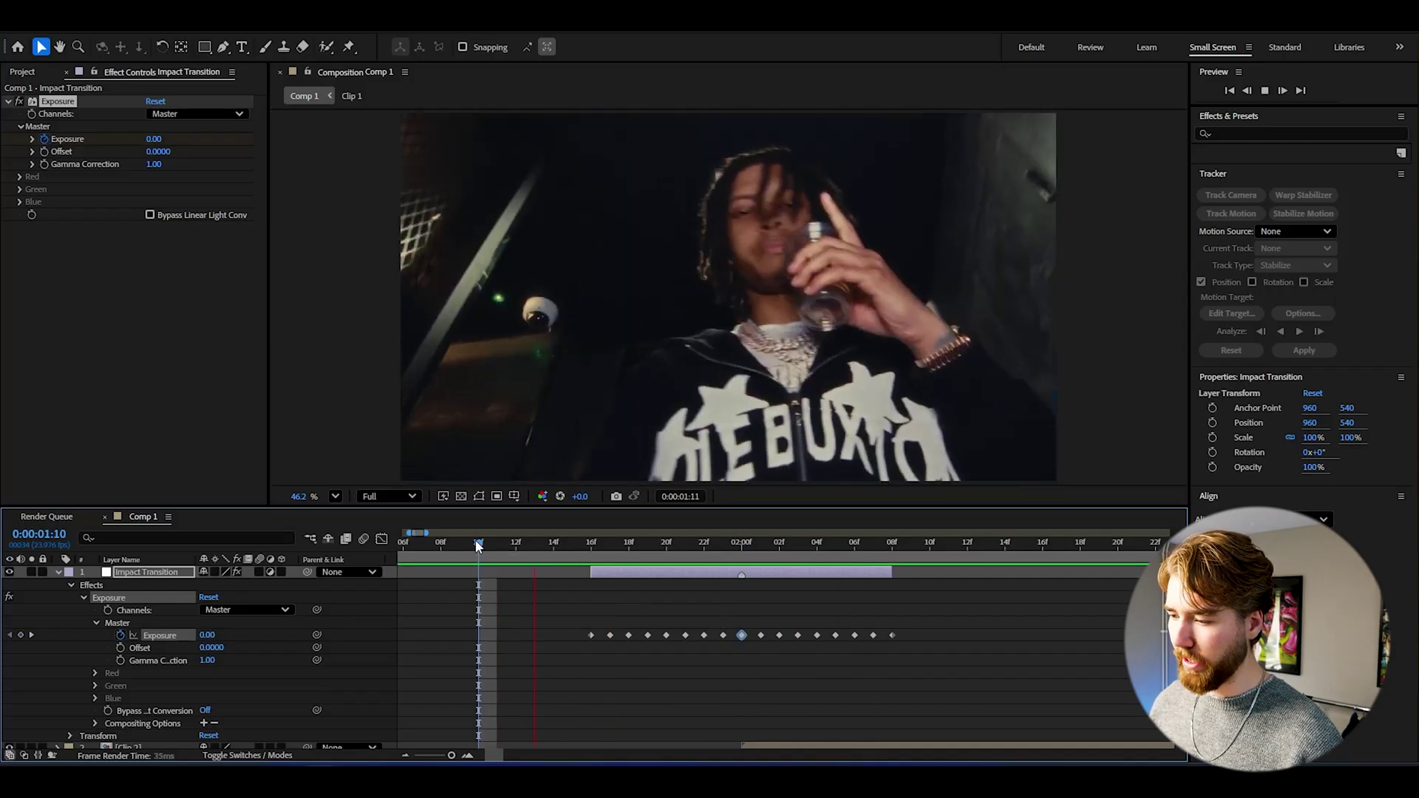
left_click(610, 544)
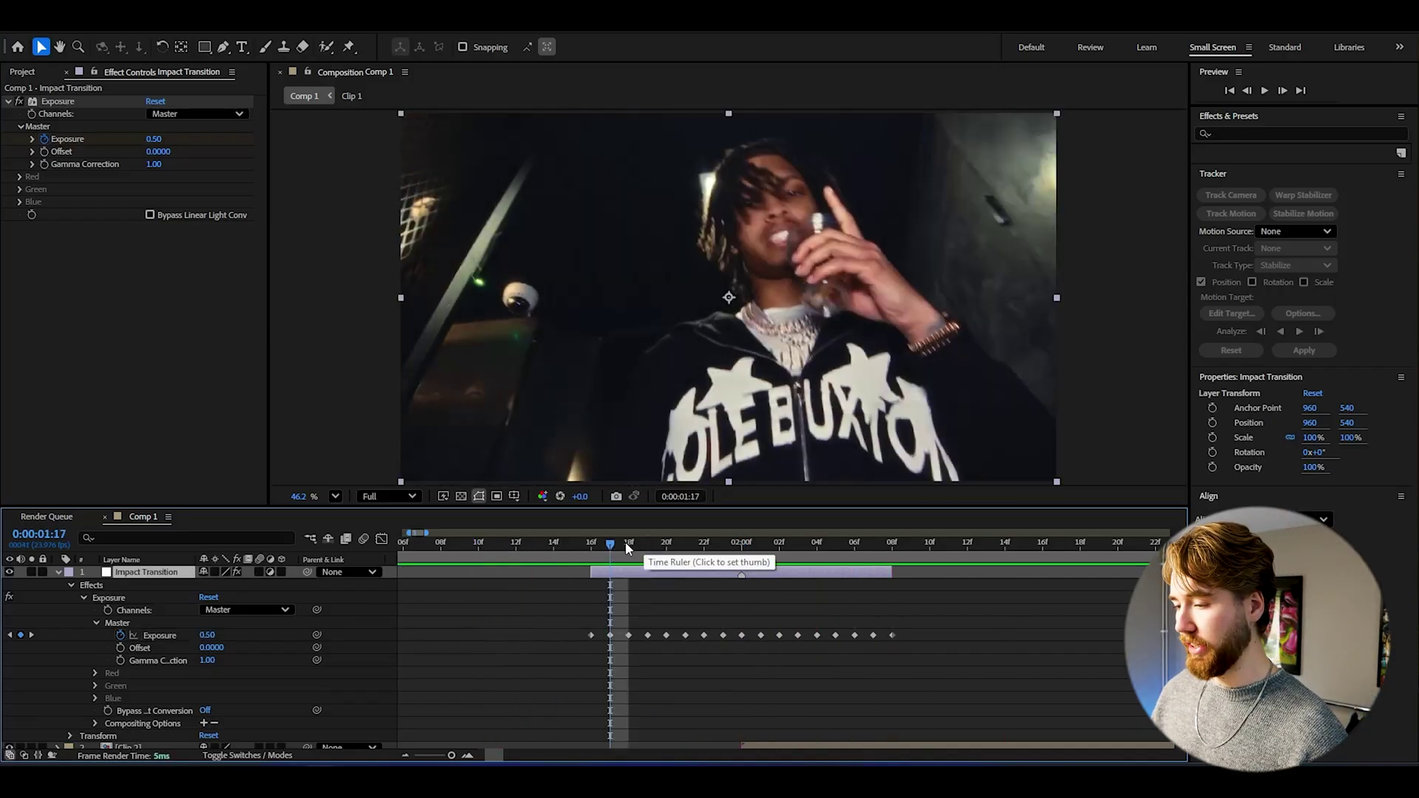
left_click(627, 545)
Apply Directional Blur to the Impact Transition layer and set its Blur Length to 200 at the cut.
key("ctrl+space")
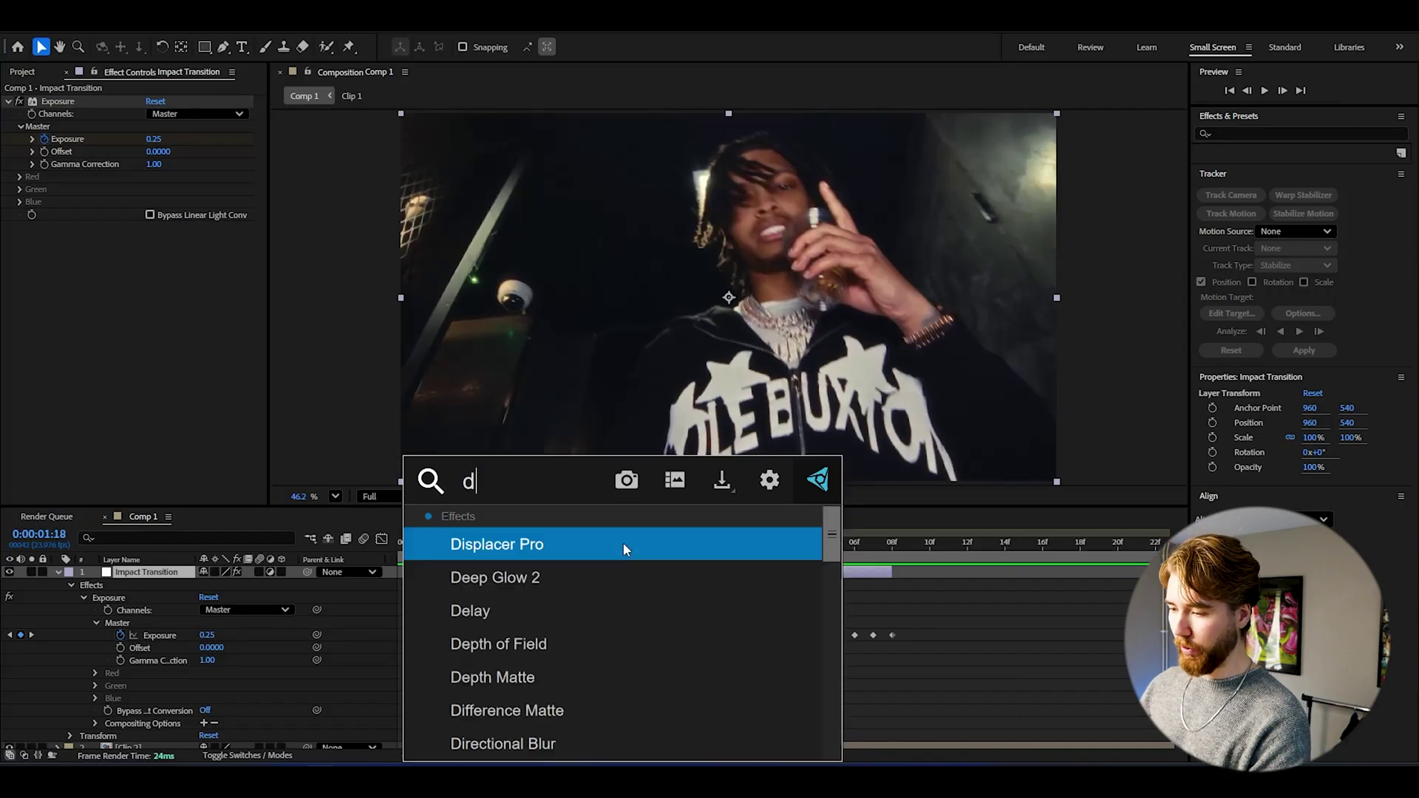
type("dire")
key("Return")
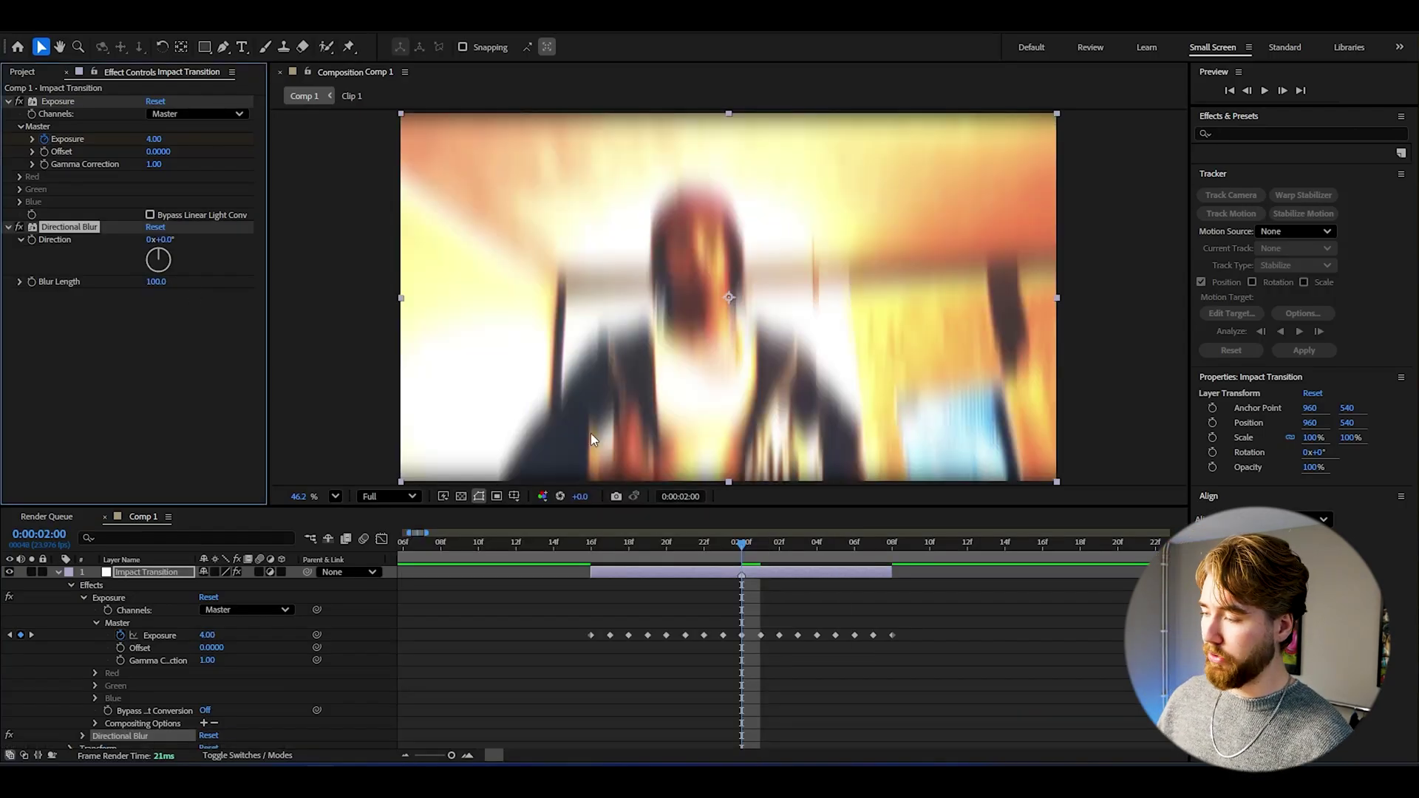
left_click_drag(158, 281, 186, 283)
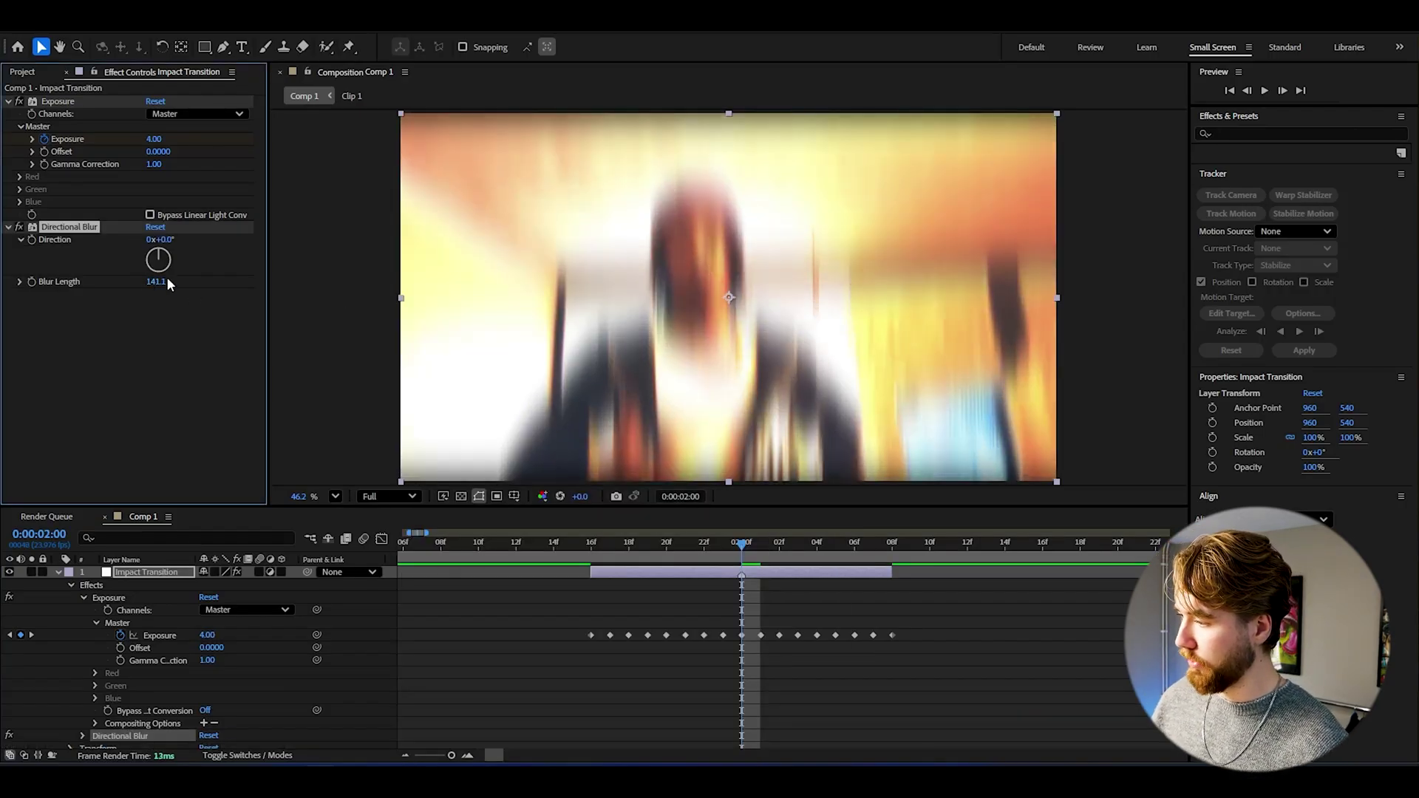
left_click(158, 282)
type("200")
key("Return")
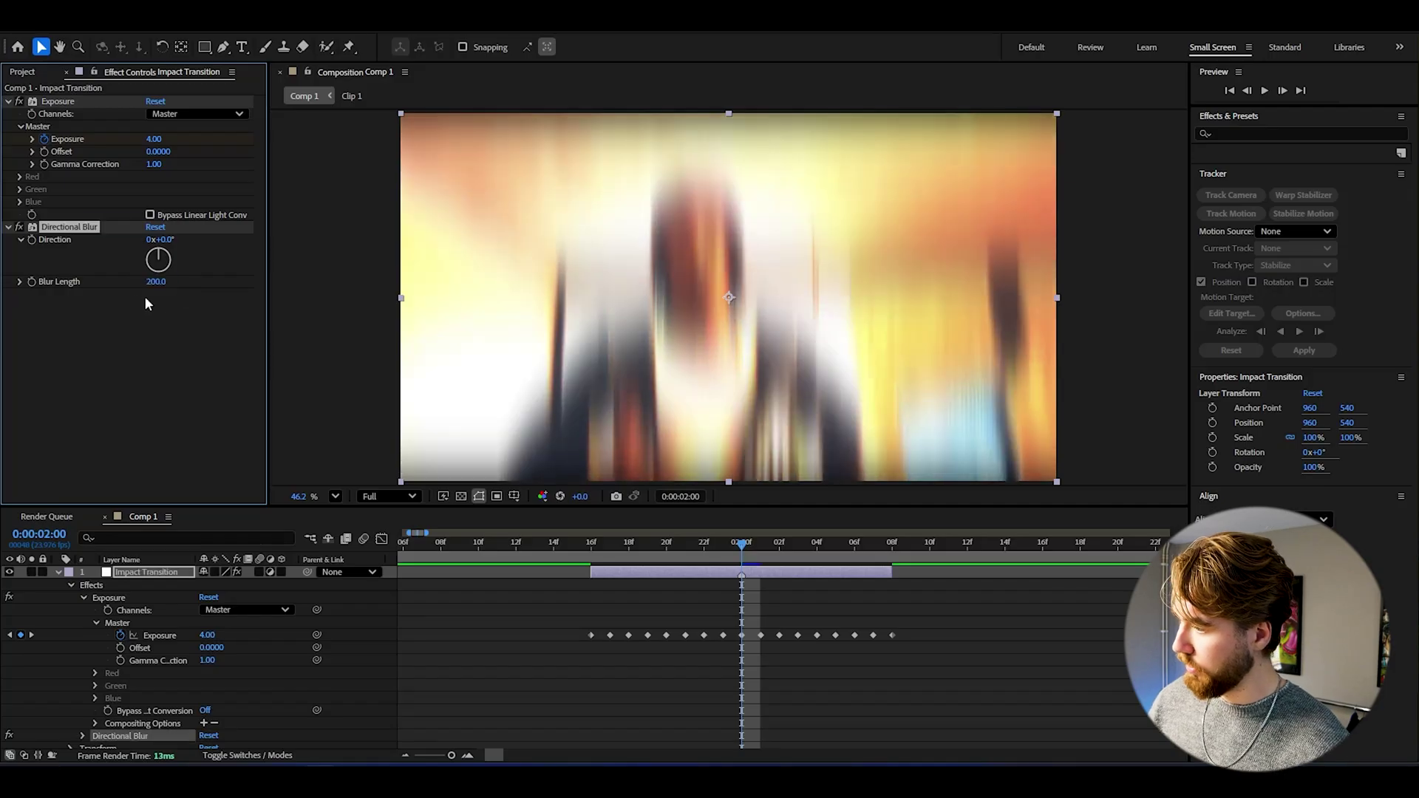
Keyframe the Blur Length at the cut, with further keyframes of 0 at the layer's end and start.
left_click(144, 295)
left_click(69, 227)
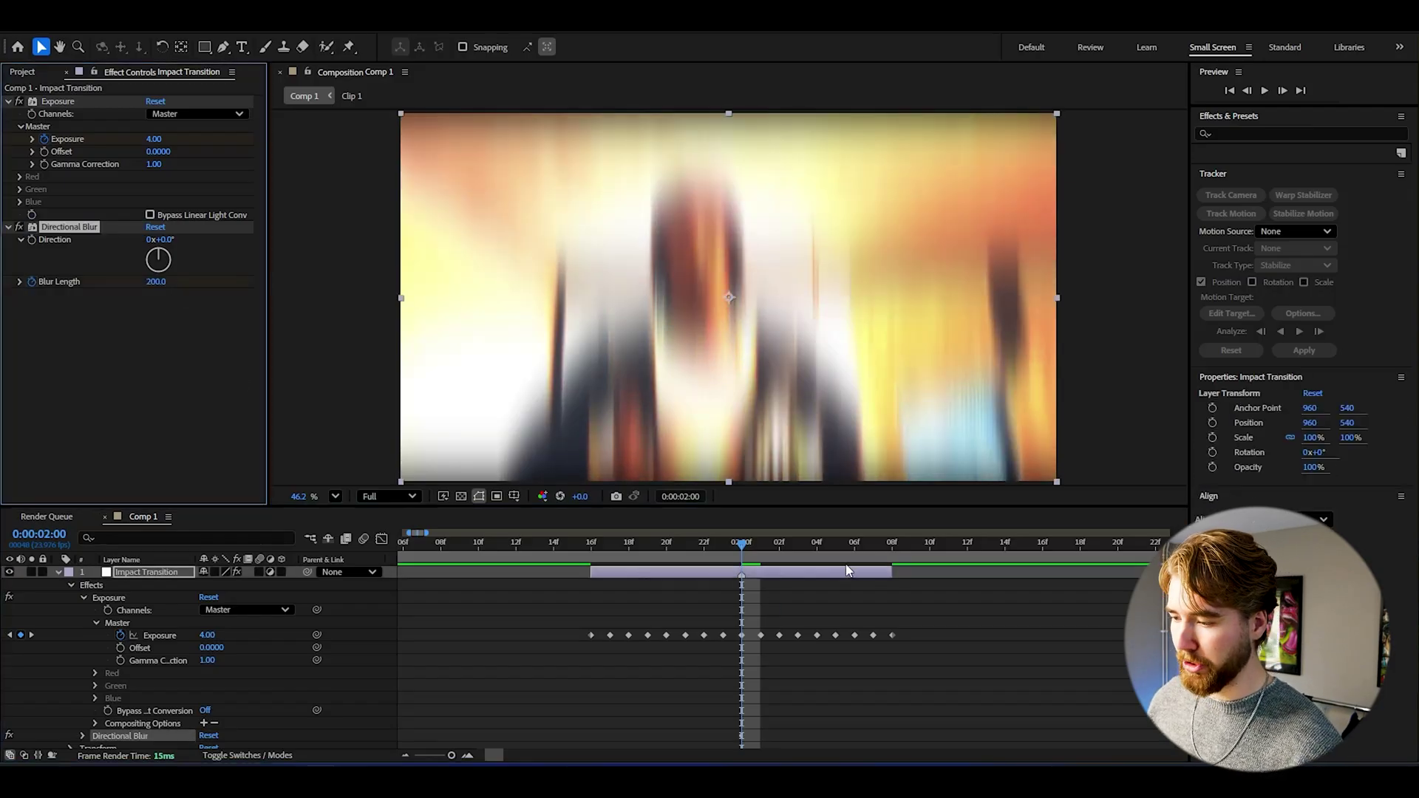
left_click_drag(805, 557, 892, 548)
left_click(156, 282)
type("0")
key("Return")
key("i")
left_click(158, 282)
type("0.0")
key("Return")
Ease all three Blur Length keyframes and show their value graph in the graph editor.
left_click(82, 736)
scroll(304, 691, "down", 2)
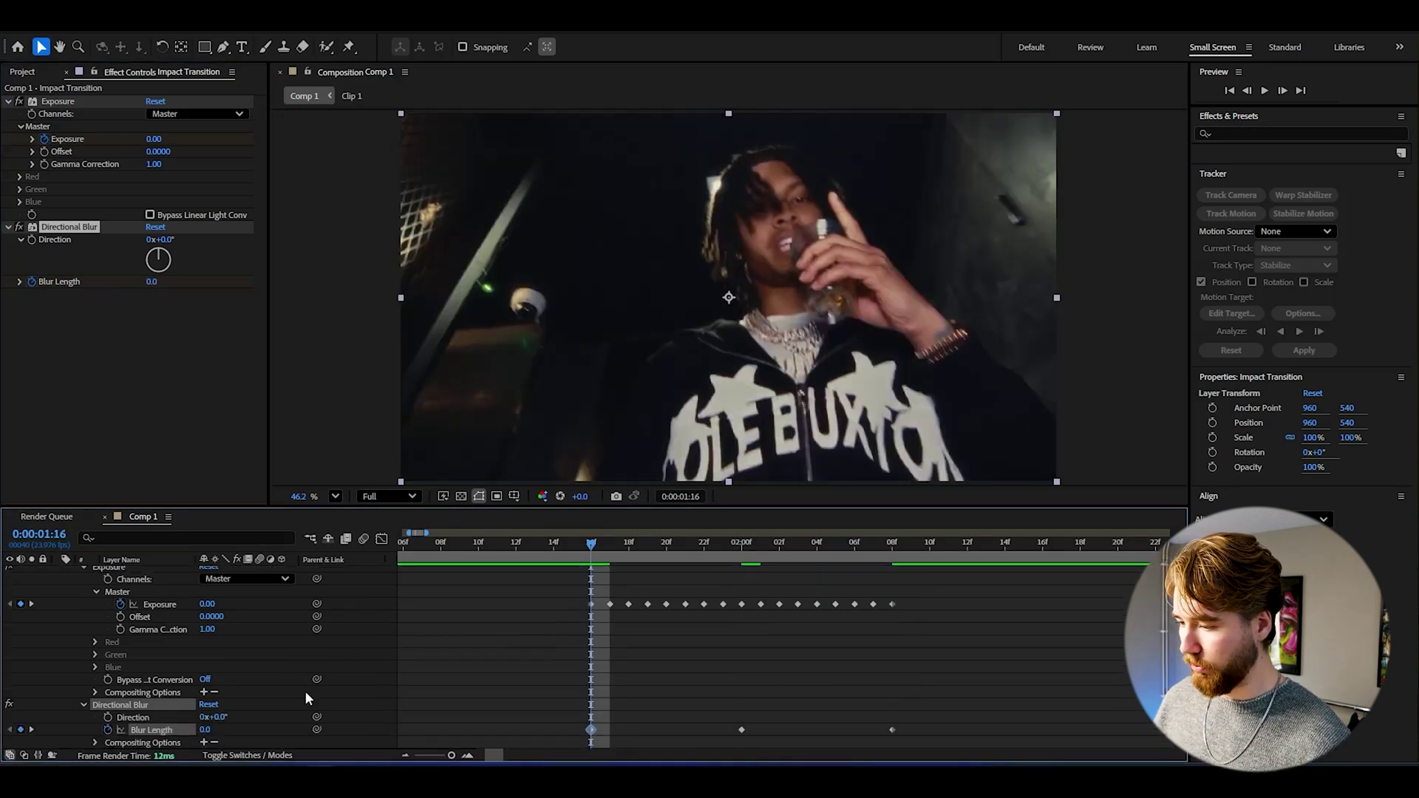
left_click_drag(962, 651, 575, 708)
key("shift+F3")
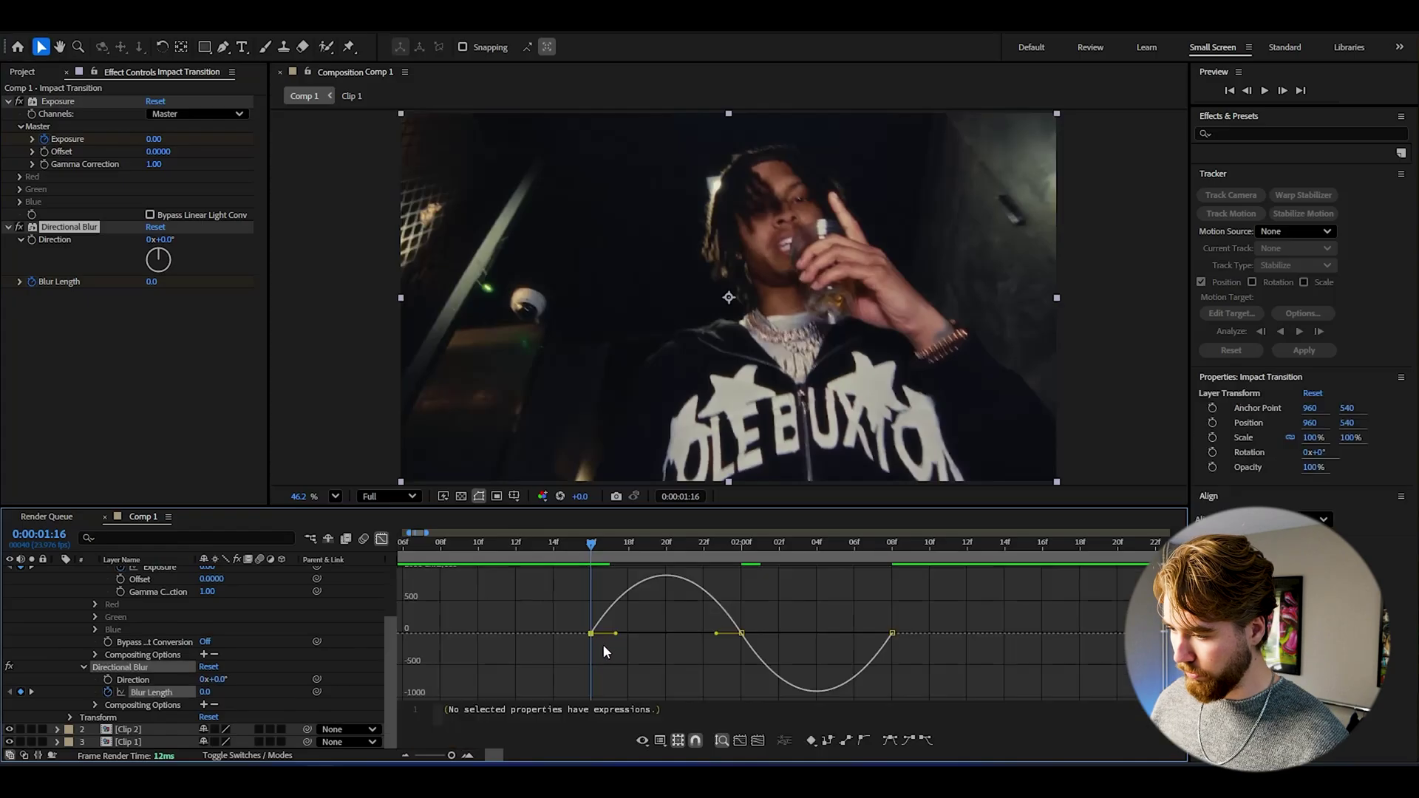
right_click(646, 618)
left_click(710, 462)
Shape the Blur Length value graph into a sharp symmetrical spike at the cut, then return to the keyframe view.
left_click_drag(641, 691, 742, 691)
left_click_drag(692, 575, 810, 633)
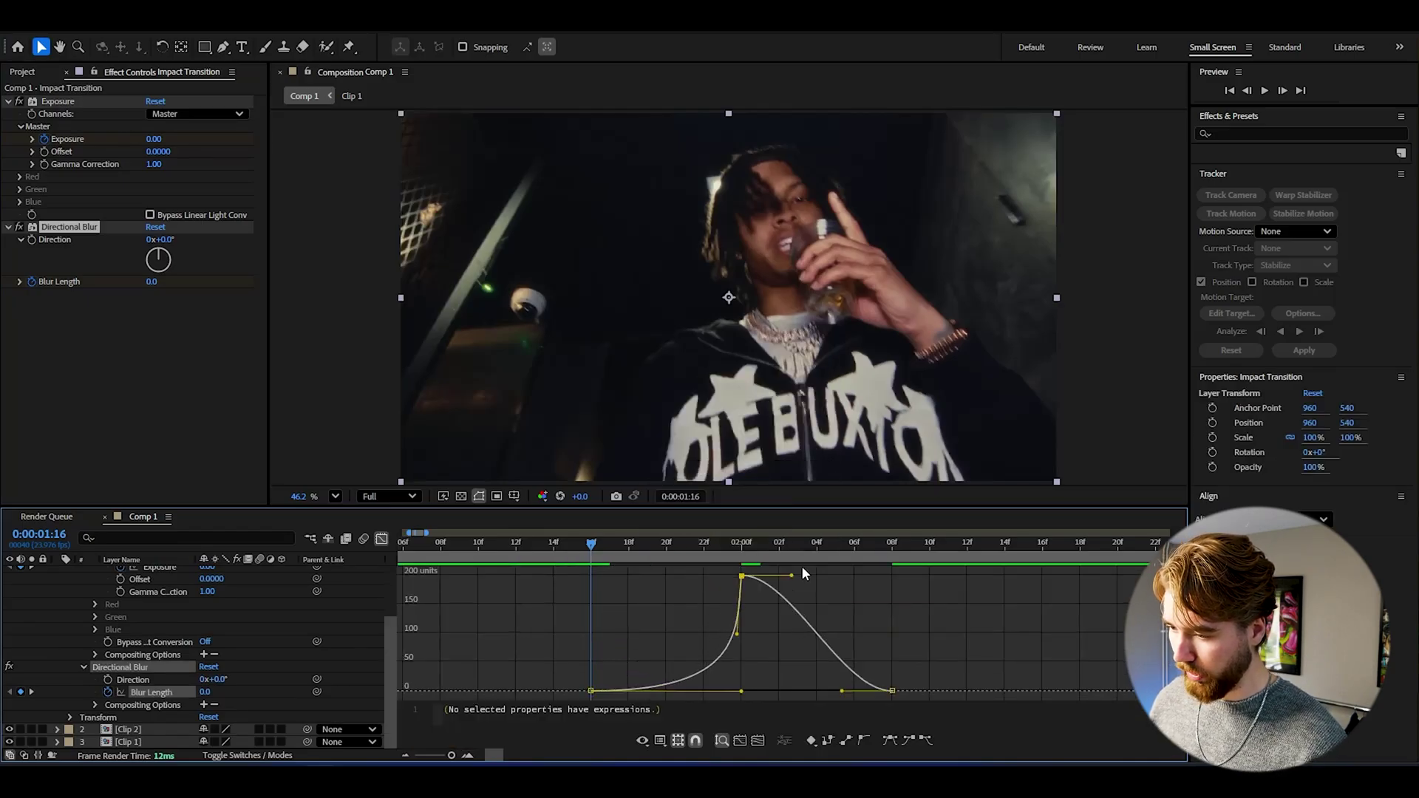
left_click_drag(792, 576, 746, 633)
left_click_drag(842, 690, 742, 692)
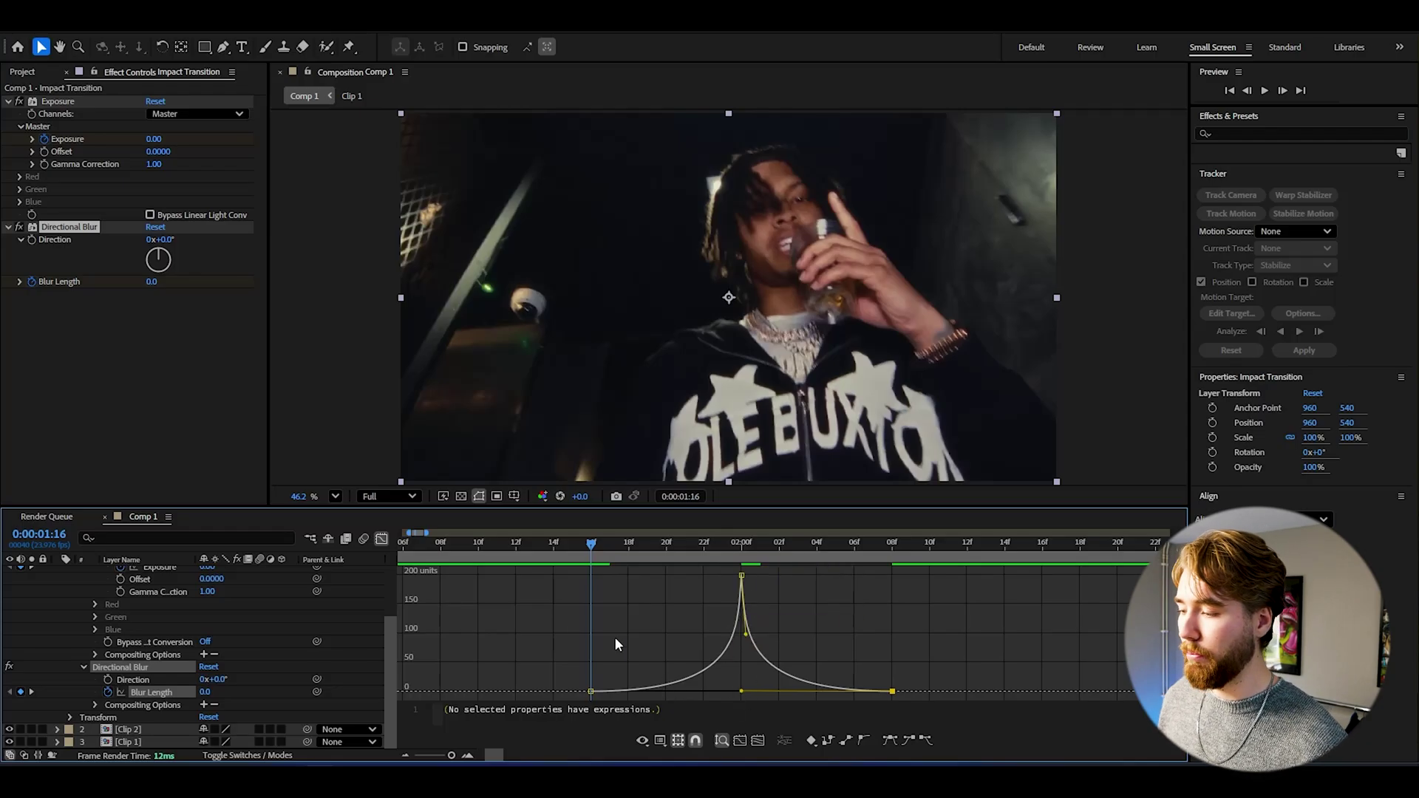
left_click(382, 539)
Play back the blurred transition and inspect the frame edges at 0:00:02:00.
key("space")
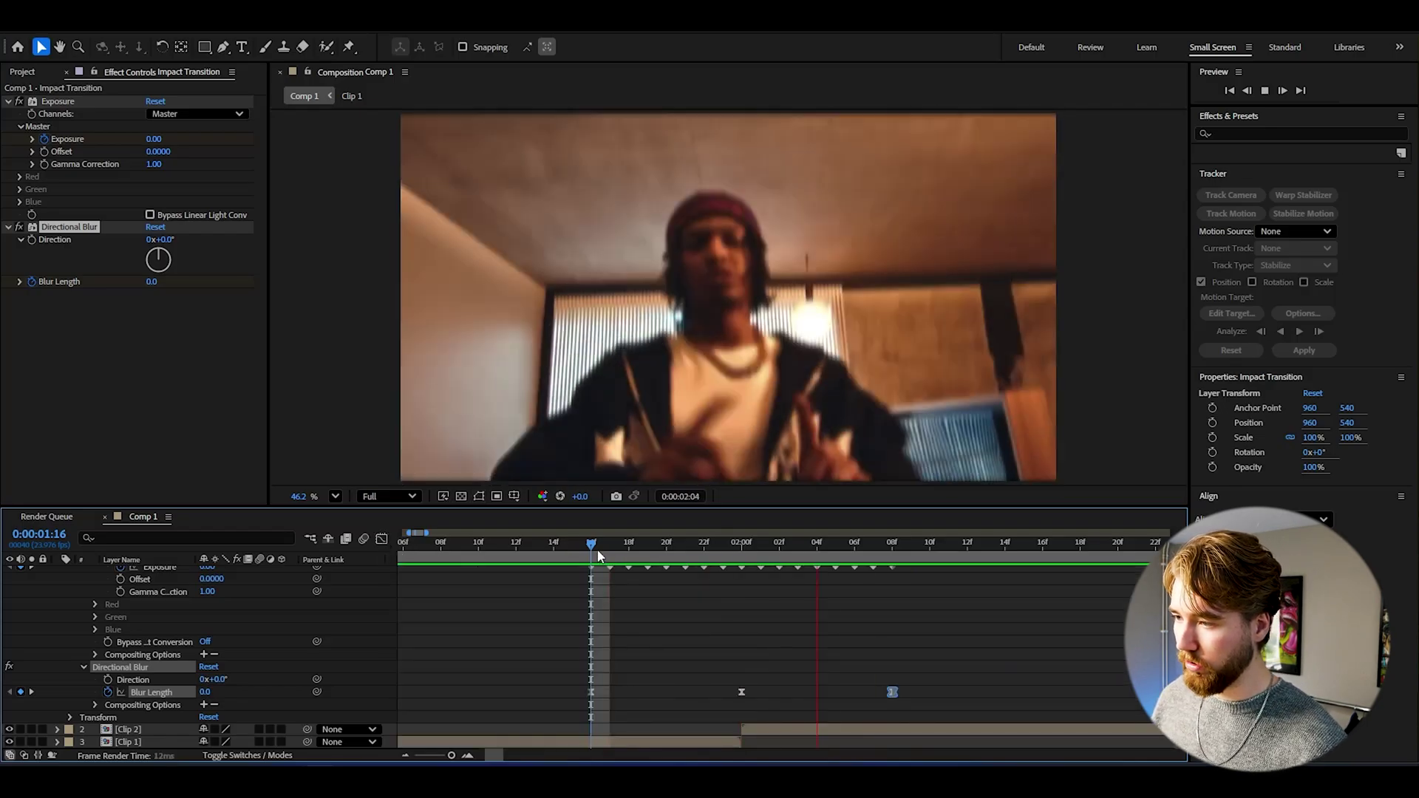
left_click_drag(596, 551, 741, 562)
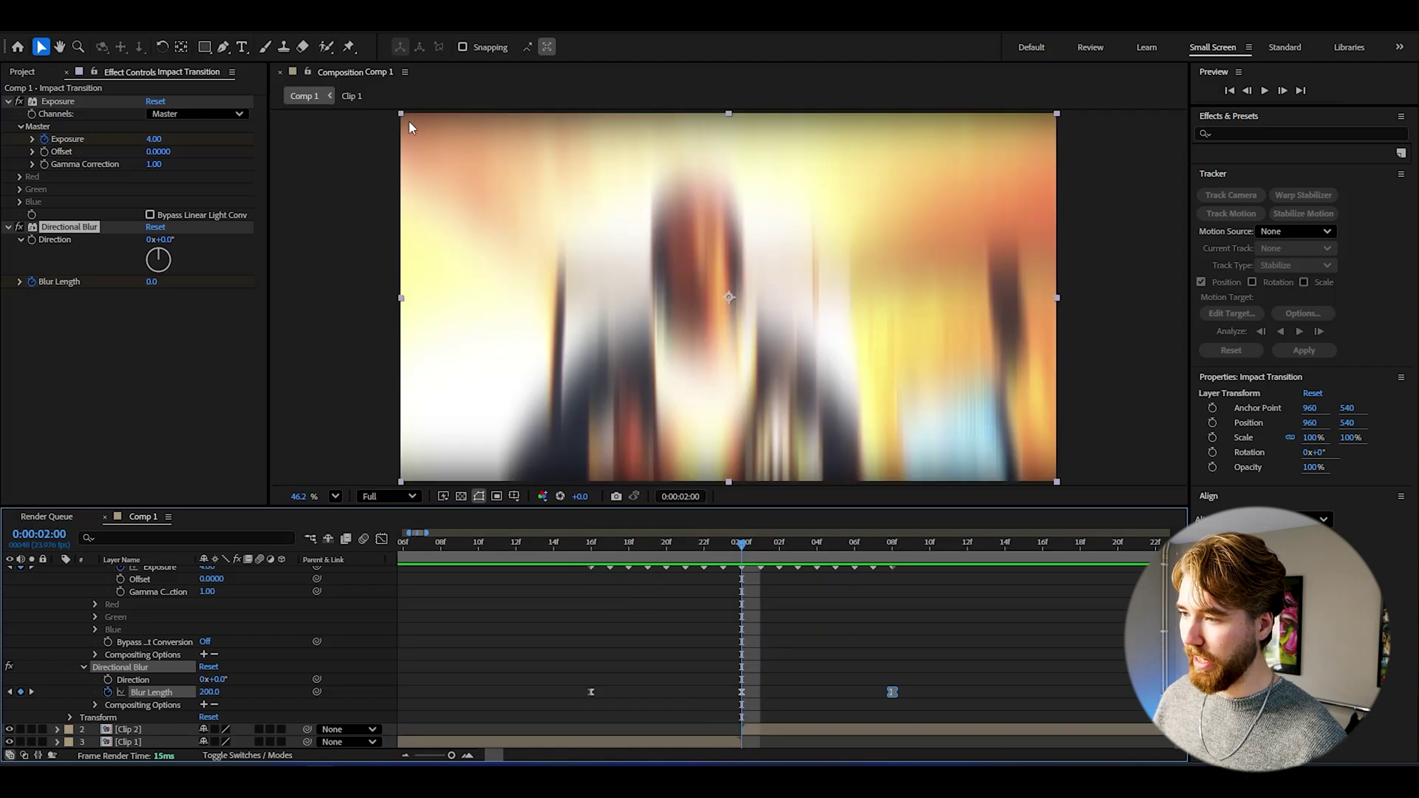
scroll(855, 599, "up", 3)
Apply Motion Tile to the Impact Transition layer and place it above the Exposure effect.
key("ctrl+space")
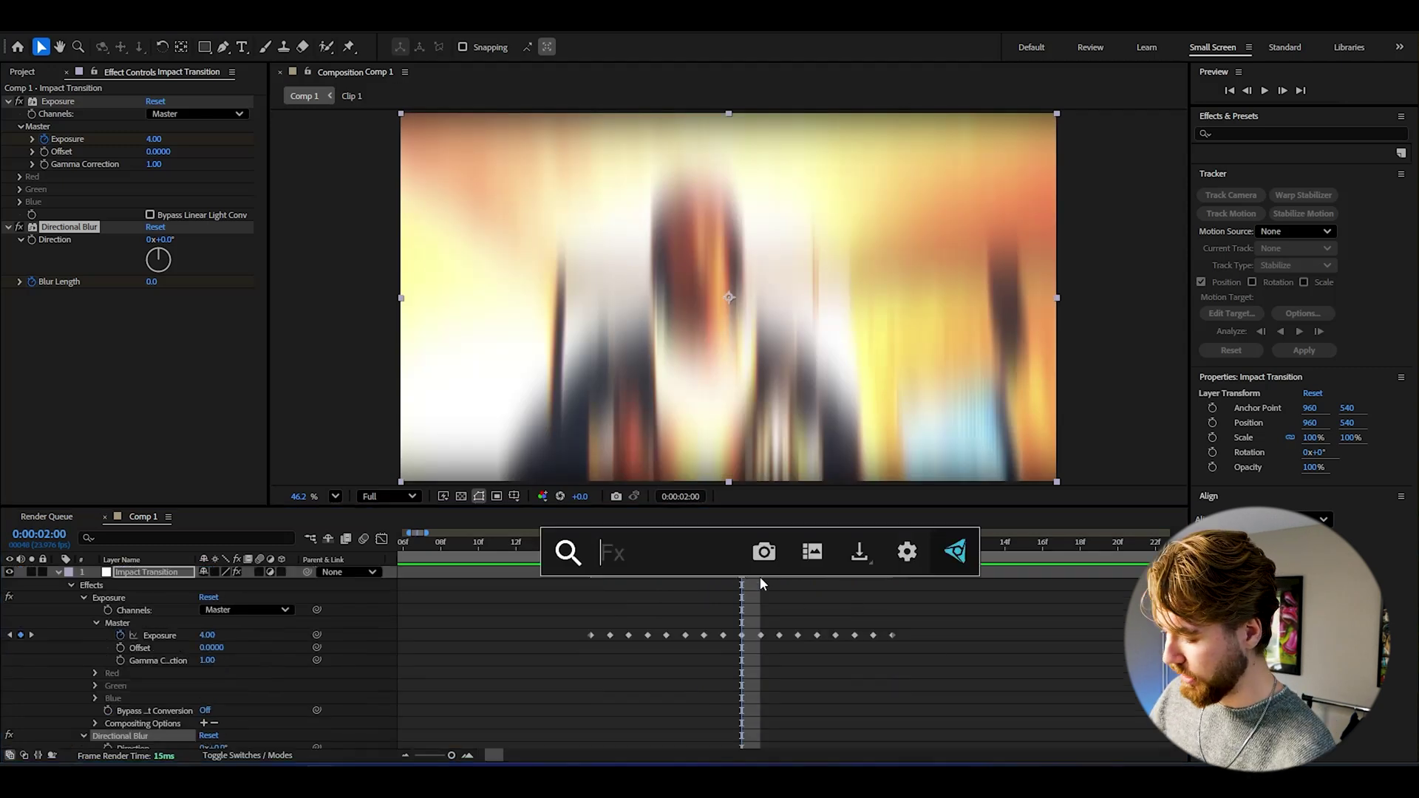
type("motio")
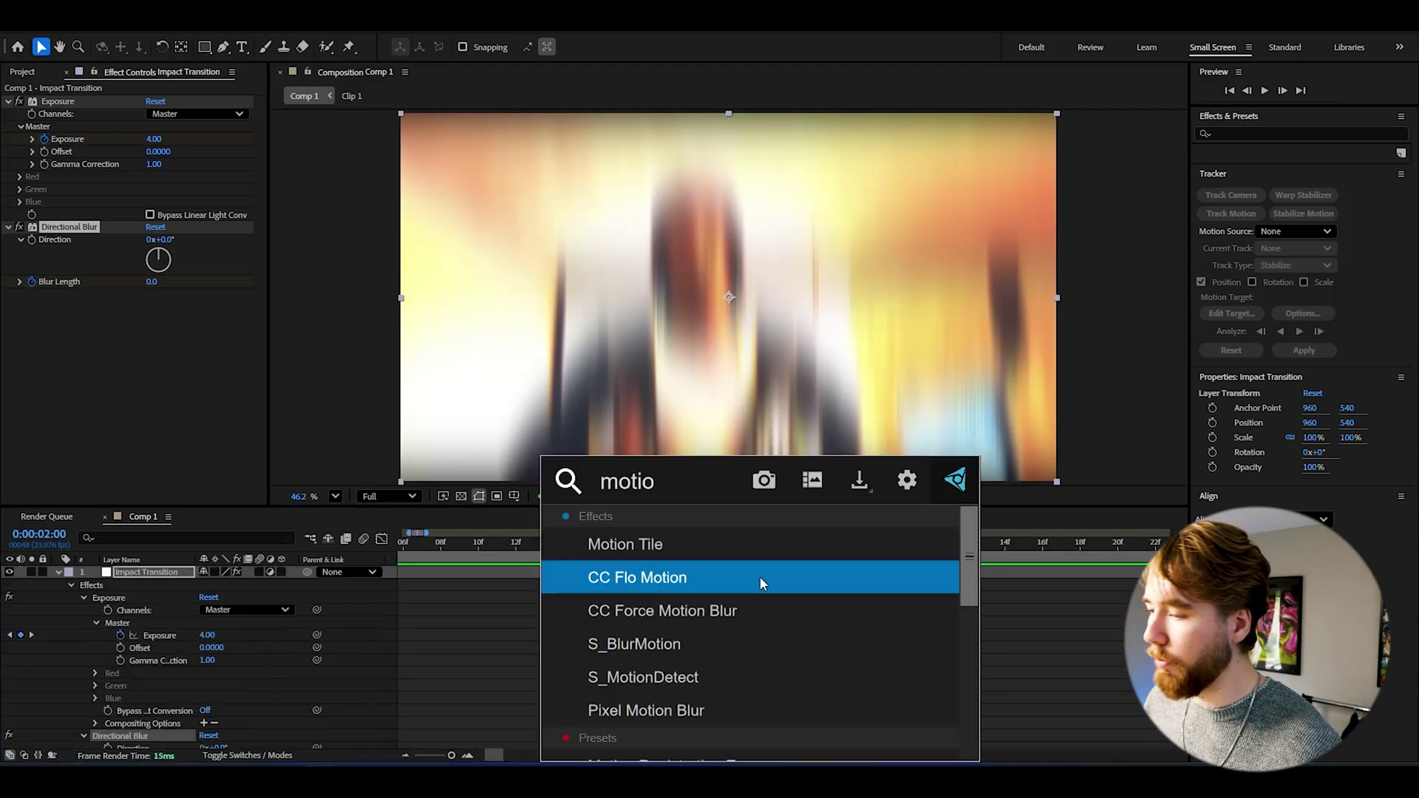
left_click(733, 551)
left_click_drag(48, 294, 87, 100)
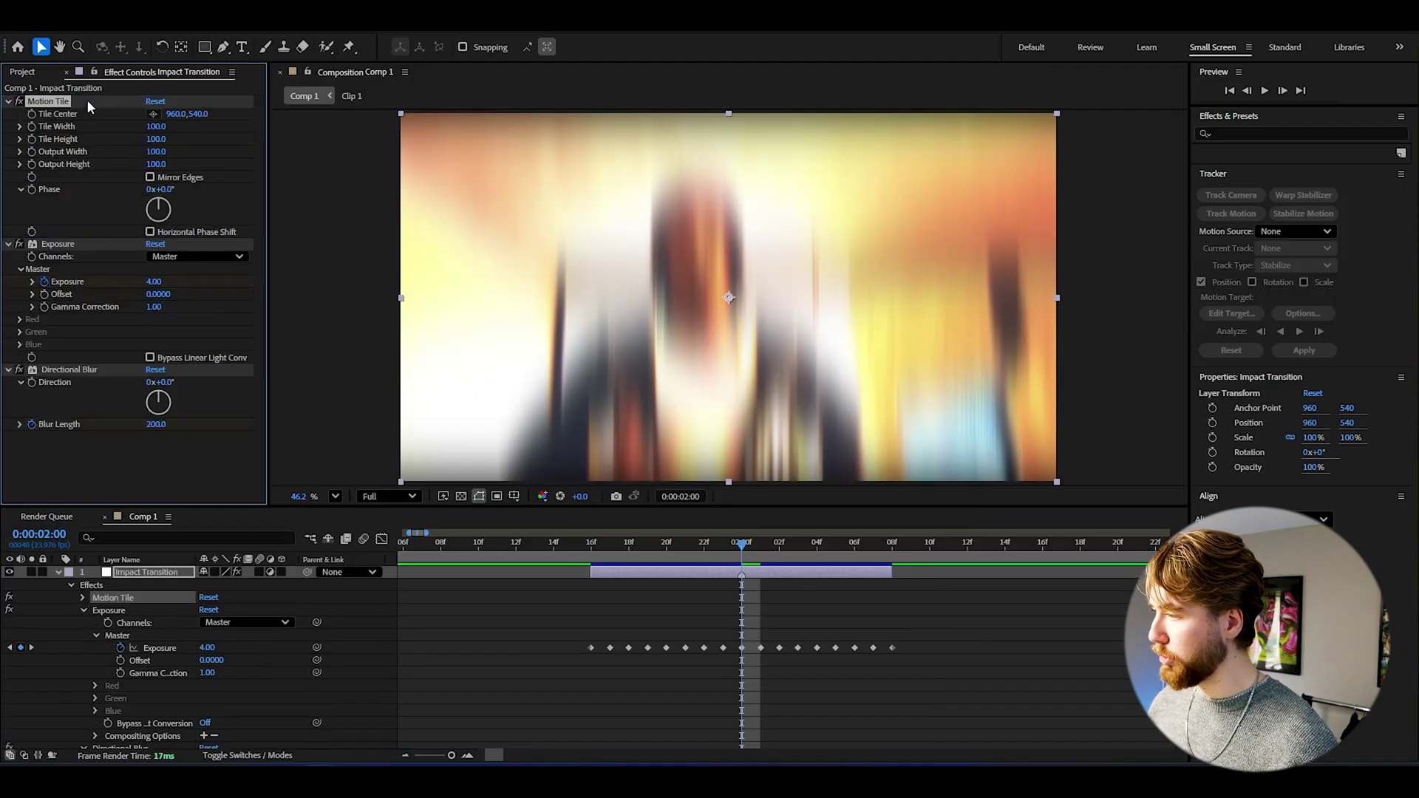
Enable Mirror Edges on Motion Tile and set both Output Width and Output Height to 150.
left_click(156, 152)
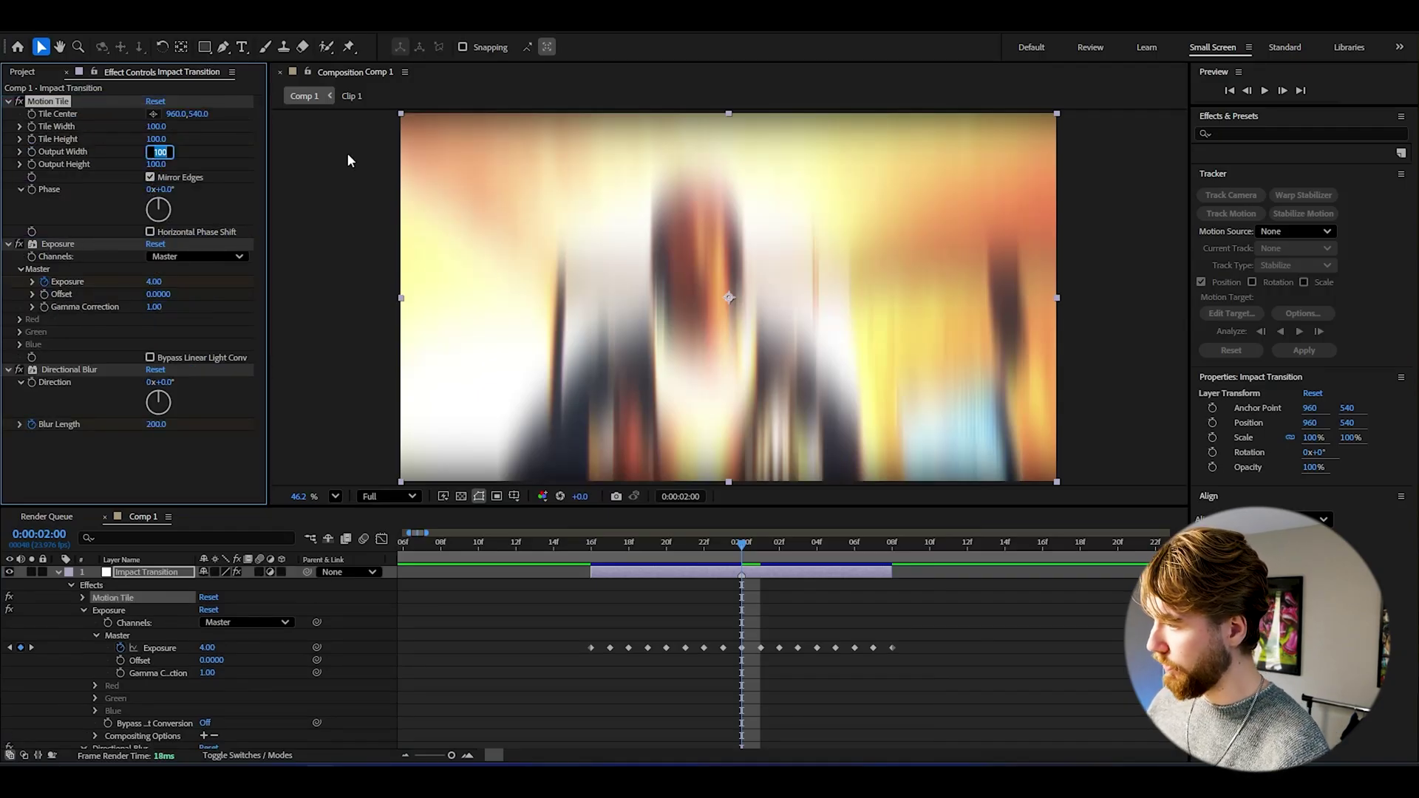
type("150.")
left_click(157, 164)
left_click(528, 652)
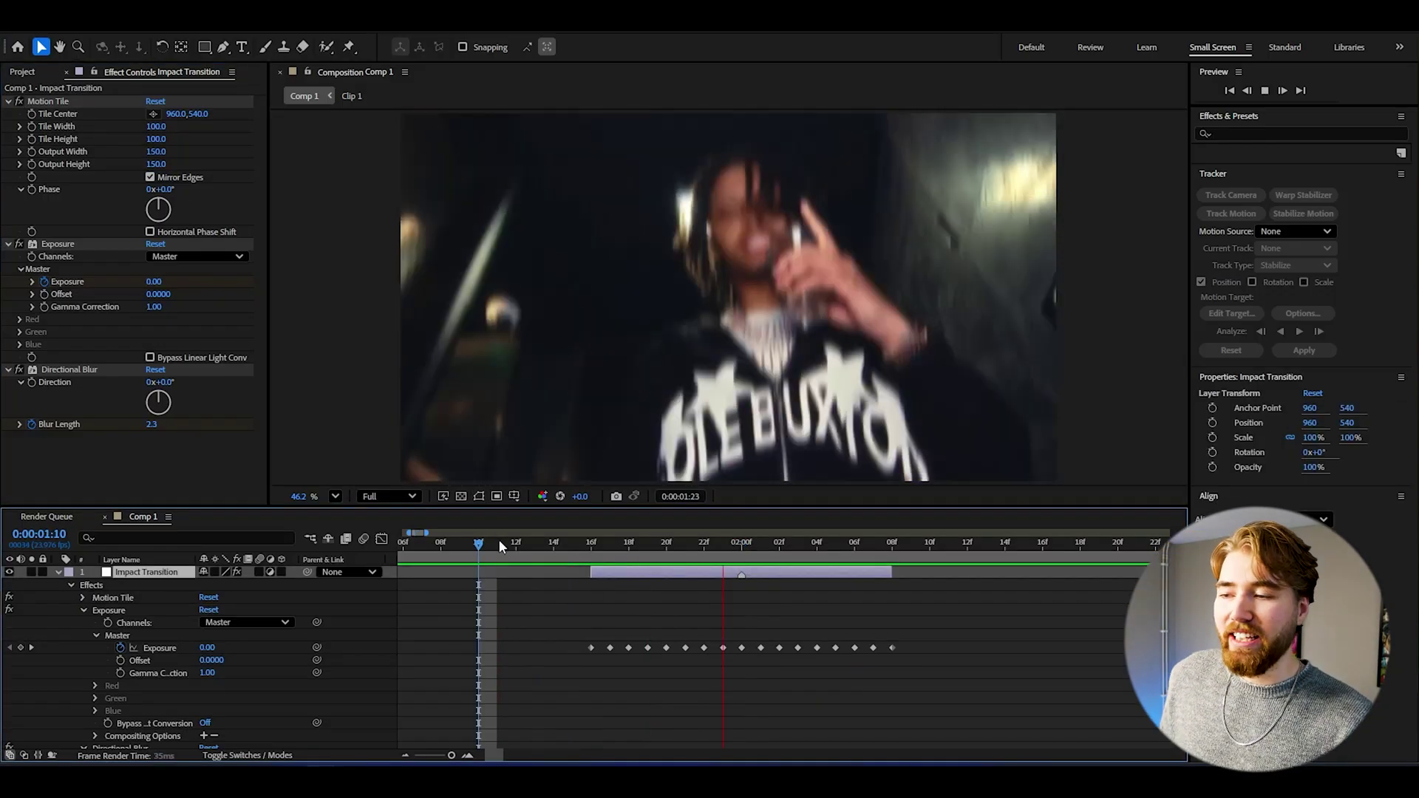
Play back the transition with mirrored edges from just before the Impact Transition layer.
left_click(498, 543)
key("space")
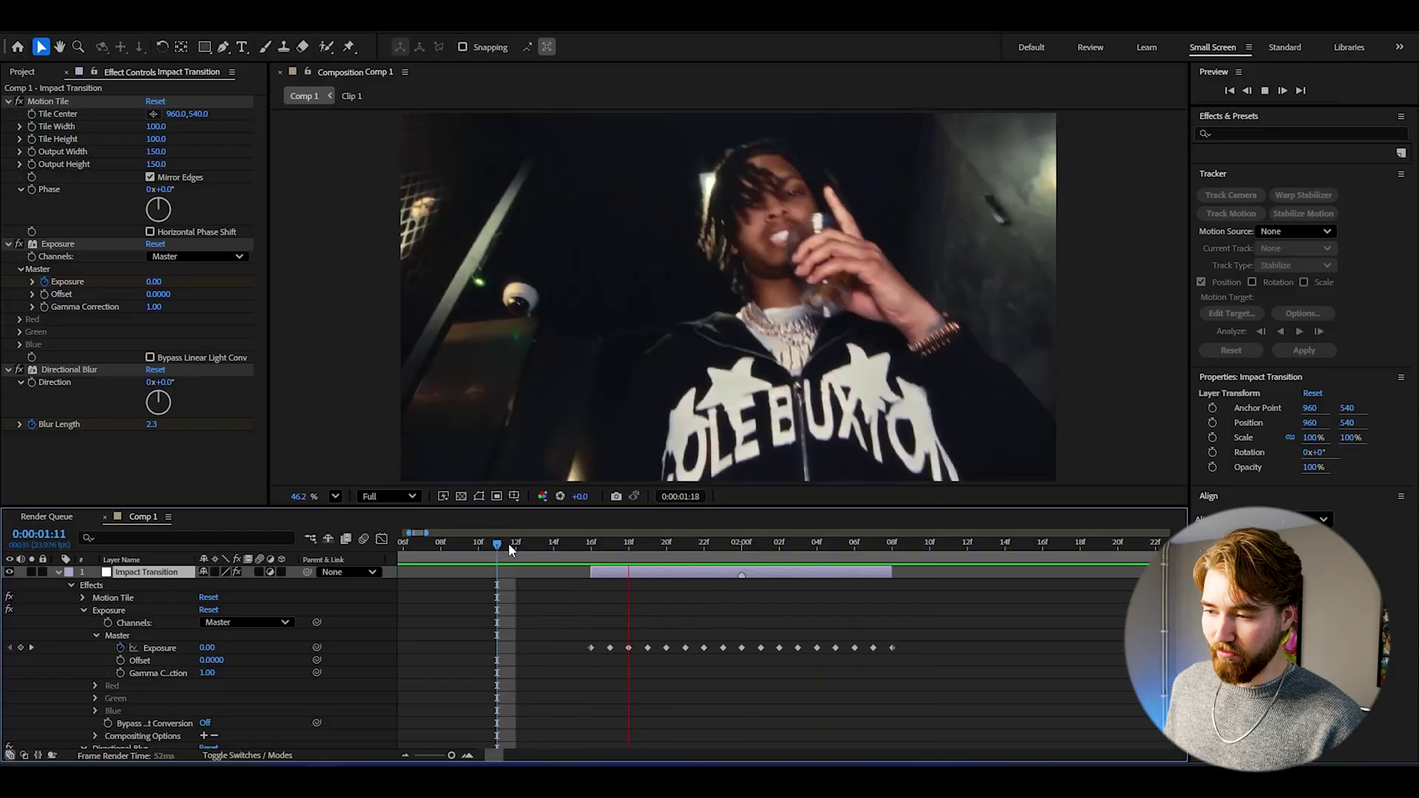
left_click(512, 544)
key("space")
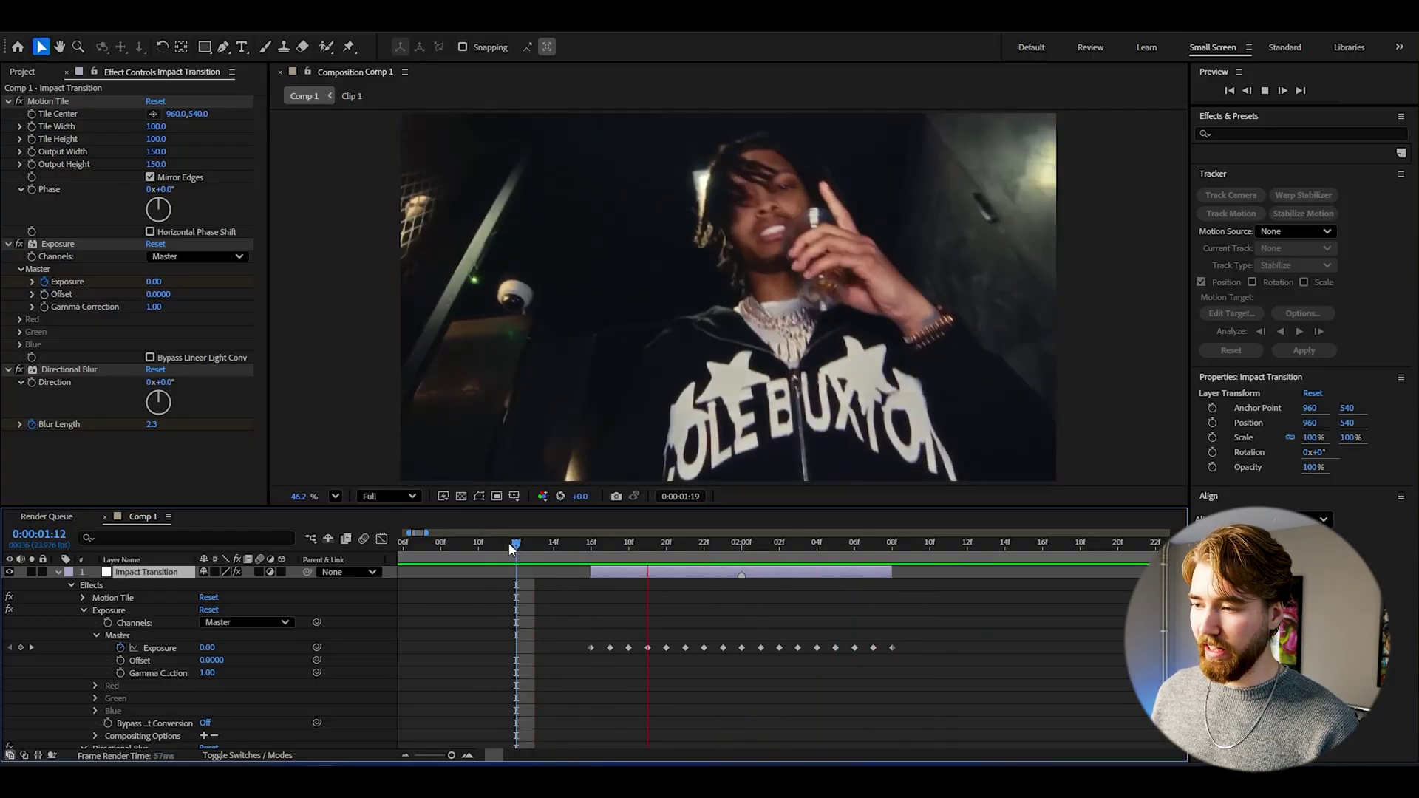
left_click_drag(517, 544, 648, 547)
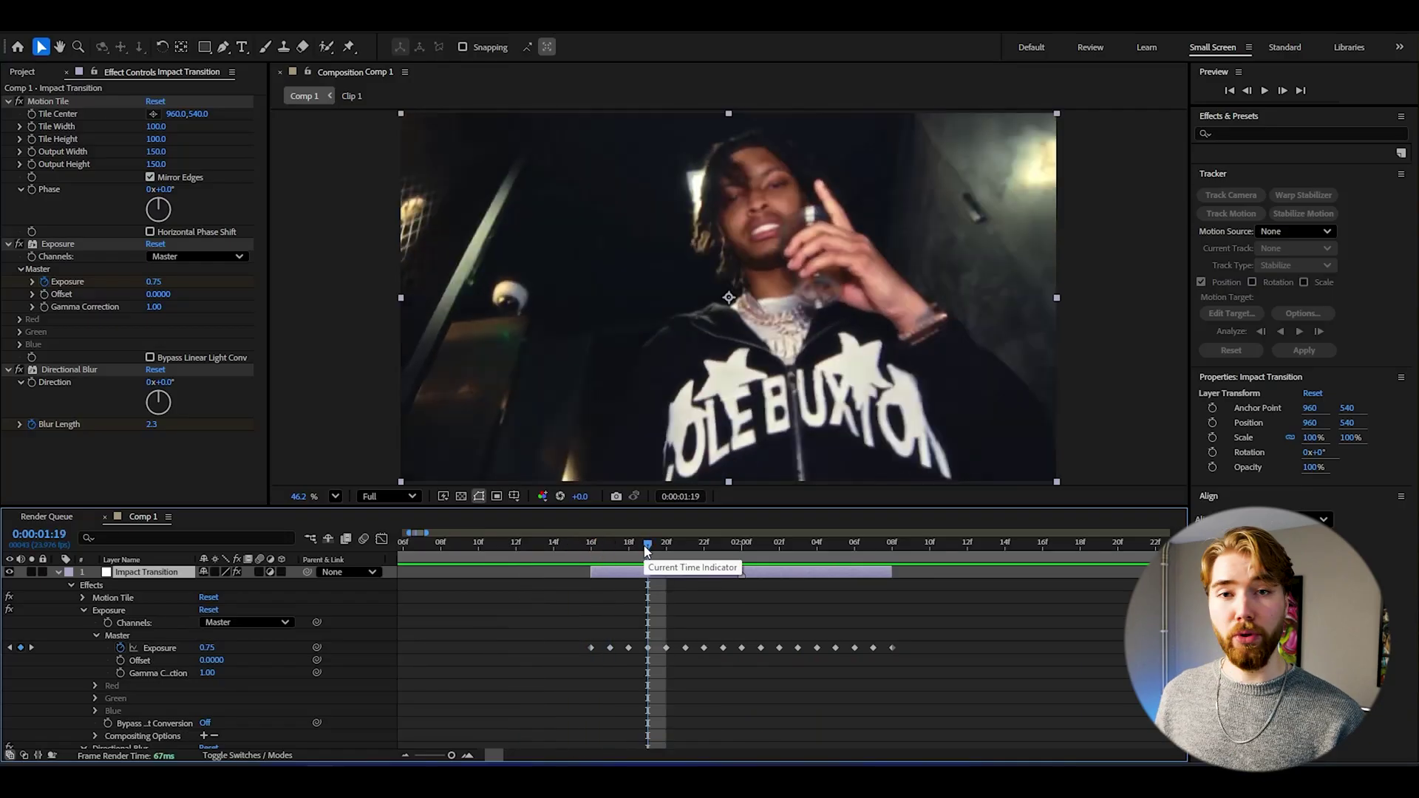
Apply Radial Blur to the Impact Transition layer, set its Amount to 25, and check it at the cut.
key("ctrl+space")
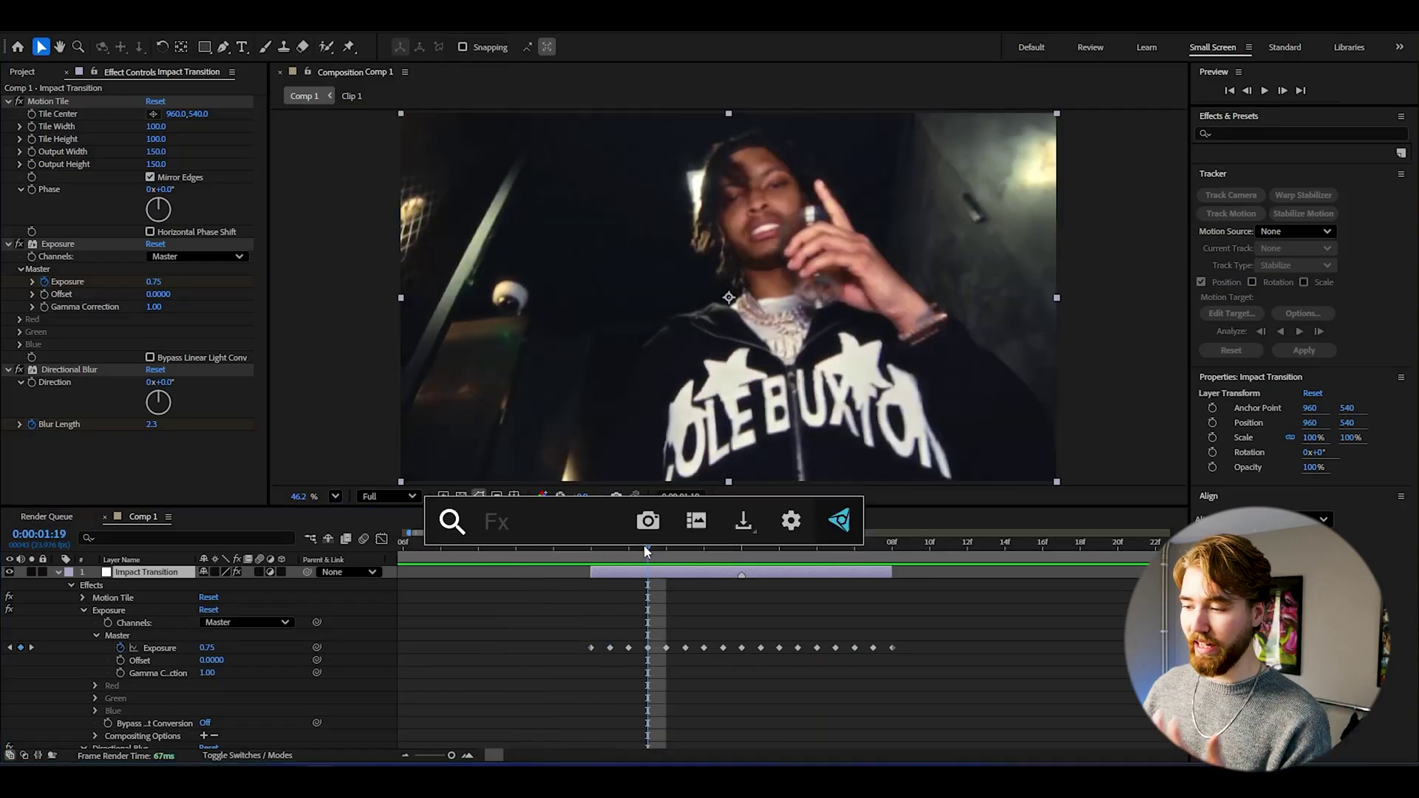
type("radi")
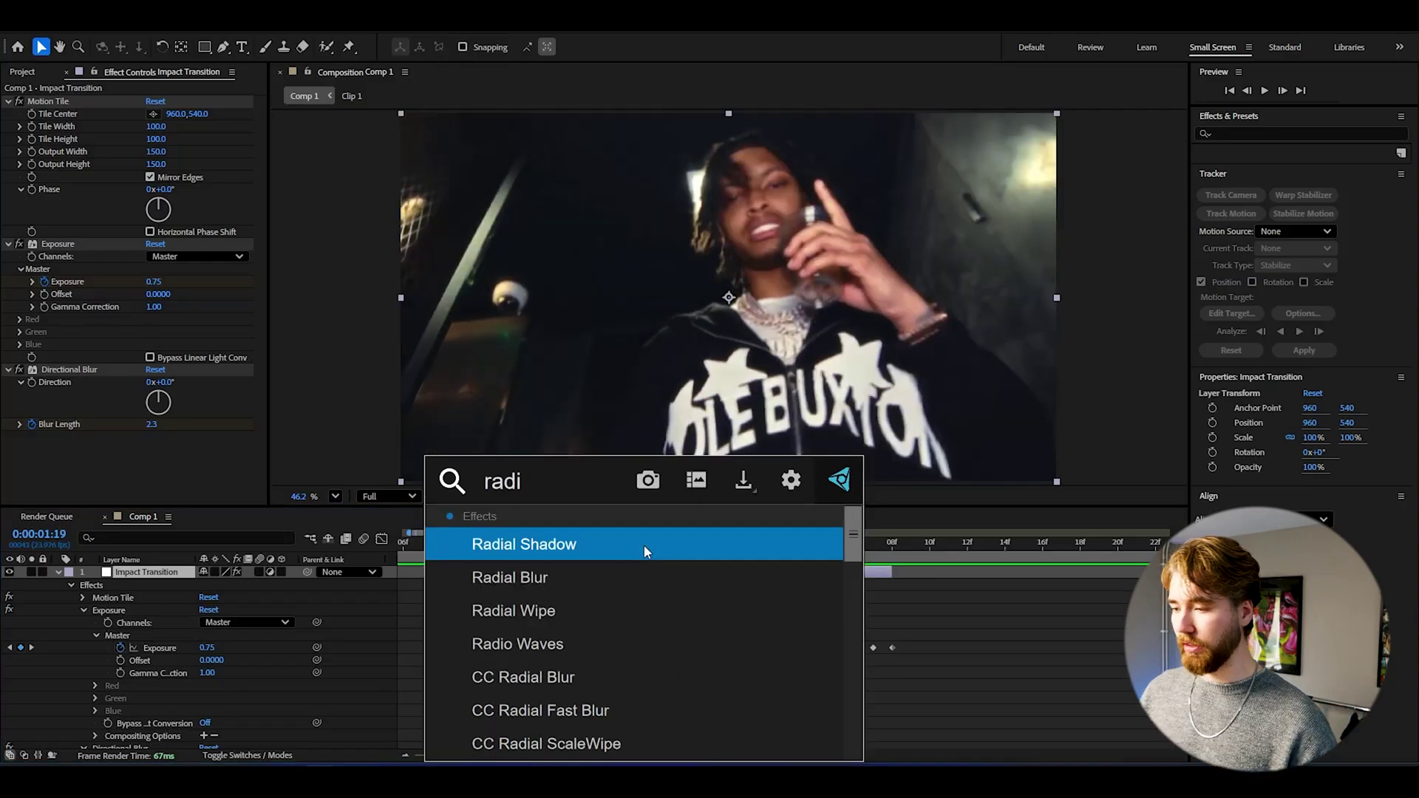
left_click(641, 571)
left_click(742, 545)
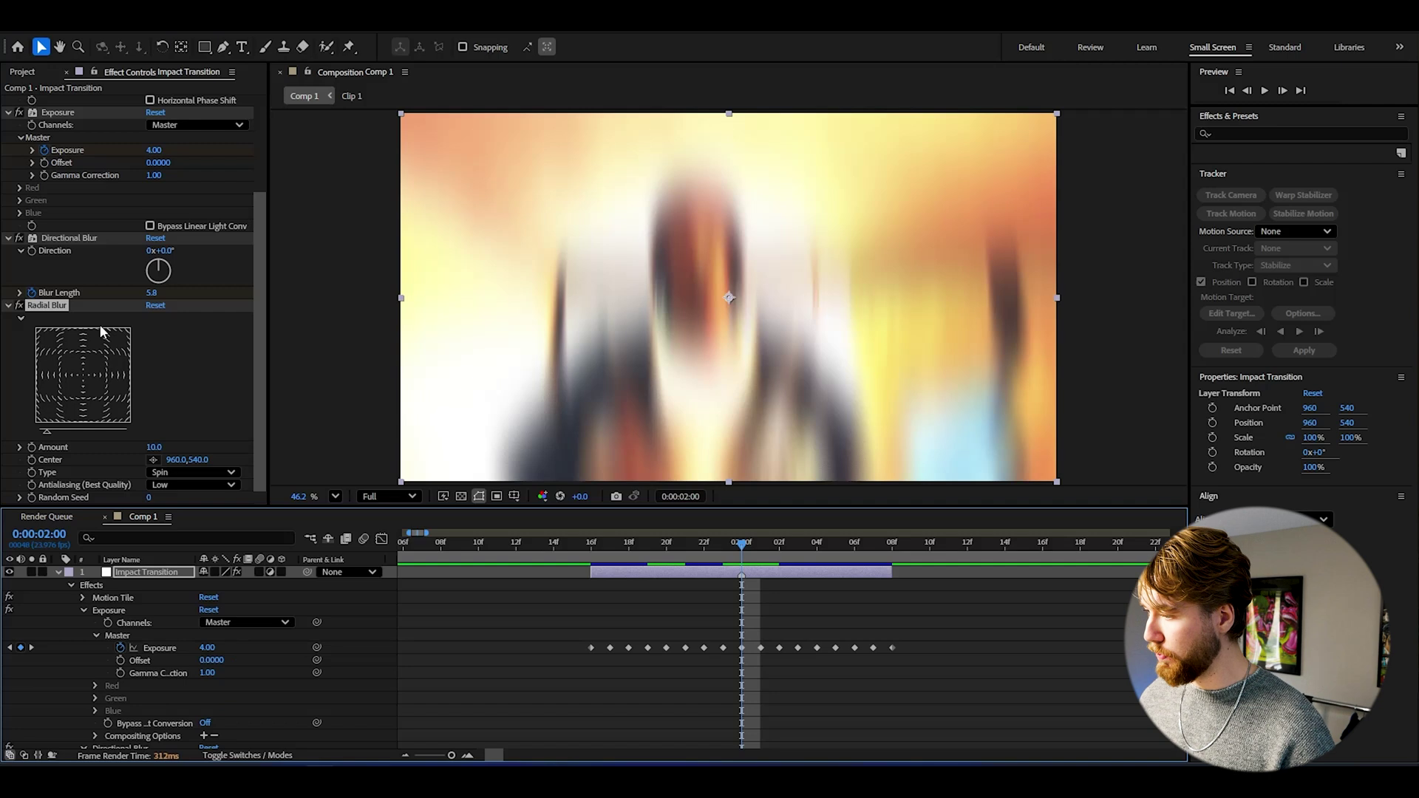
left_click(685, 545)
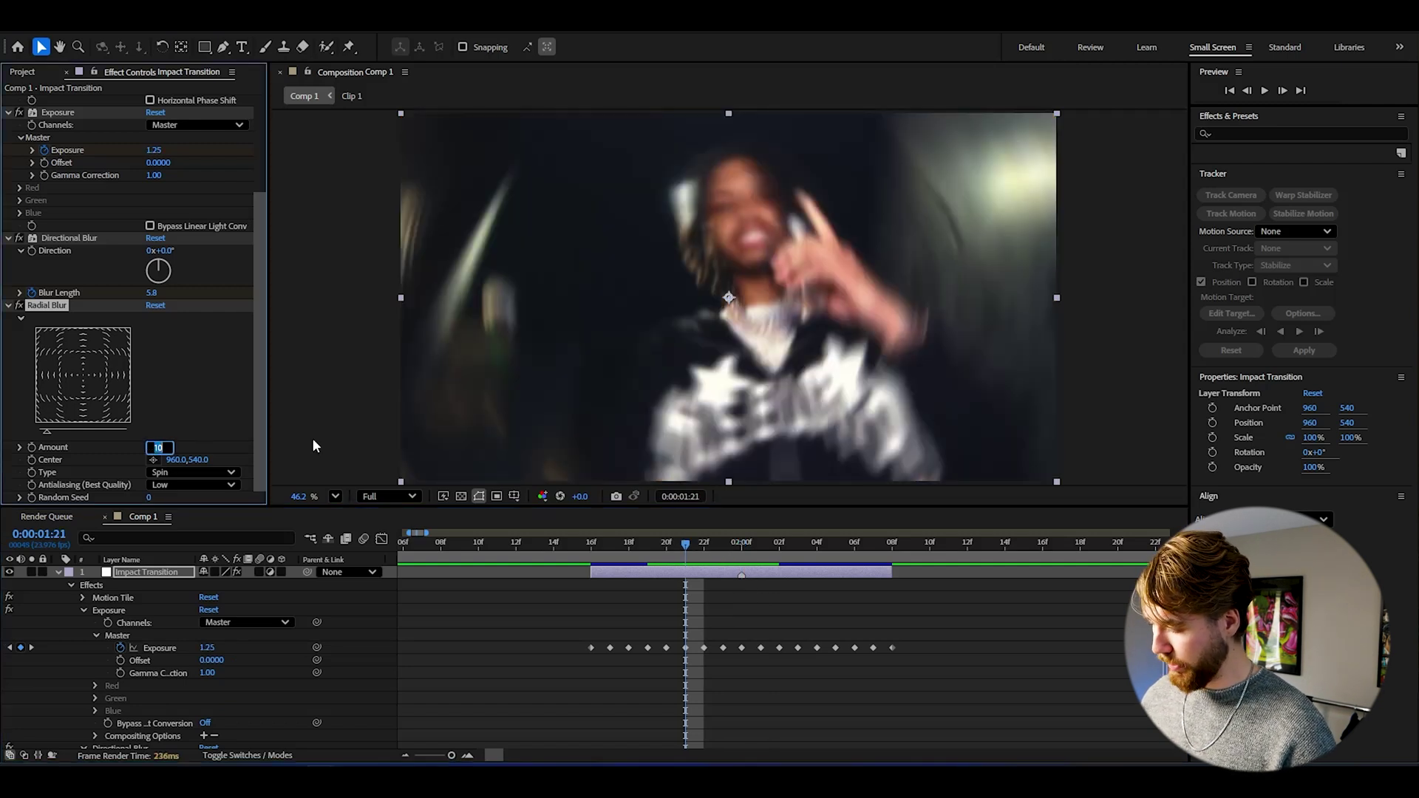
left_click(155, 448)
type("25")
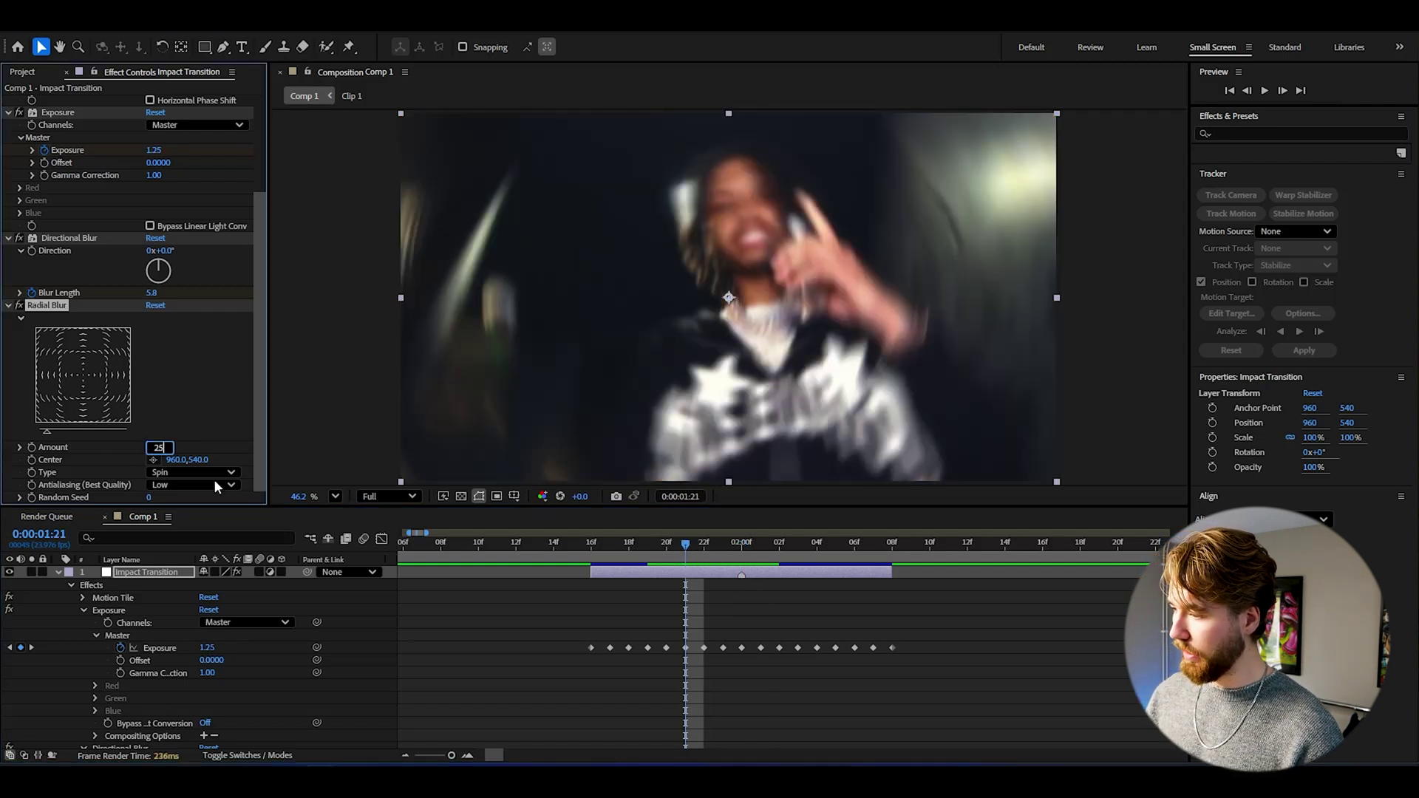
key("Return")
left_click_drag(685, 545, 742, 547)
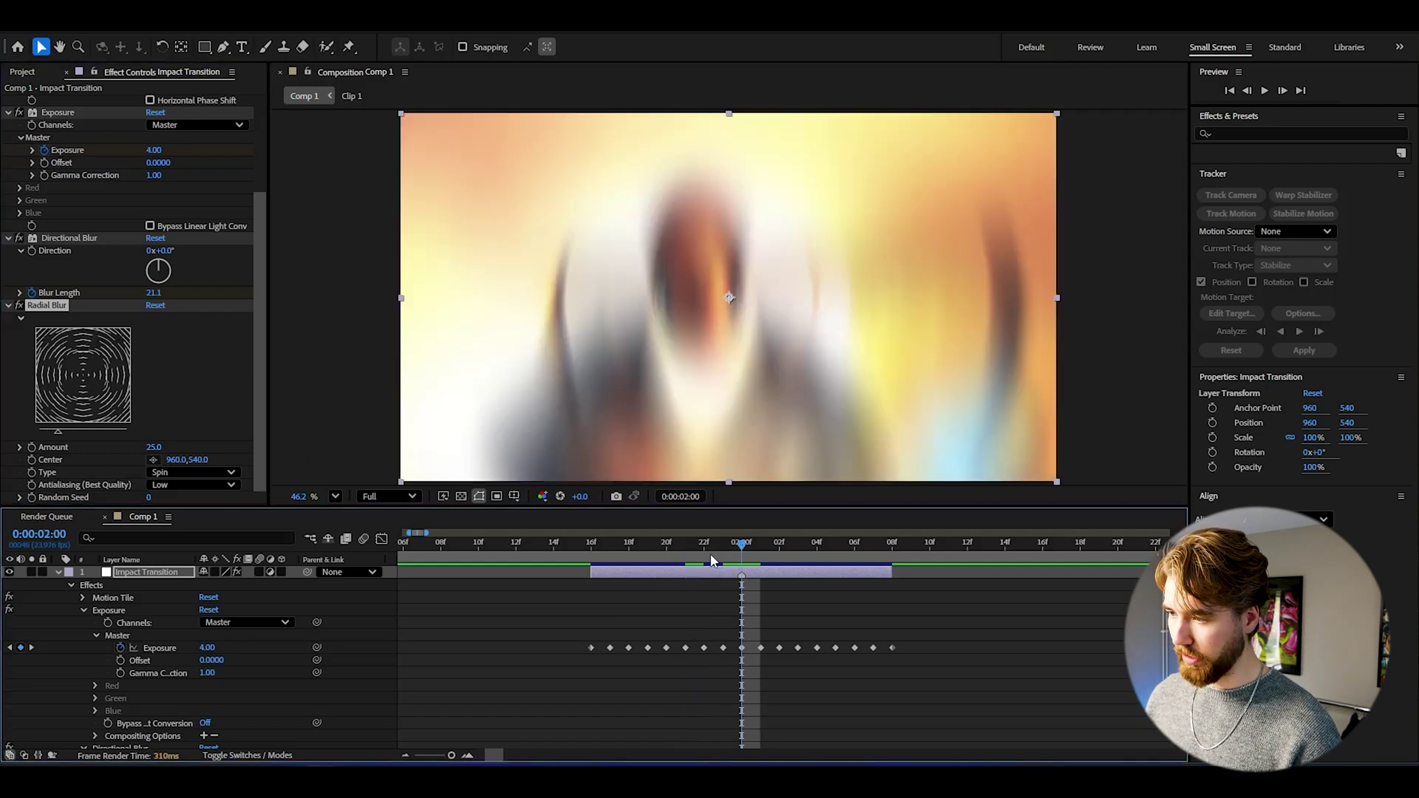
Keyframe the Radial Blur Amount at the cut and set it to 0 at the start and end of the Impact Transition layer.
left_click(31, 447)
left_click_drag(611, 549, 591, 551)
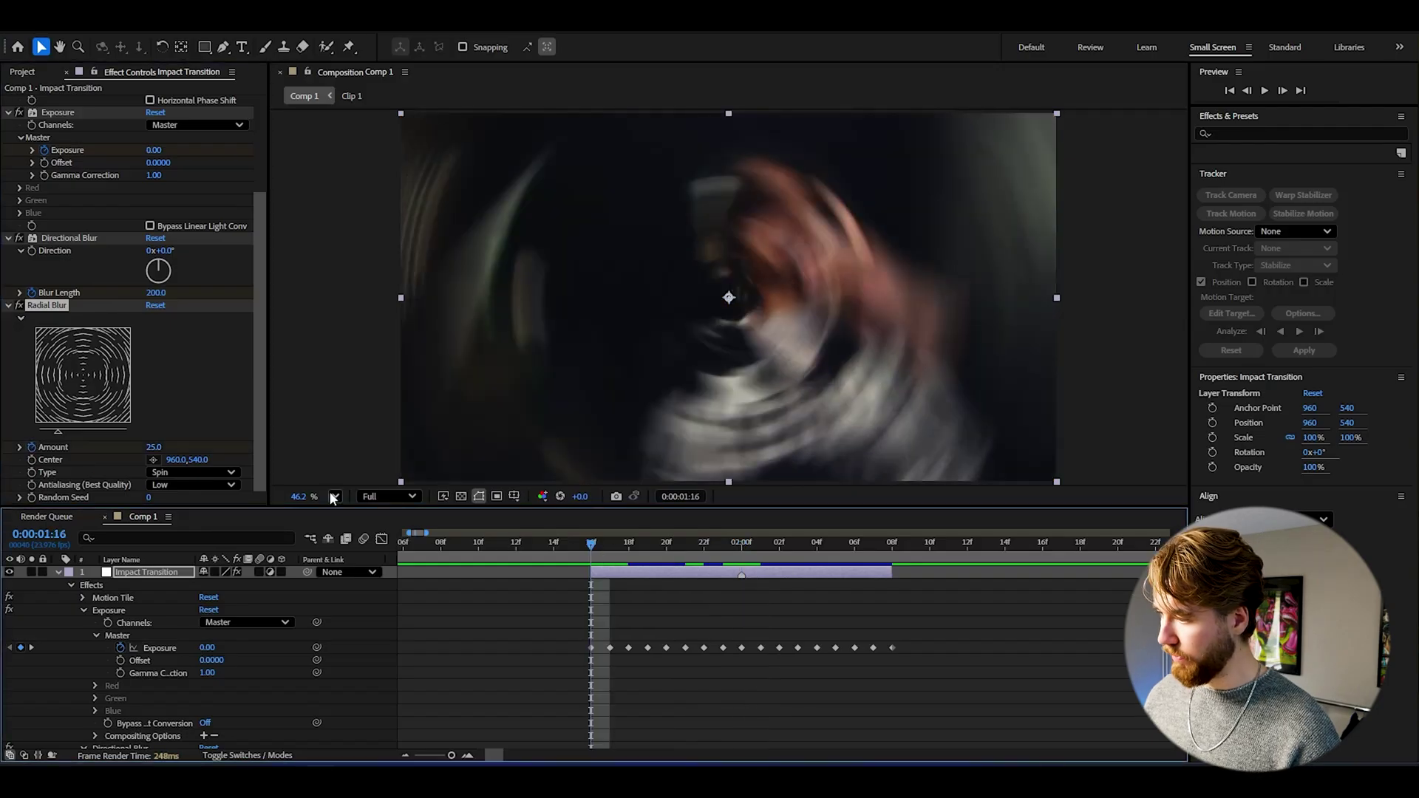
left_click(153, 447)
type("0")
key("Return")
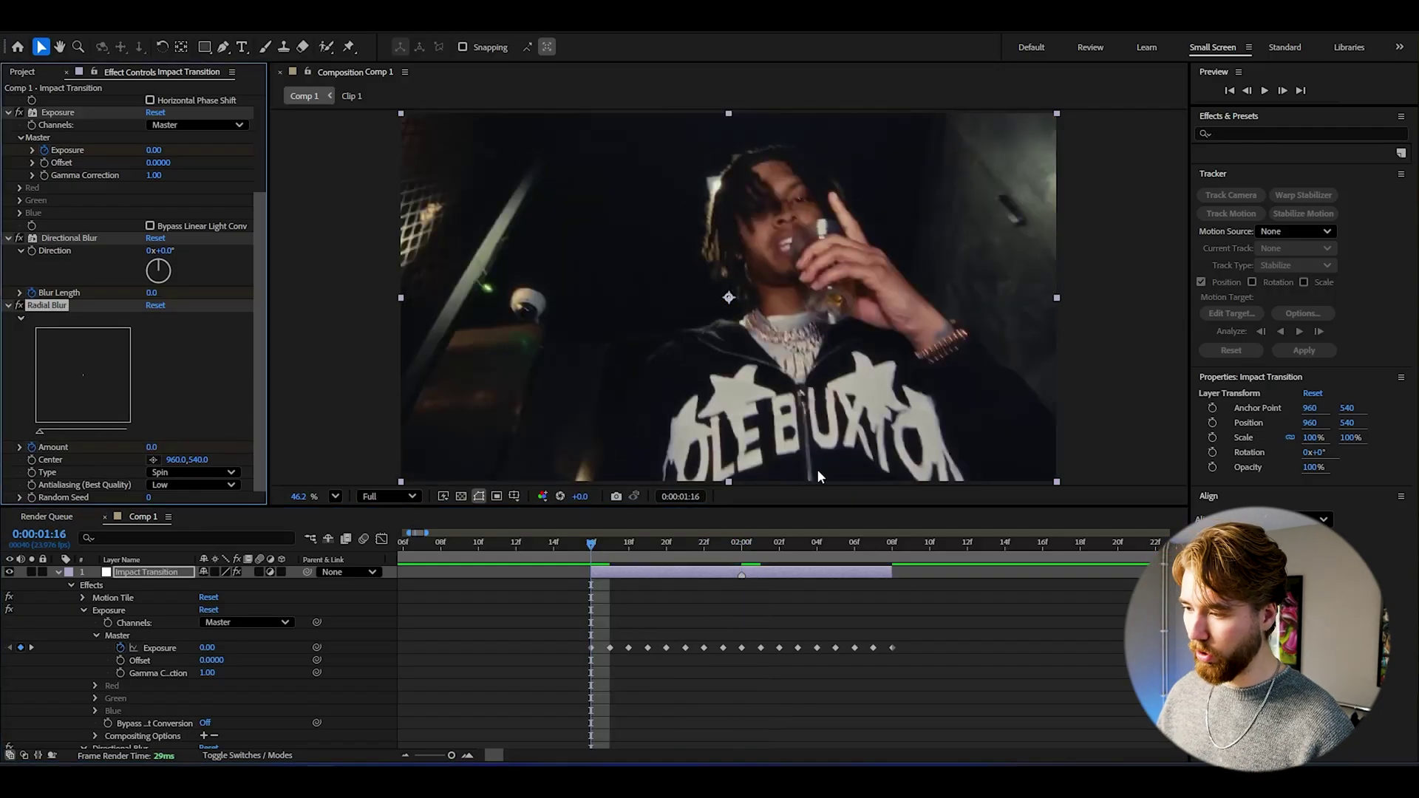
left_click(892, 546)
left_click(150, 446)
type("0")
key("Return")
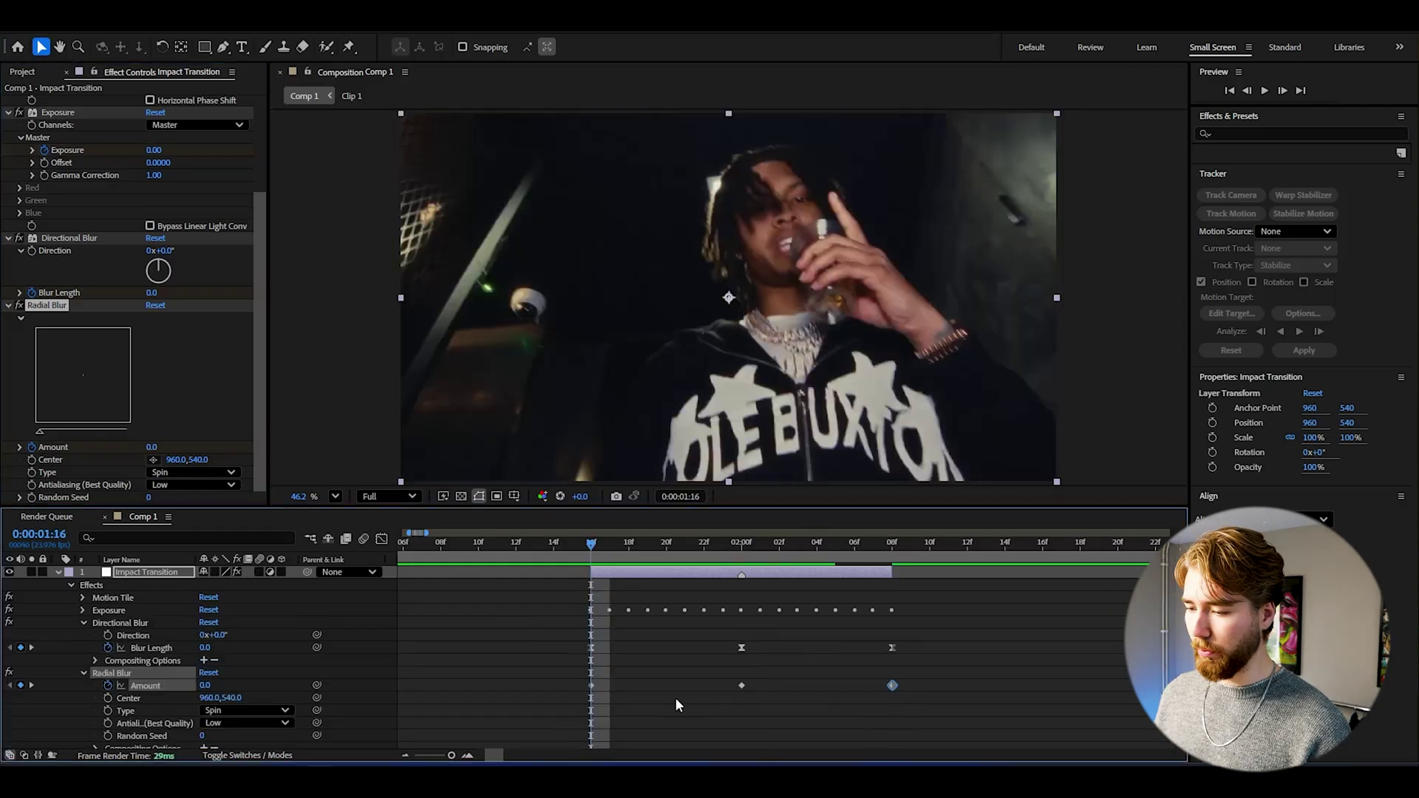
Apply Easy Ease to the three Radial Blur Amount keyframes and sharpen their curve toward the cut in the graph editor.
left_click(975, 670)
left_click_drag(979, 667, 581, 707)
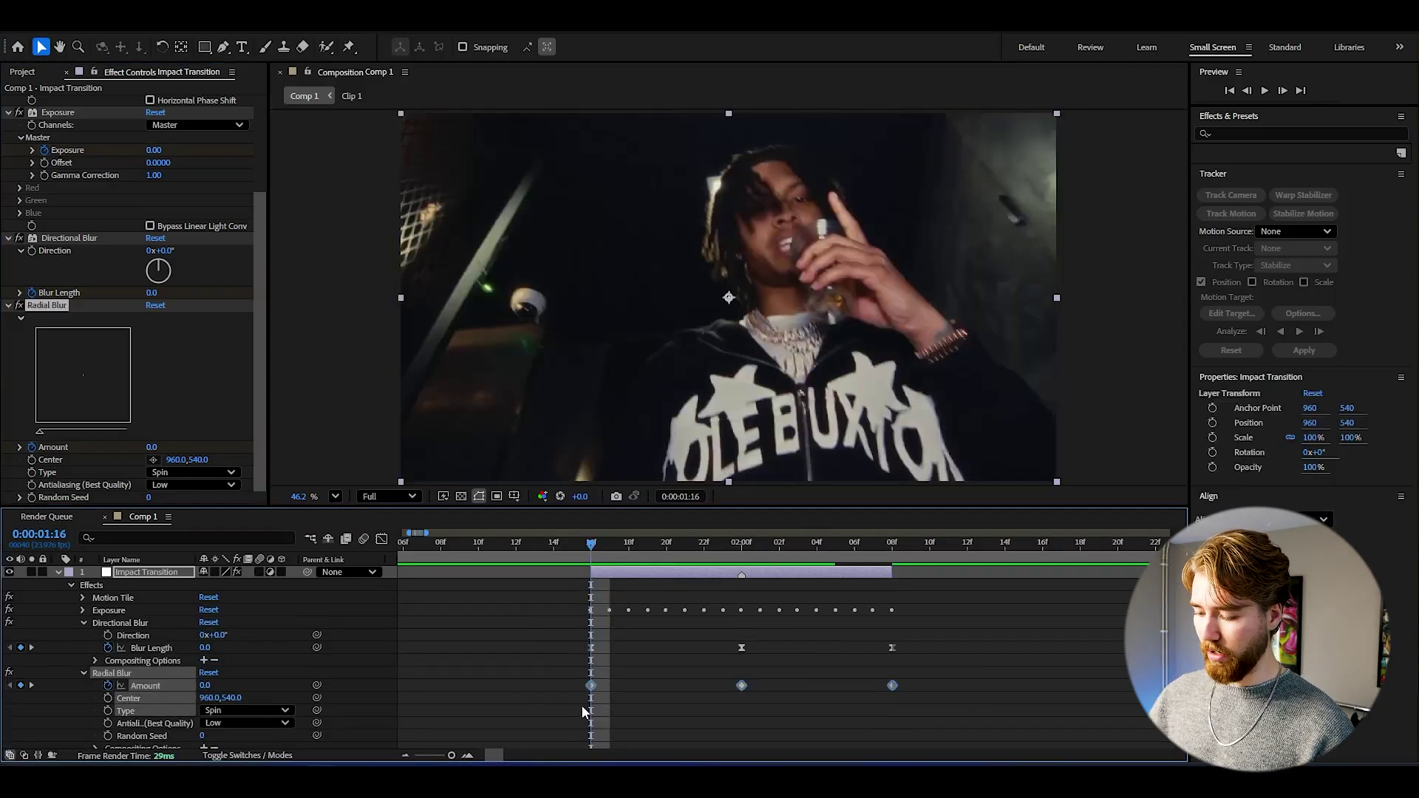
key("F9")
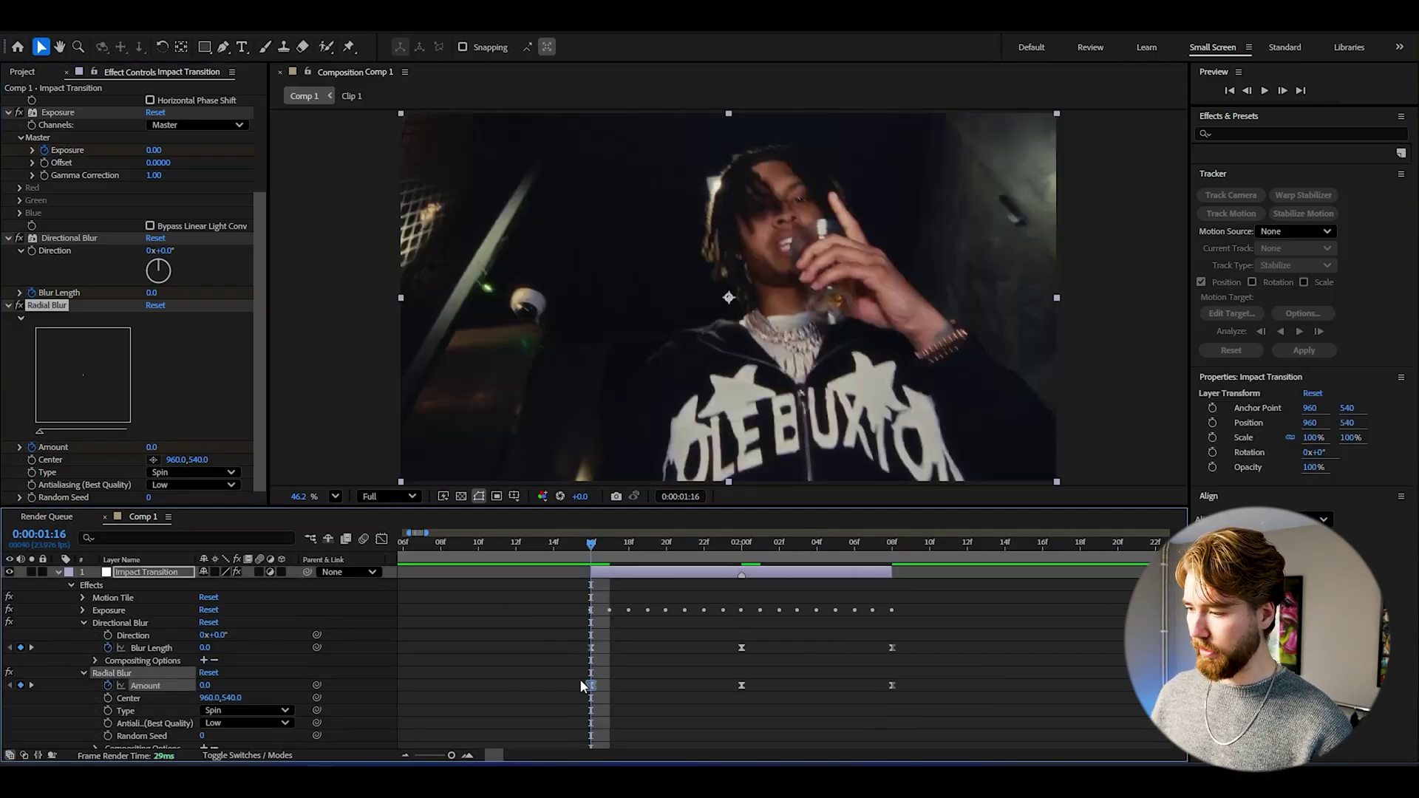
left_click(381, 538)
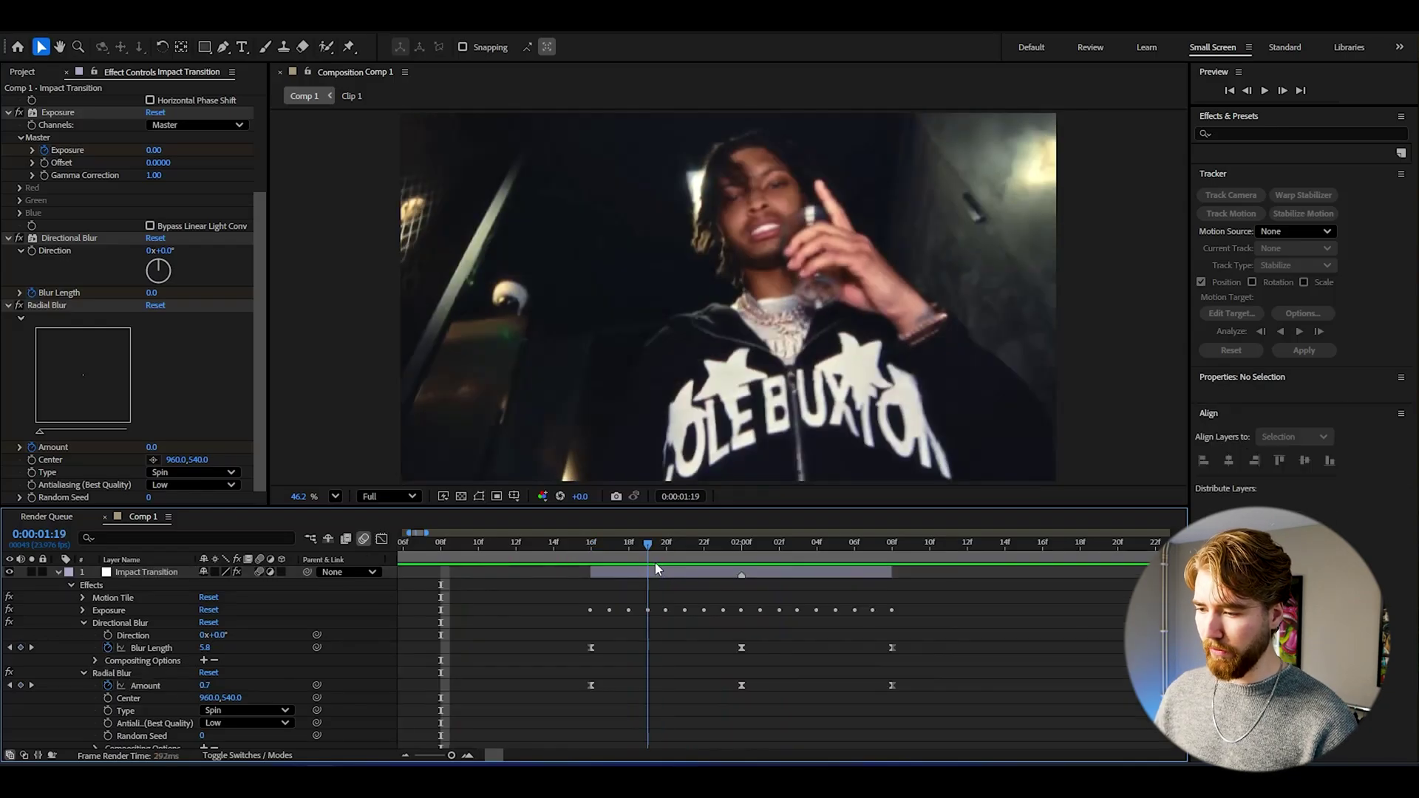
Set the Radial Blur Amount keyframe at the cut to 50 and bring up its curve in the graph editor.
left_click_drag(655, 561, 739, 564)
left_click(210, 684)
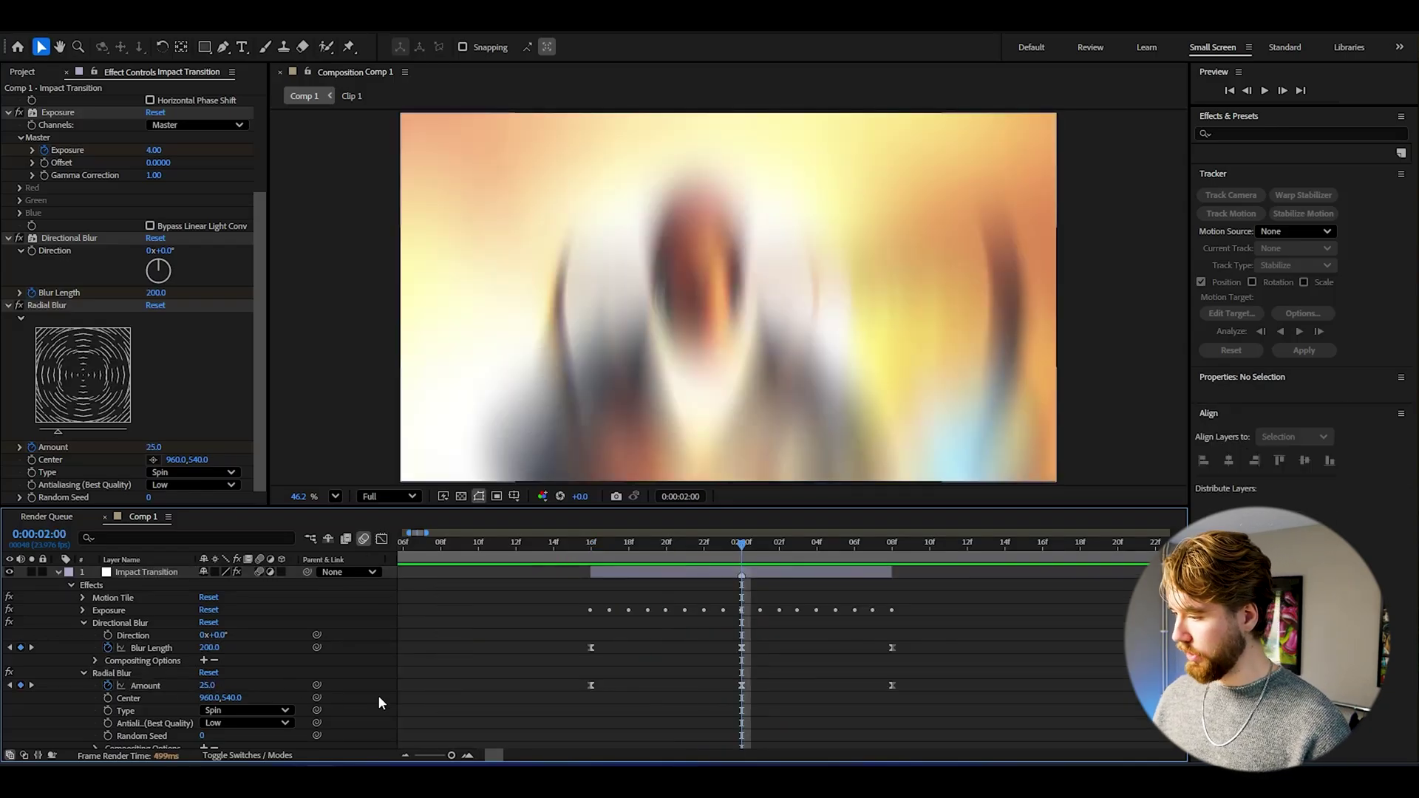
type("50")
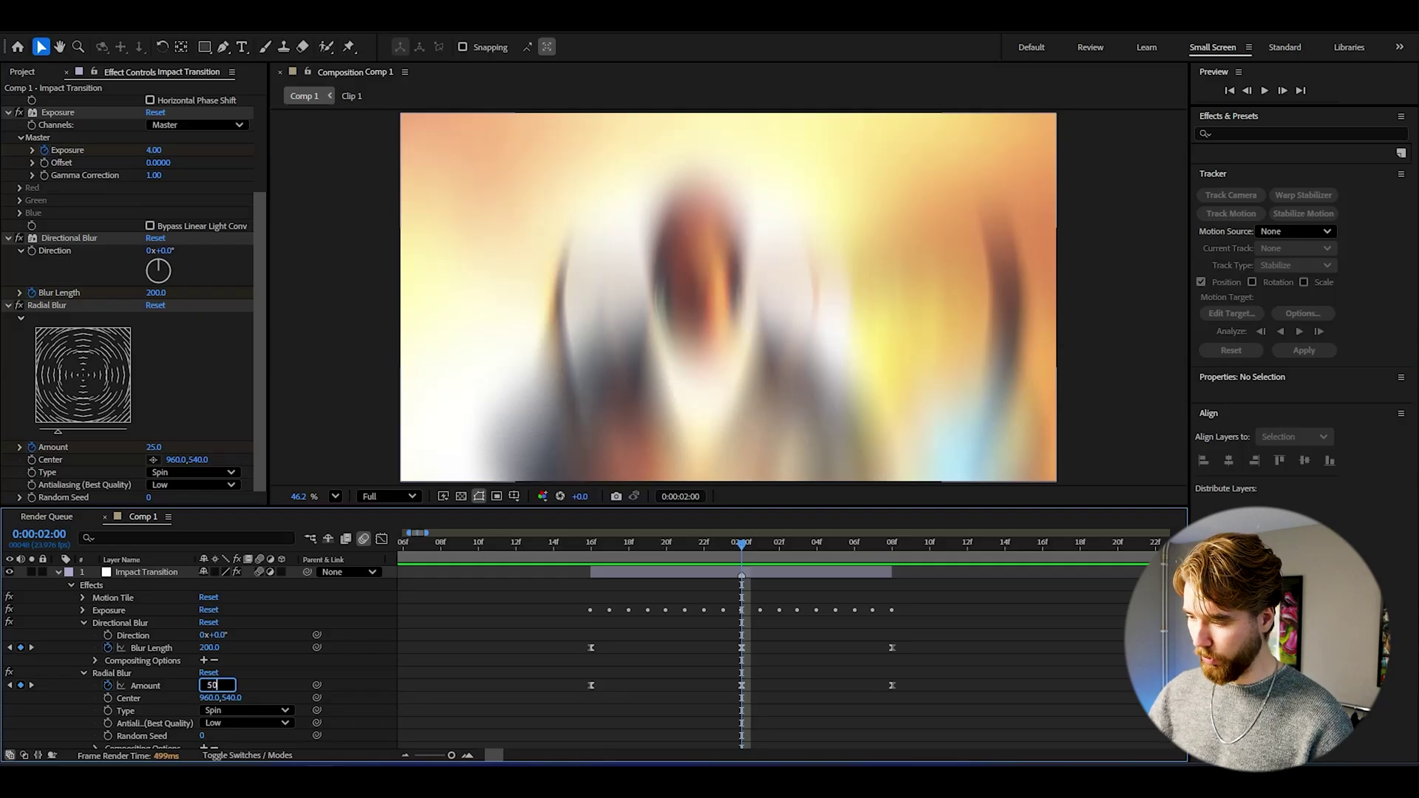
key("Return")
left_click(382, 539)
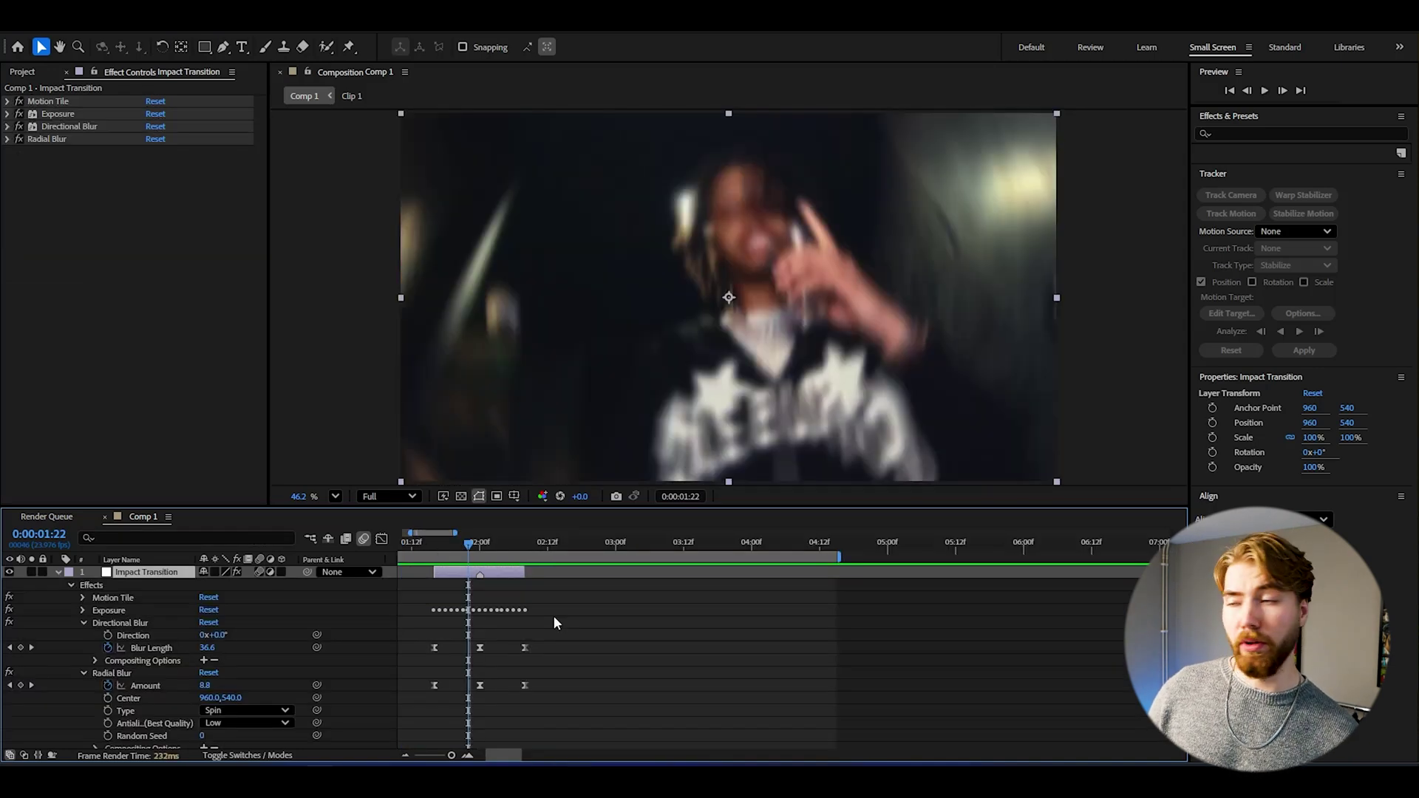
Apply Transform to the Impact Transition layer and keyframe Scale at 100 at its start, 200 at the cut and 100 at its end.
key("ctrl+space")
type("tr")
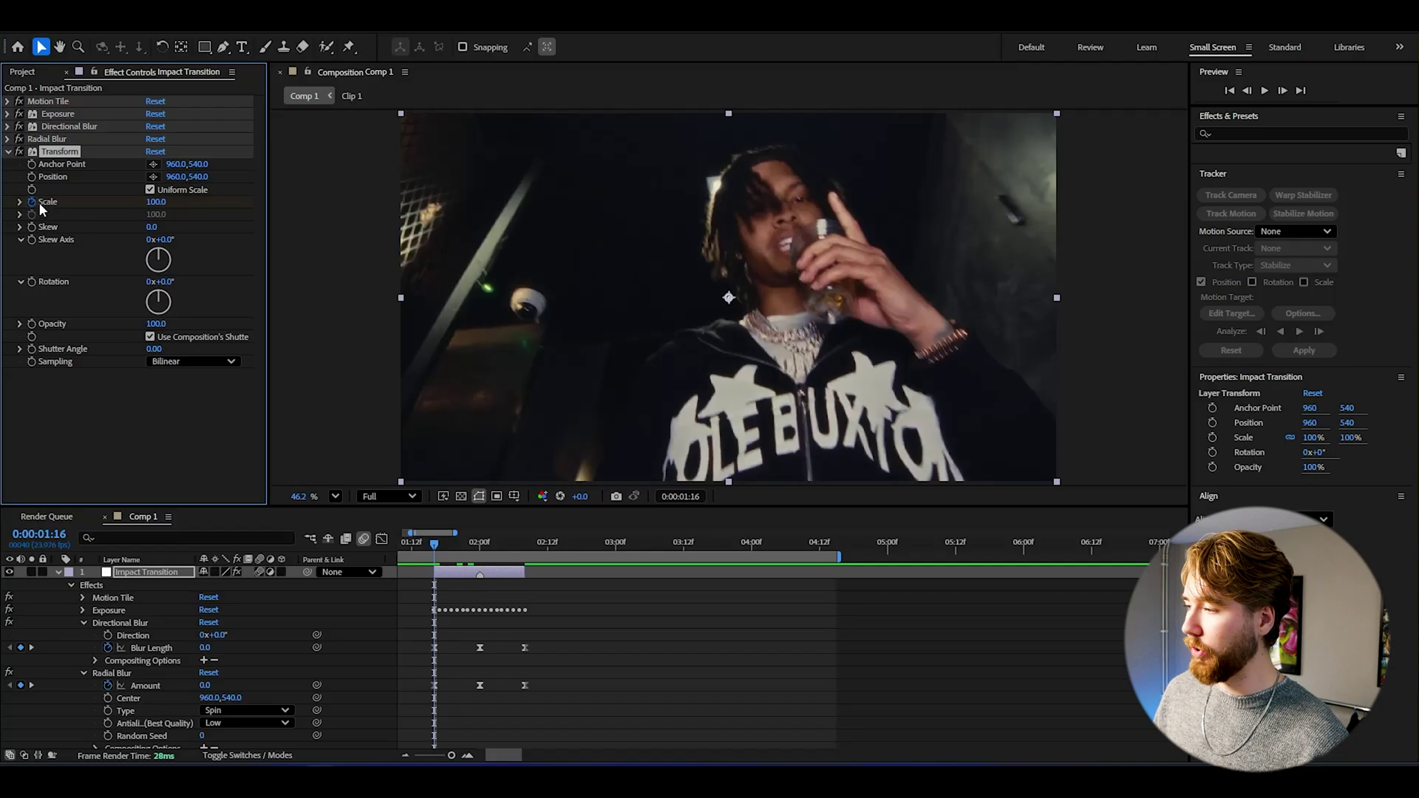
left_click_drag(456, 546, 483, 546)
left_click(156, 202)
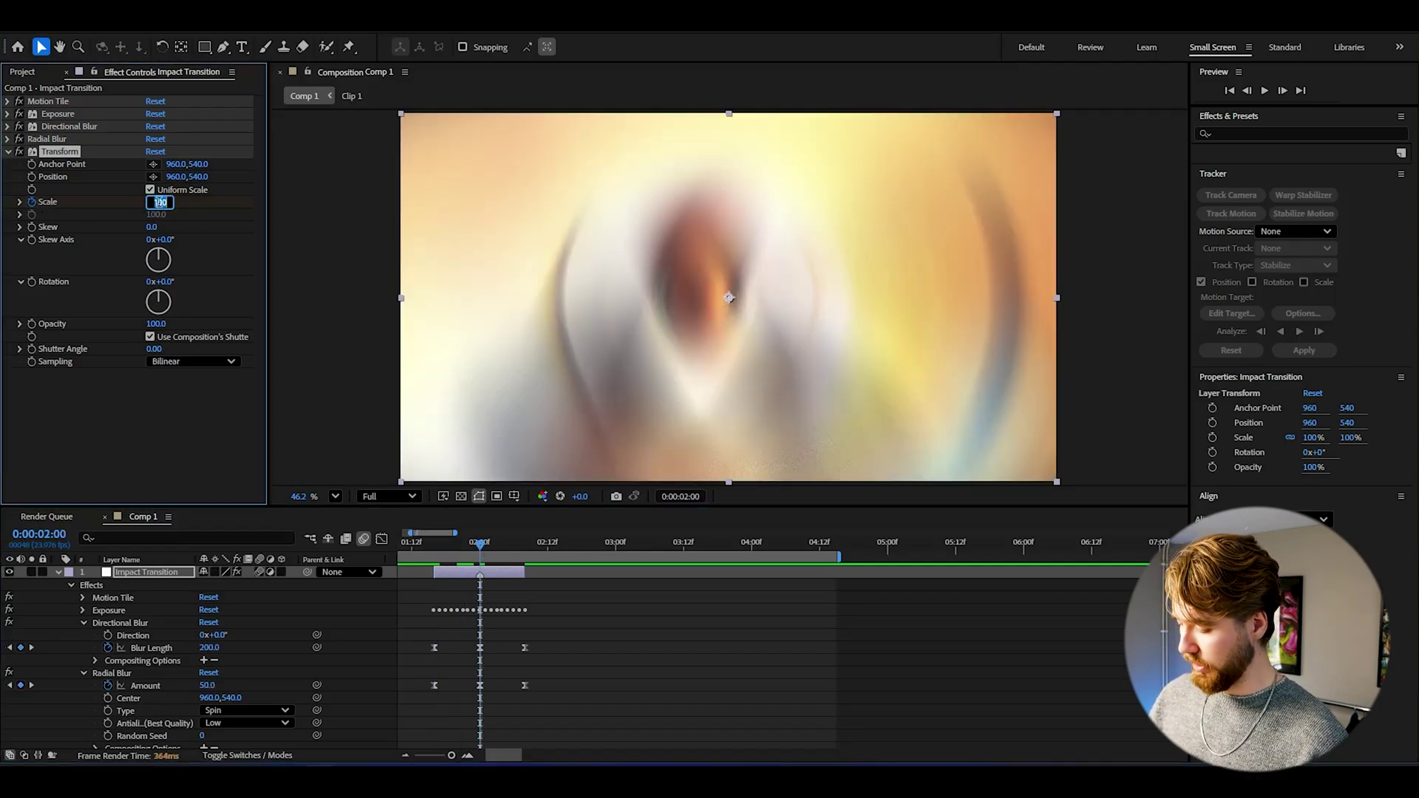
left_click_drag(482, 545, 525, 545)
left_click(156, 202)
type("1")
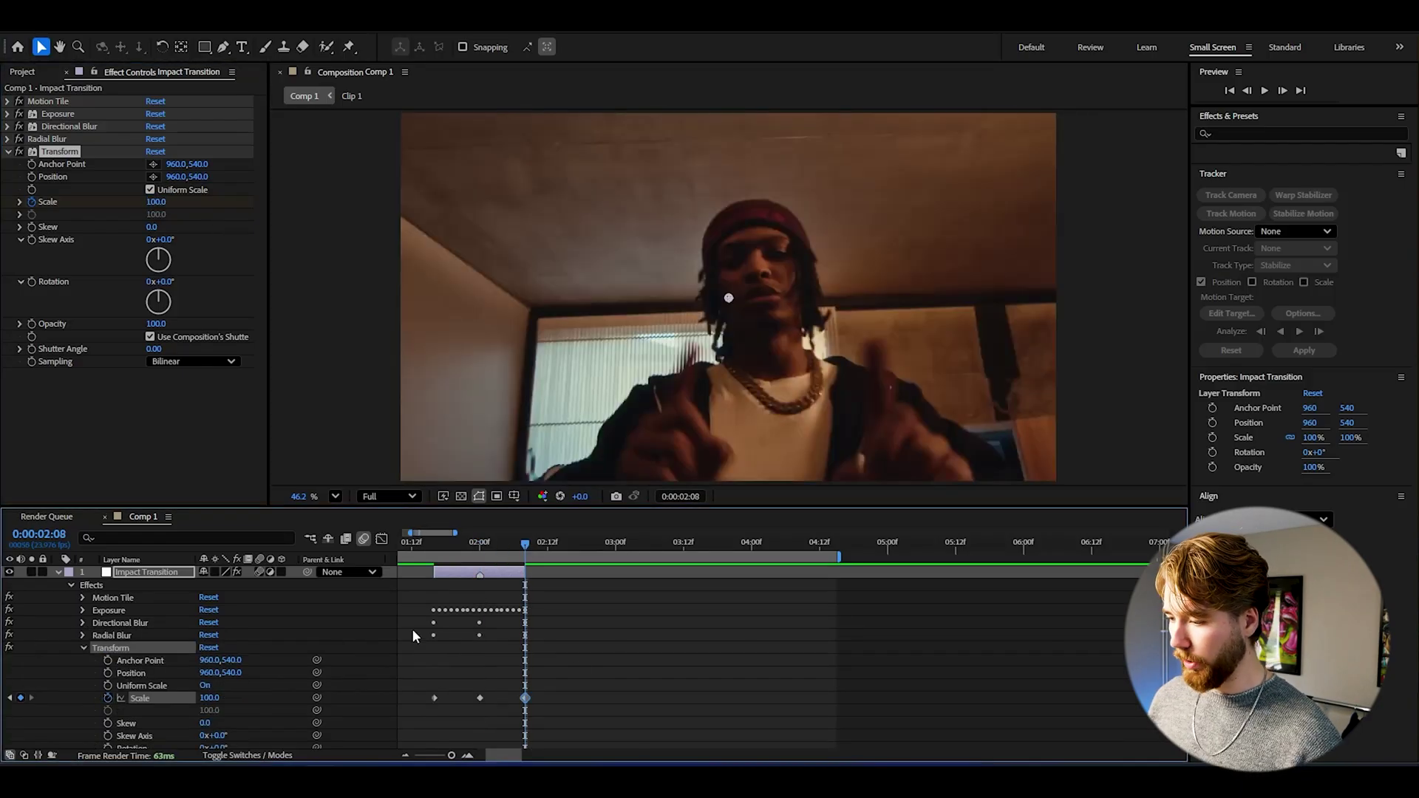
Apply Easy Ease to the three Transform Scale keyframes and shape their value graph into a sharp peak at the cut.
left_click_drag(576, 694, 415, 707)
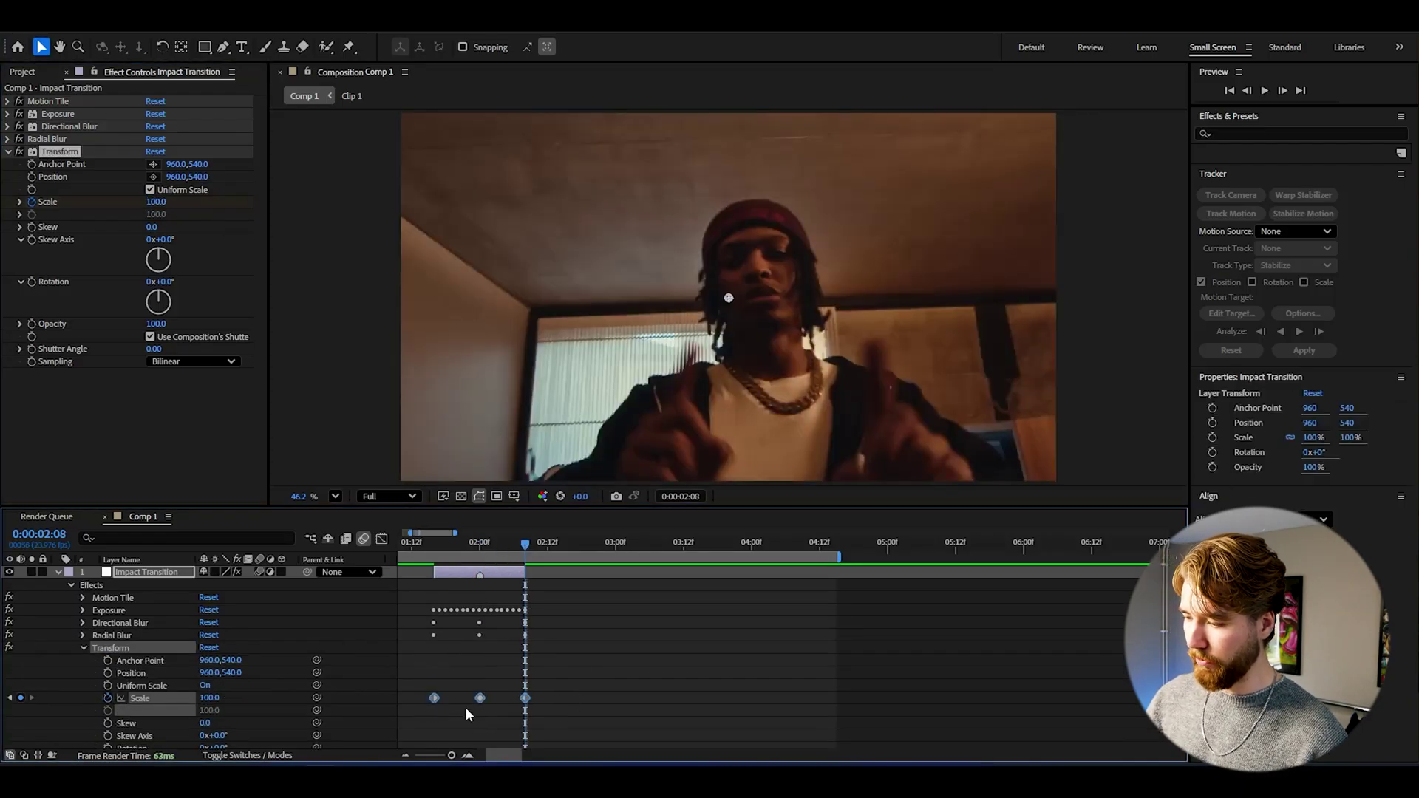
left_click(435, 698)
key("shift+F3")
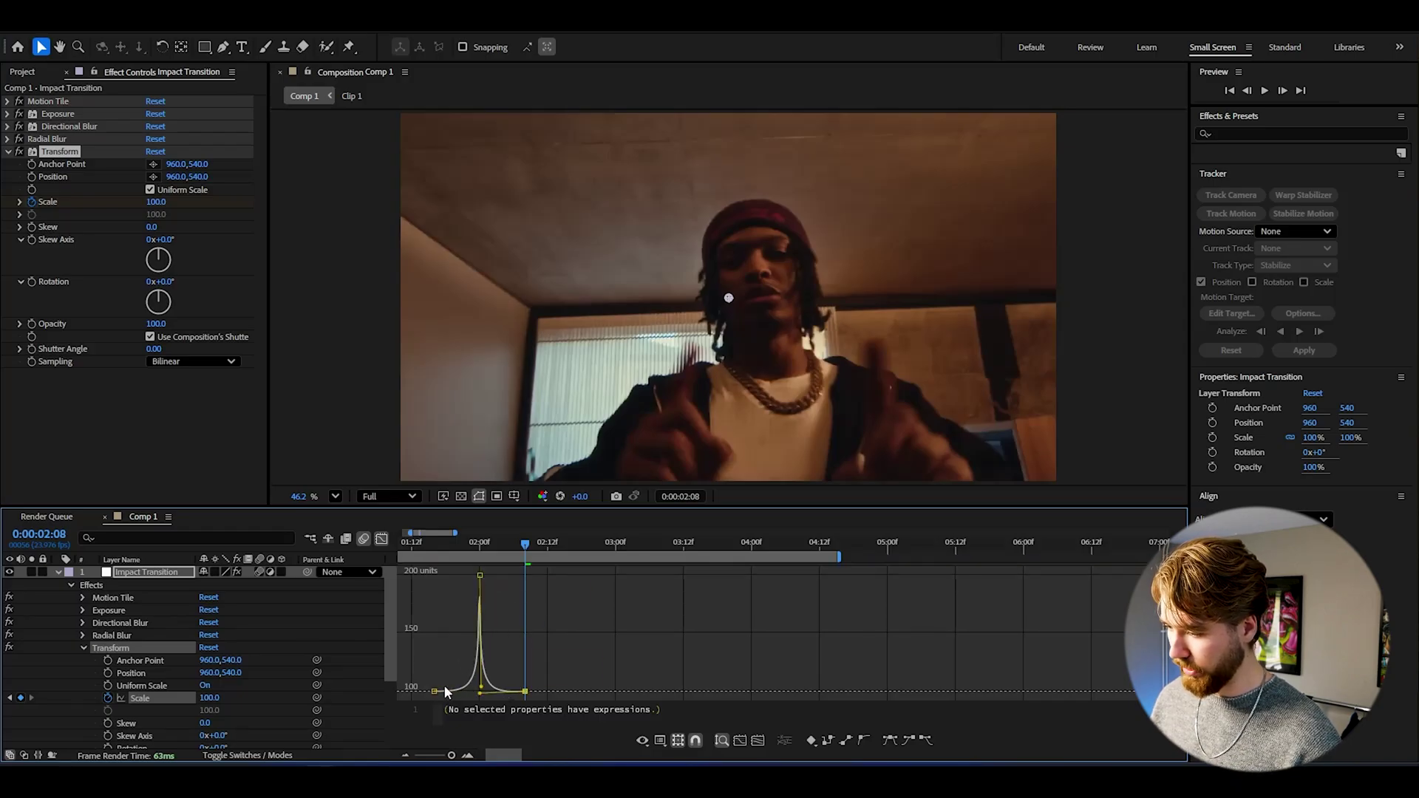
key("shift+F3")
Play back the transition with the Transform zoom from the start of the Impact Transition layer.
left_click(435, 543)
key("space")
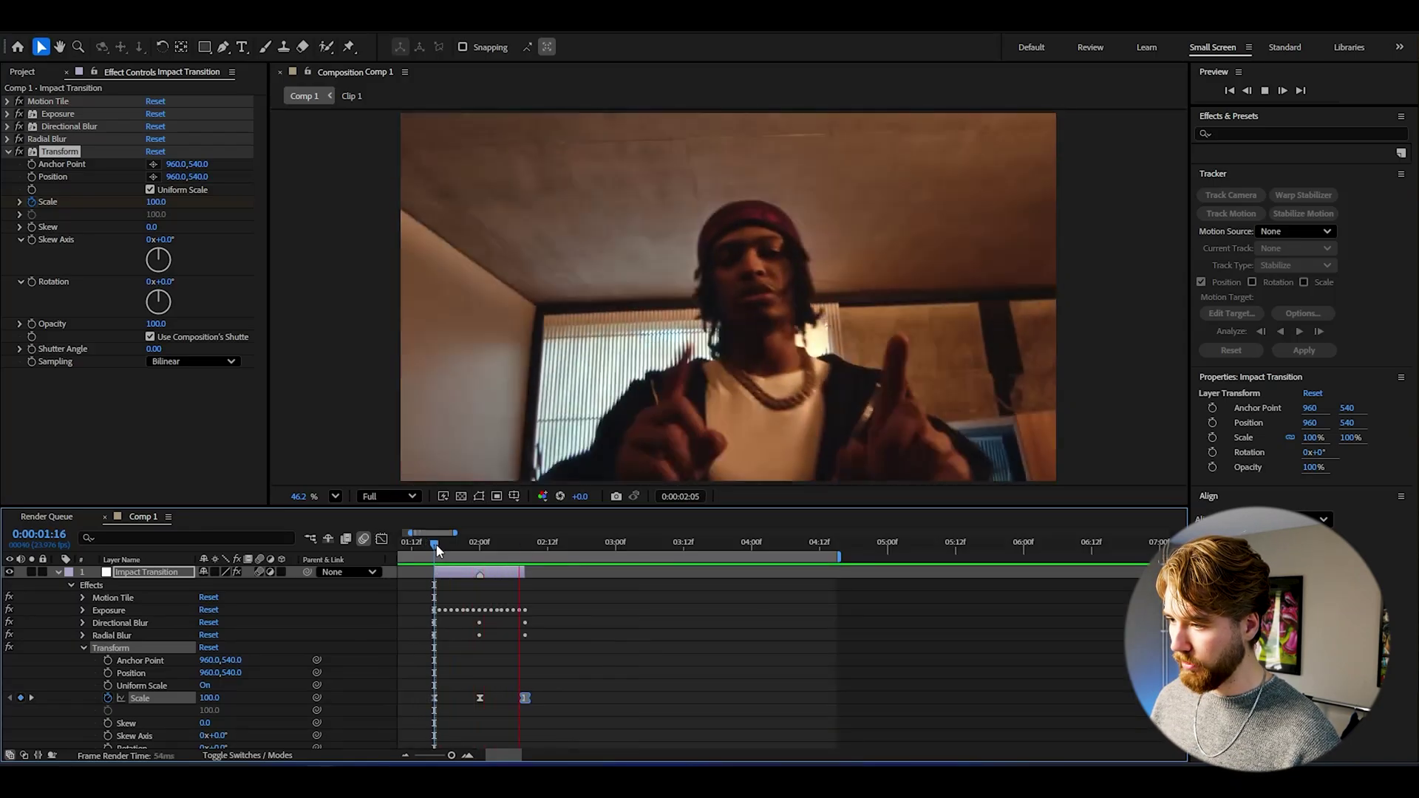
key("space")
mouse_move(436, 550)
left_mouse_down()
mouse_move(488, 547)
mouse_move(445, 548)
mouse_move(457, 545)
left_mouse_up()
key("space")
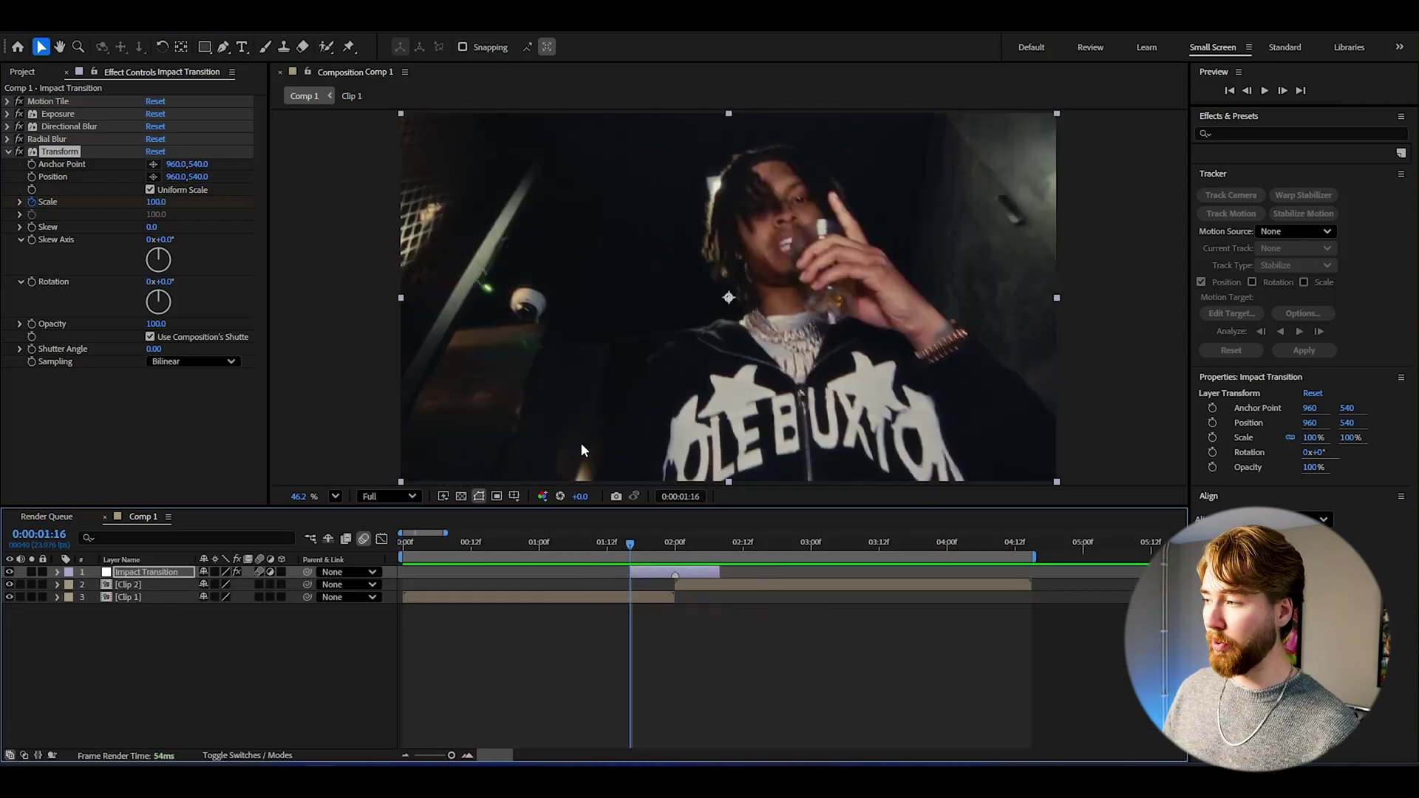
Save all five effects of the Impact Transition layer, Motion Tile through Transform, as an animation preset.
left_click(43, 140)
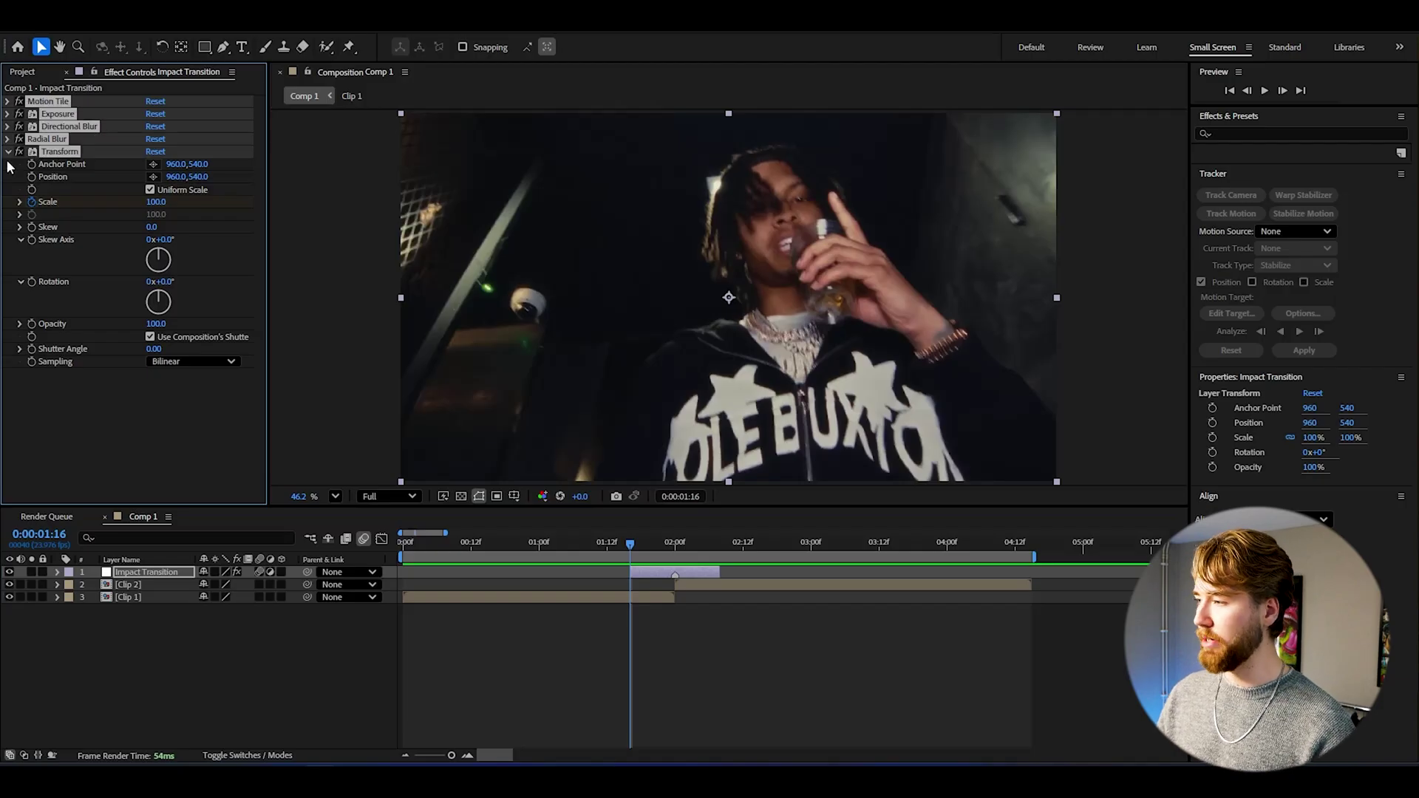
left_click(8, 152)
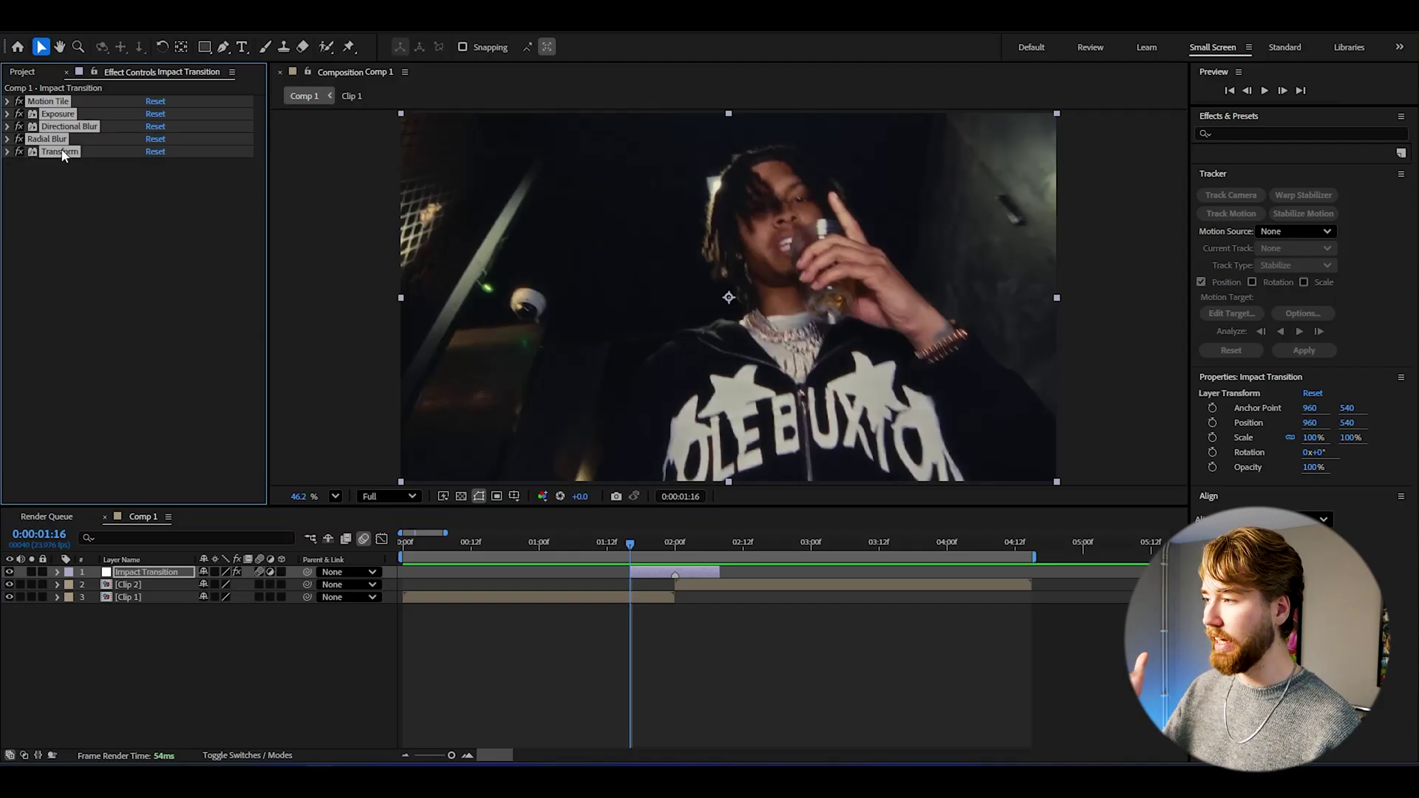
left_click(192, 33)
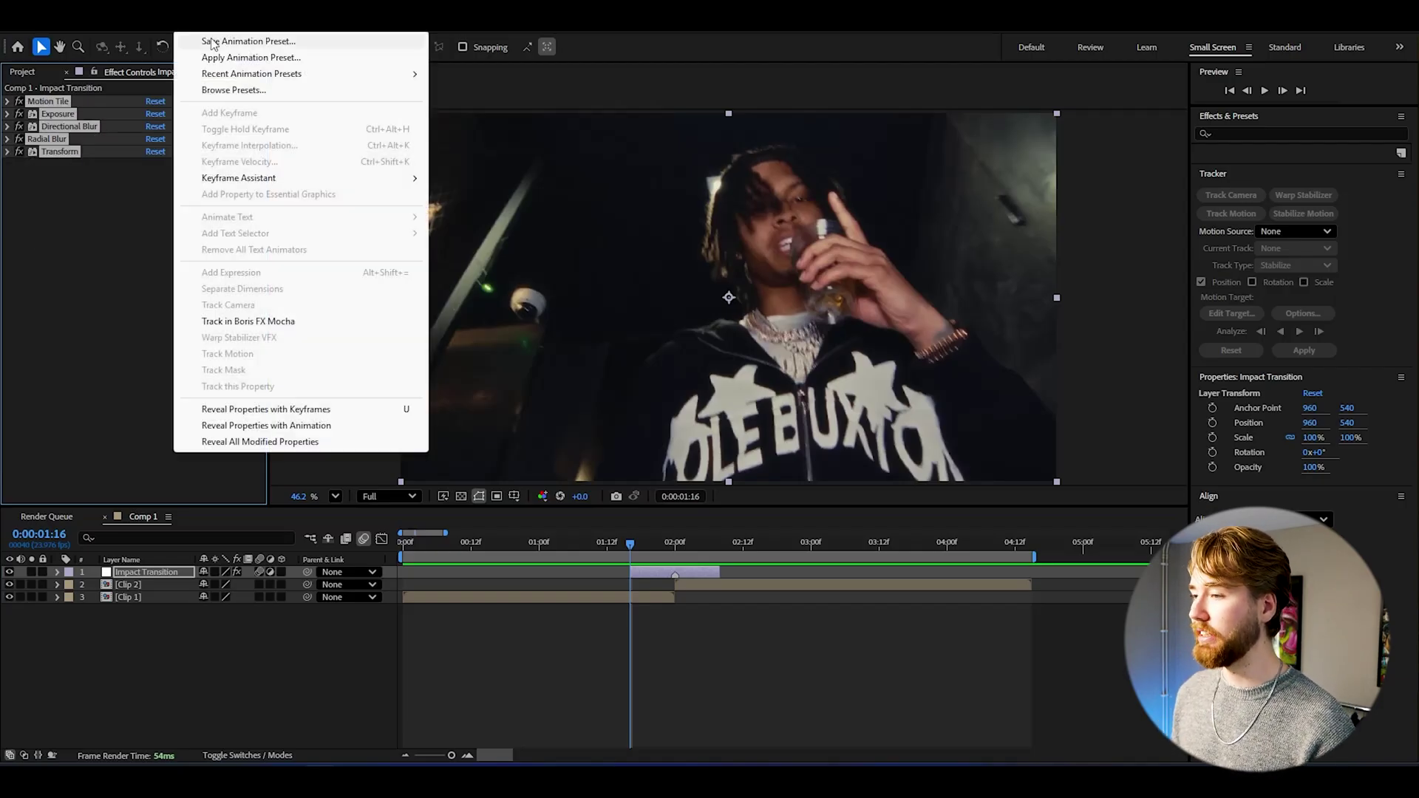
left_click(212, 41)
left_click(247, 77)
type("IM")
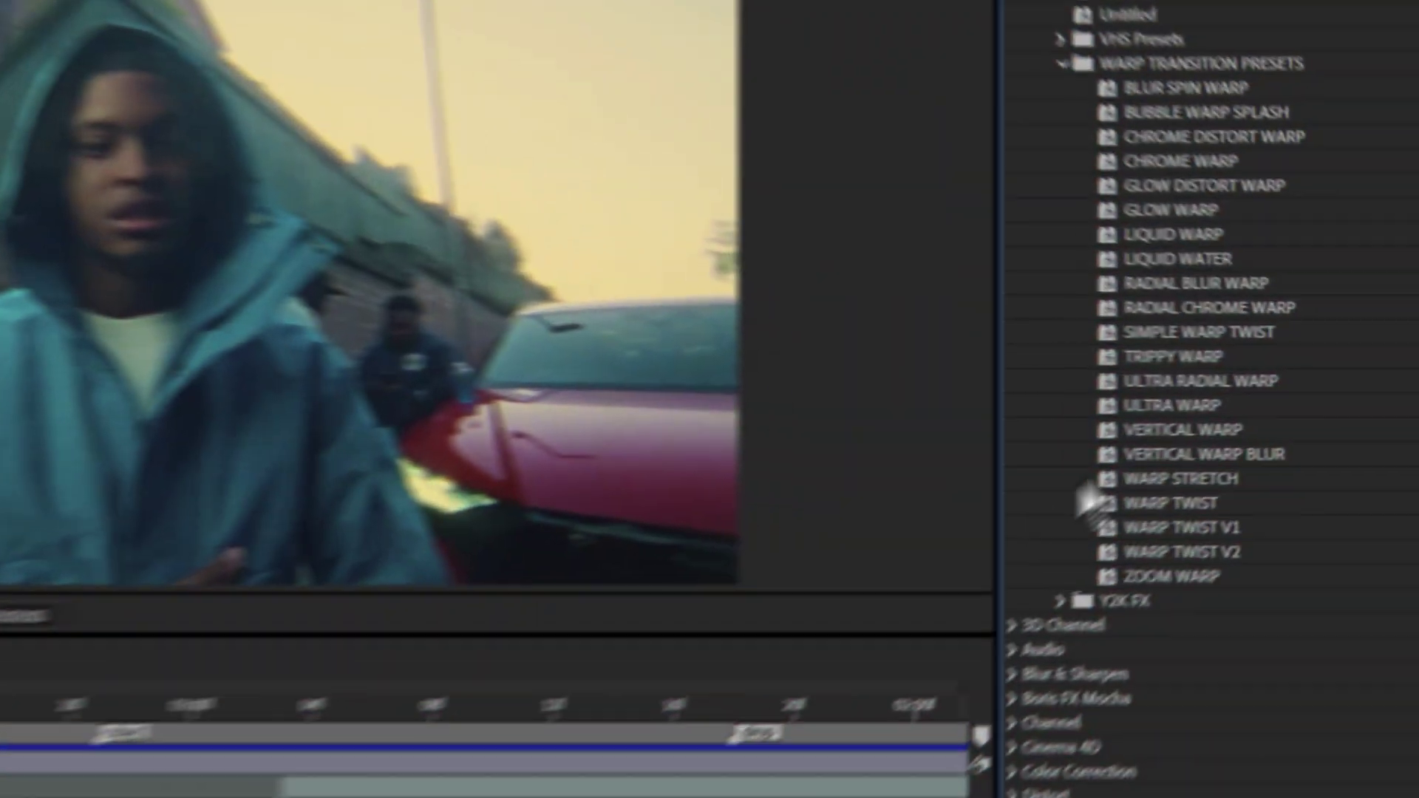
left_click_drag(1090, 503, 884, 392)
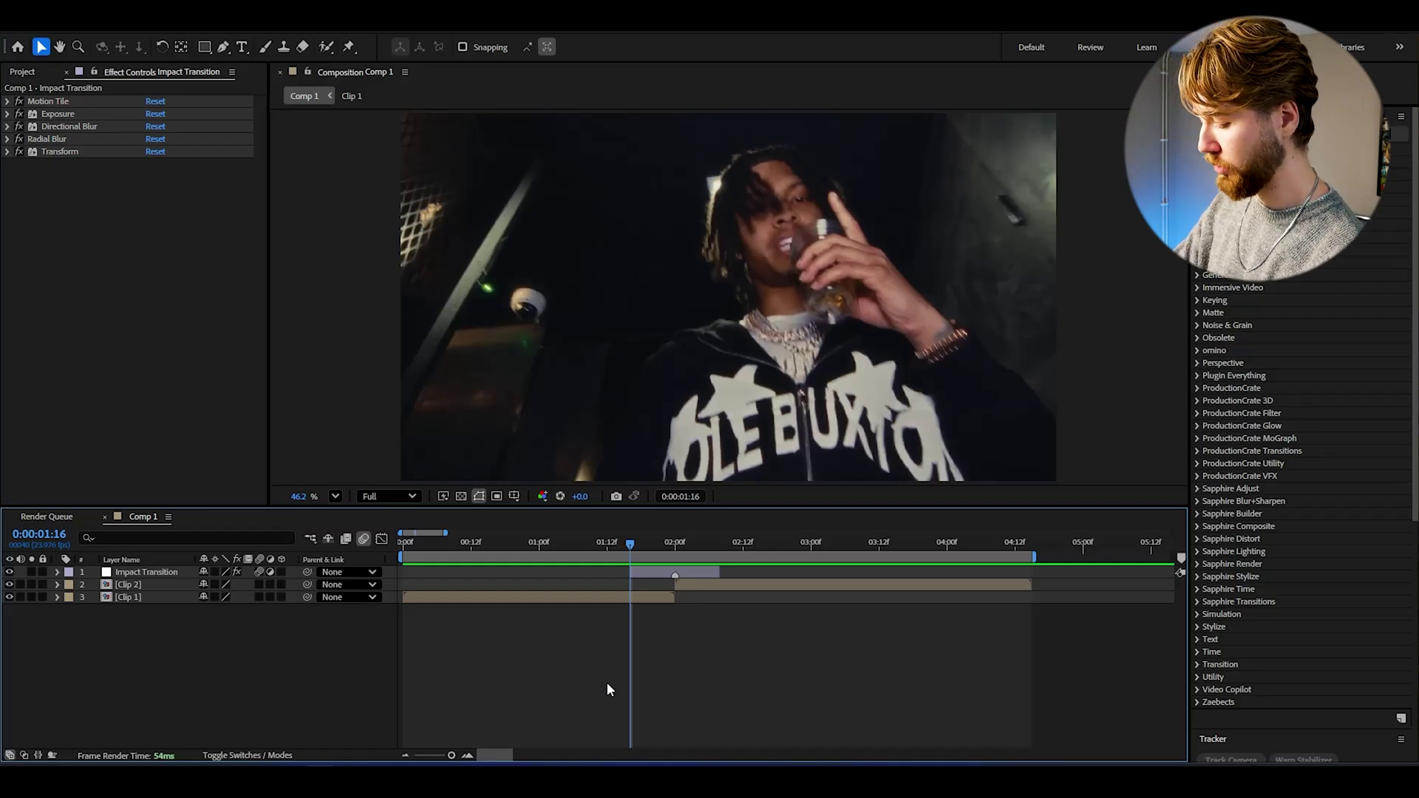
Add a new adjustment layer and apply the WIDE PIXEL IMPACT preset from IMPACT TRANSITION PRESETS to it at the composition's start.
key("ctrl+alt+y")
key("Home")
left_click(1396, 133)
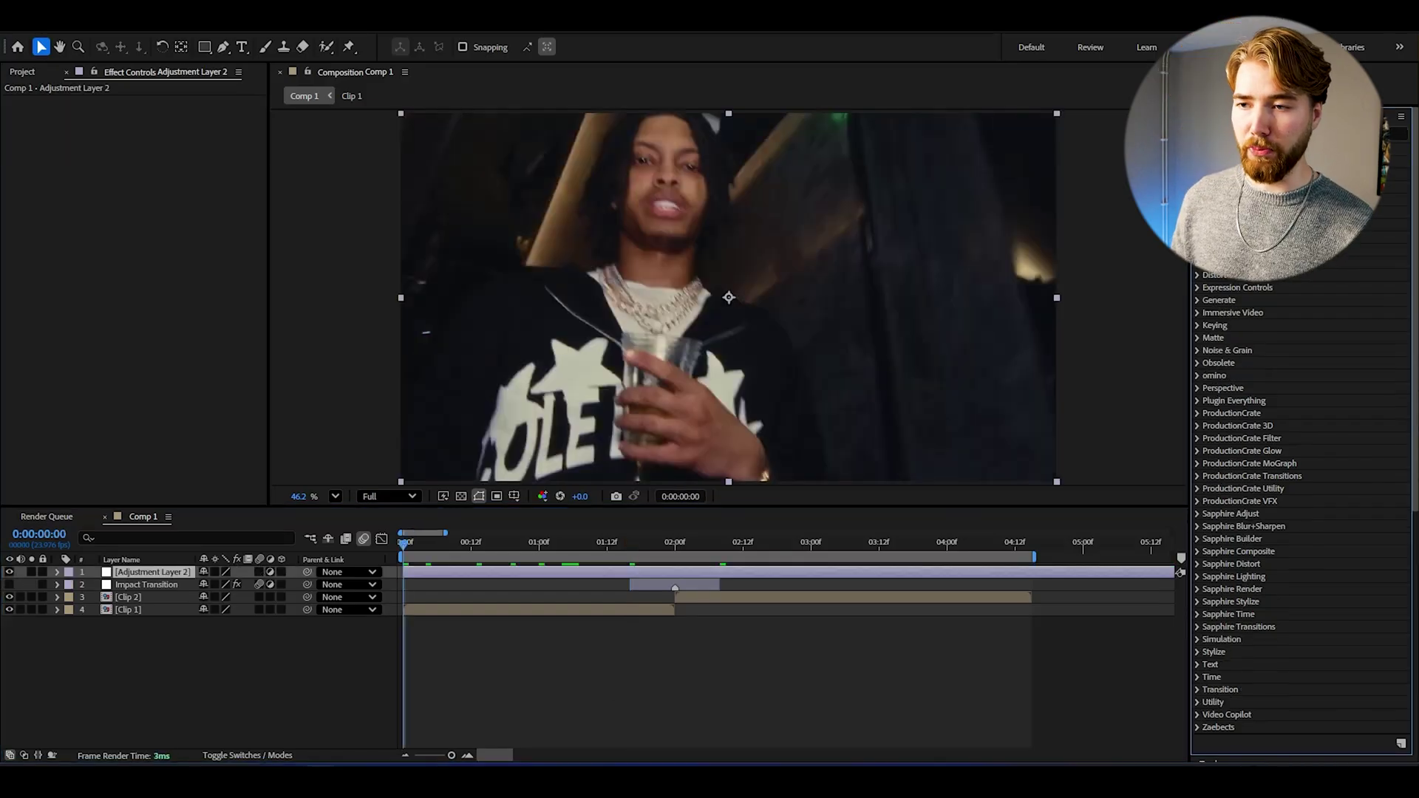
scroll(1242, 304, "up", 10)
left_click(1318, 515)
scroll(1320, 524, "down", 4)
scroll(1320, 525, "up", 1)
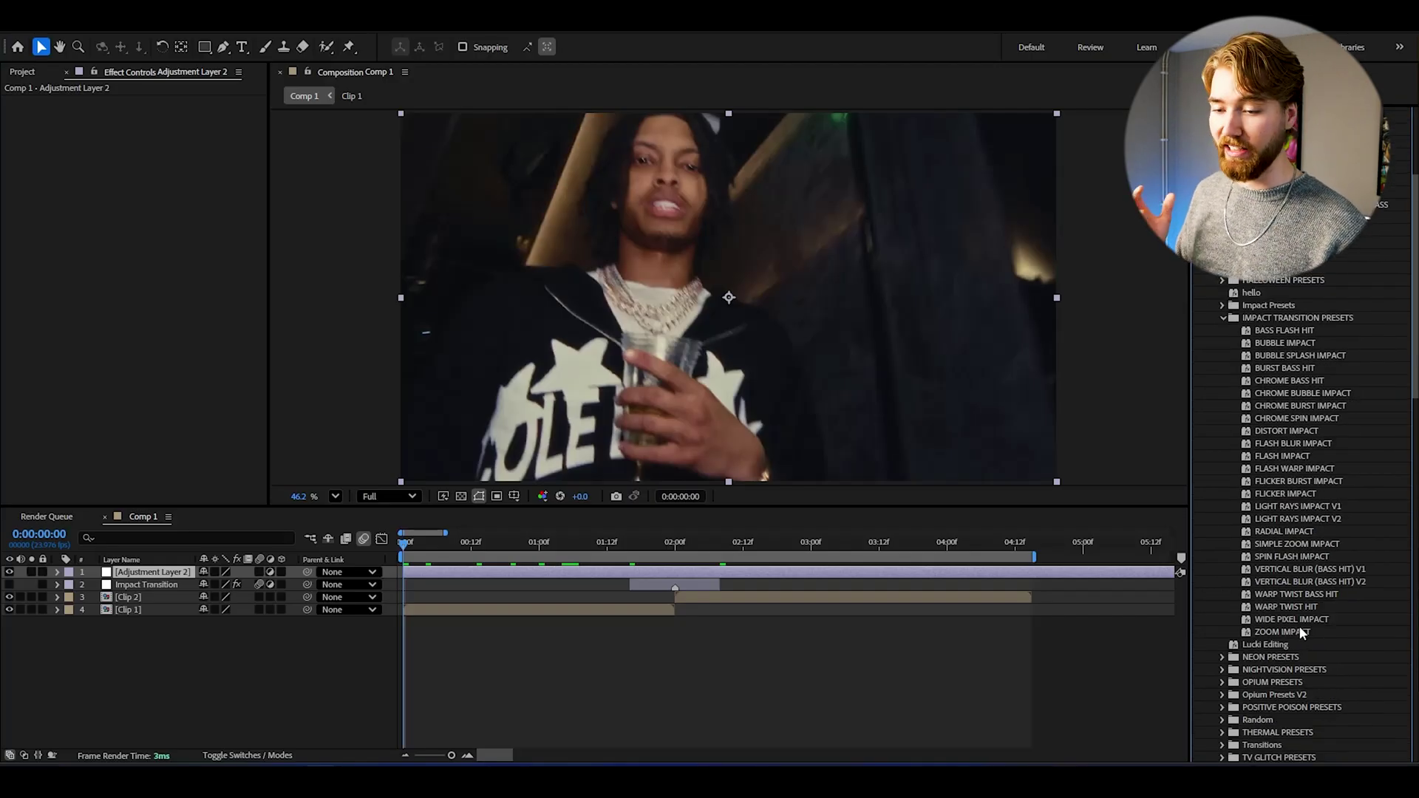
left_click(1312, 621)
left_click_drag(1282, 617, 164, 573)
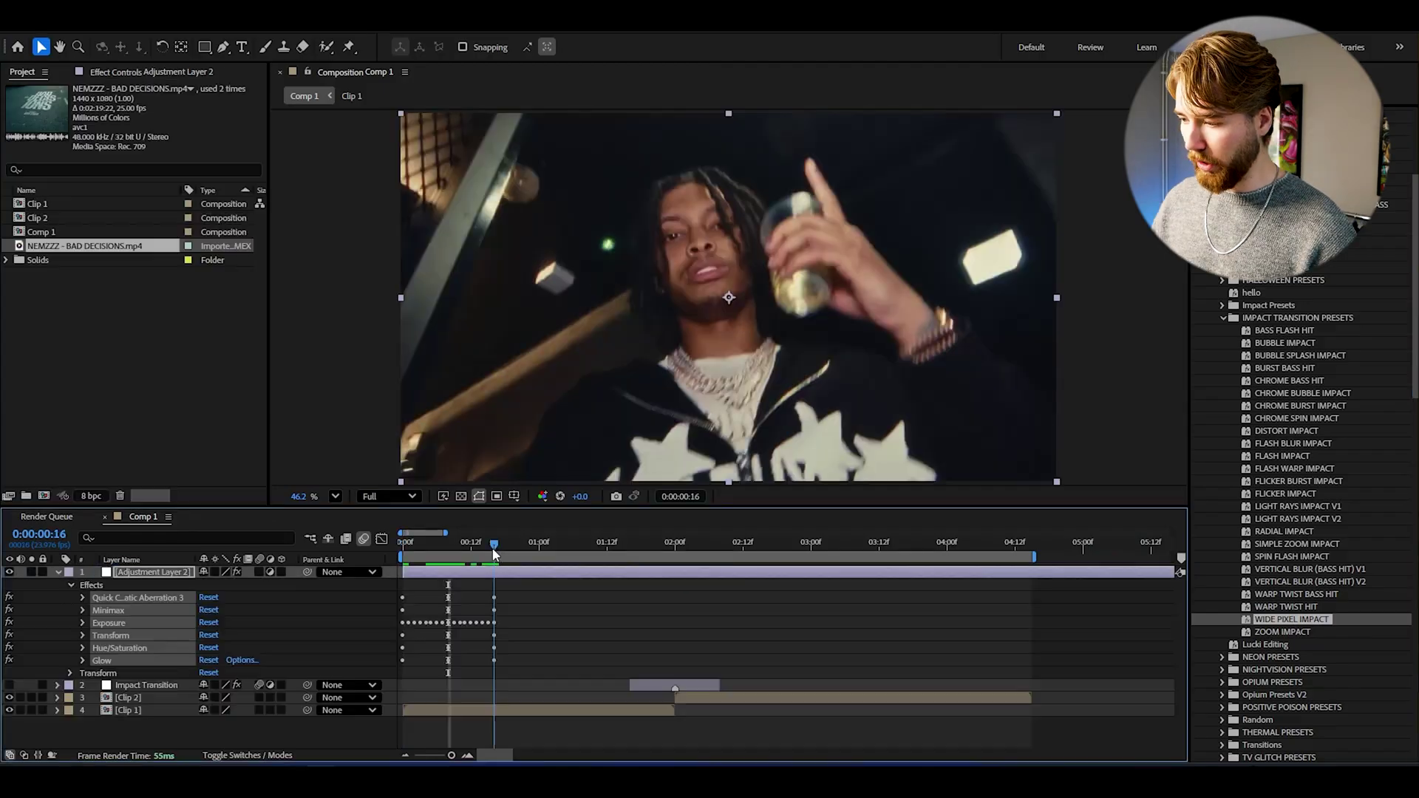
Trim the WIDE PIXEL IMPACT adjustment layer's end at 0:00:00:17 and move the layer so its middle sits on the cut.
left_click_drag(494, 555, 497, 554)
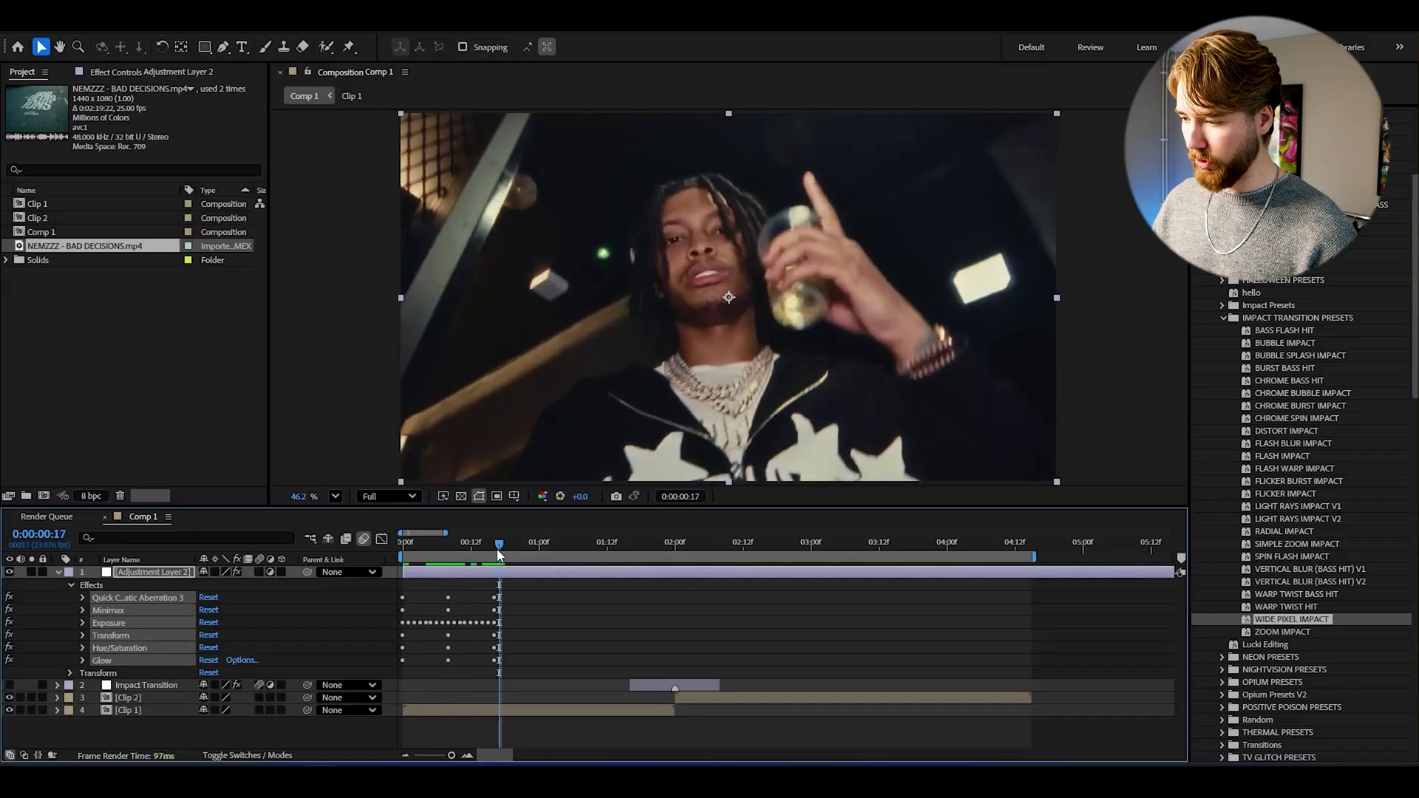
key("alt+]")
left_click(449, 545)
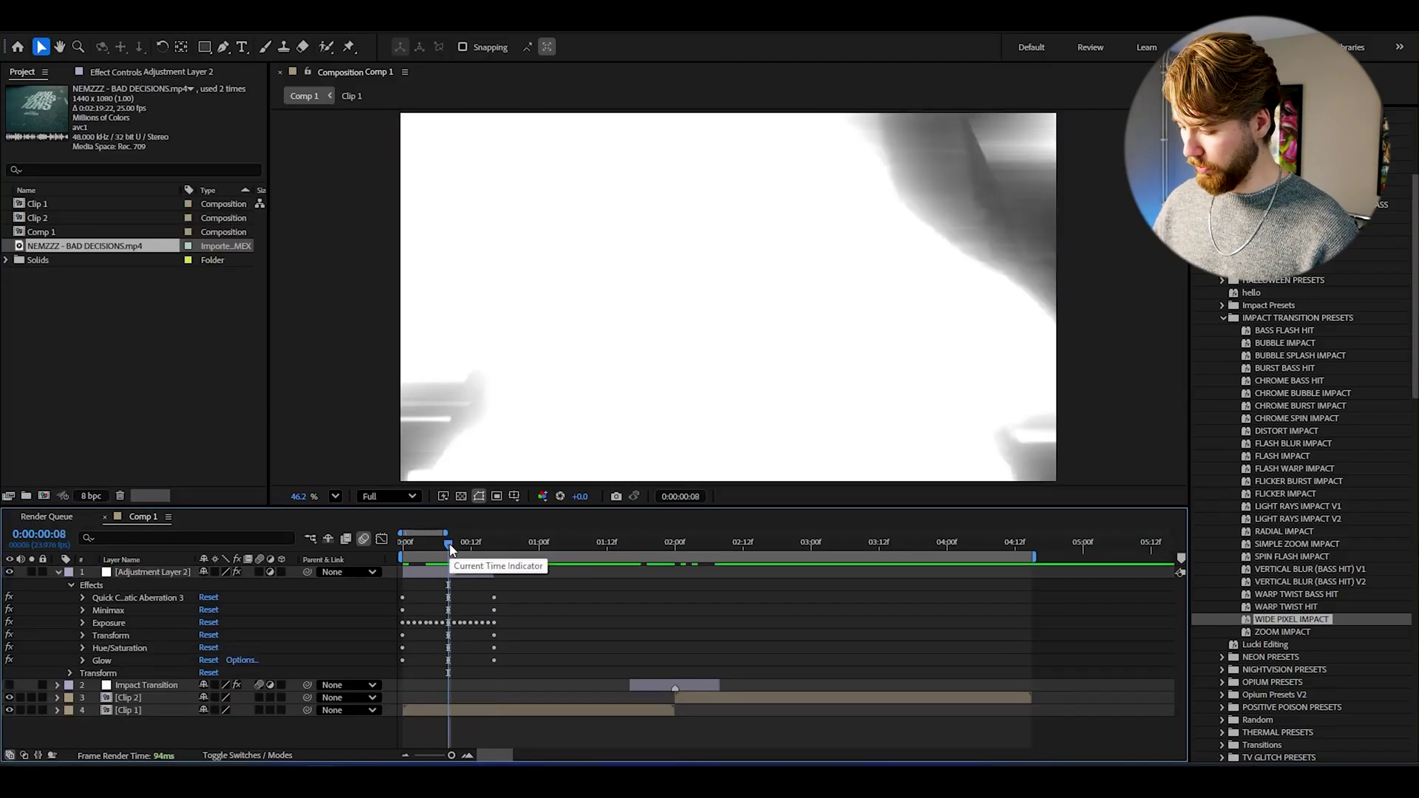
left_click(467, 573)
left_click_drag(473, 577, 689, 578)
left_click(678, 547)
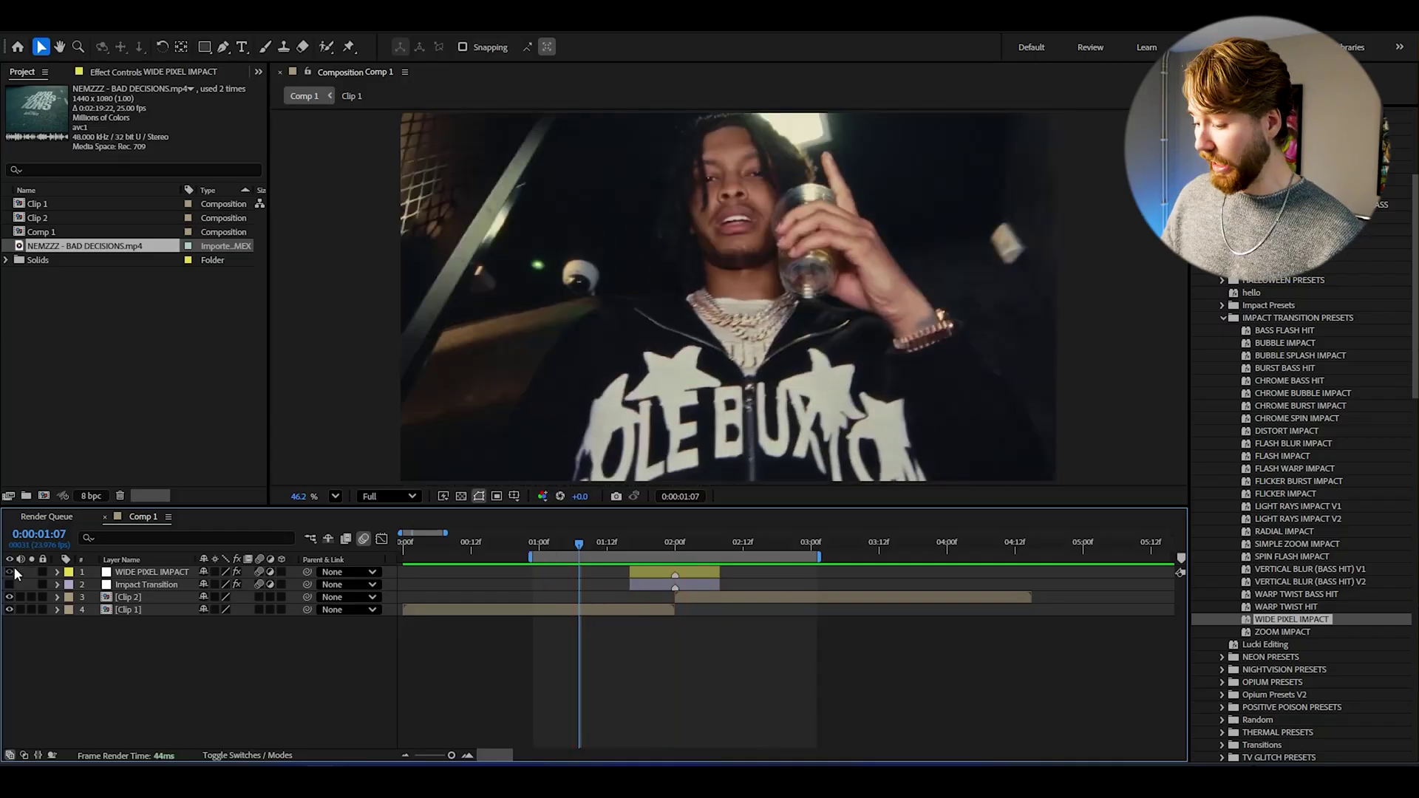
Hide the WIDE PIXEL IMPACT layer and try the WARP TWIST BASS HIT preset on a new adjustment layer over the cut.
left_click(10, 571)
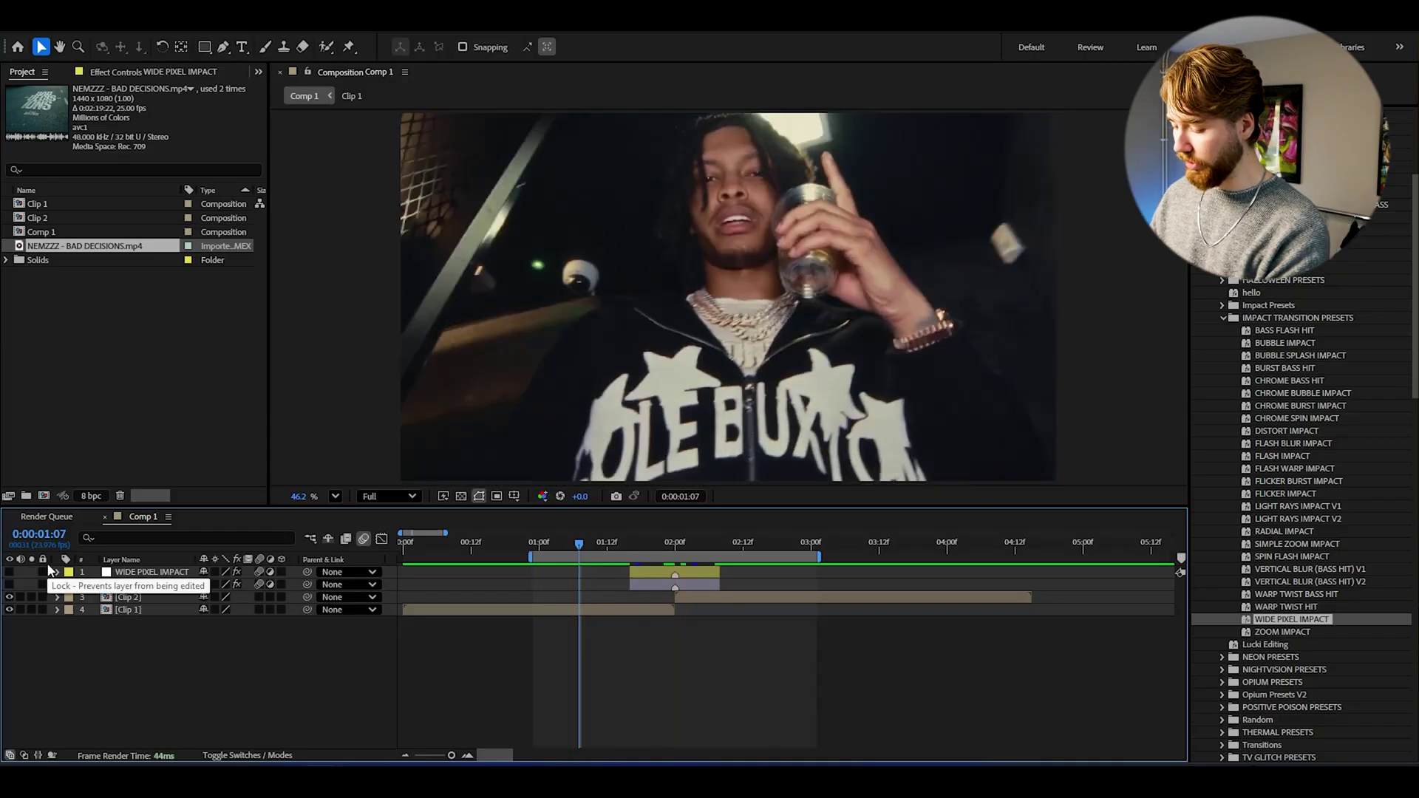
key("ctrl+alt+y")
left_click(1265, 597)
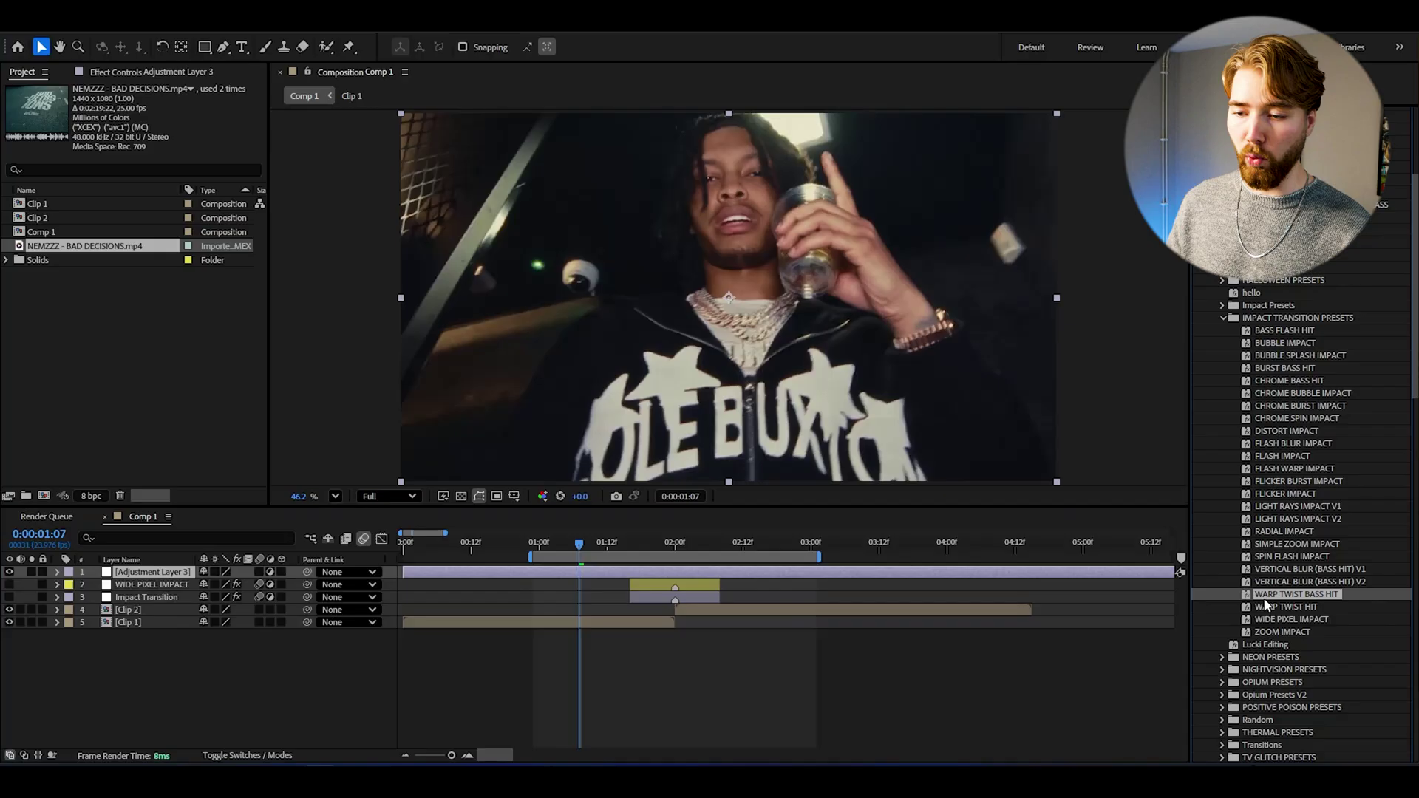
left_click_drag(1281, 596, 740, 556)
left_click_drag(523, 529, 102, 578)
left_click_drag(102, 578, 101, 573)
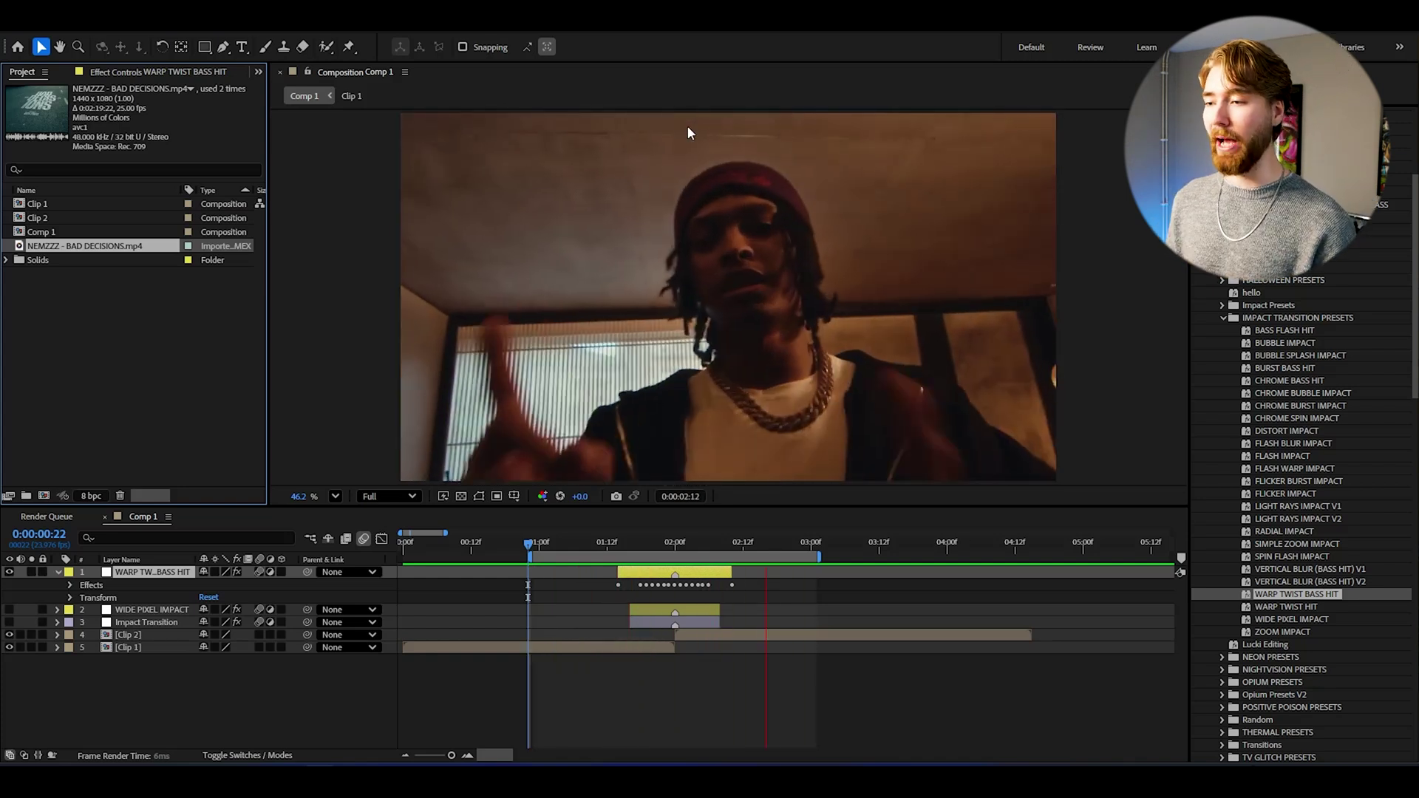
key("space")
Hide the WARP TWIST BASS HIT layer and apply the FLASH WARP IMPACT preset to another new adjustment layer.
left_click(9, 572)
key("ctrl+alt+y")
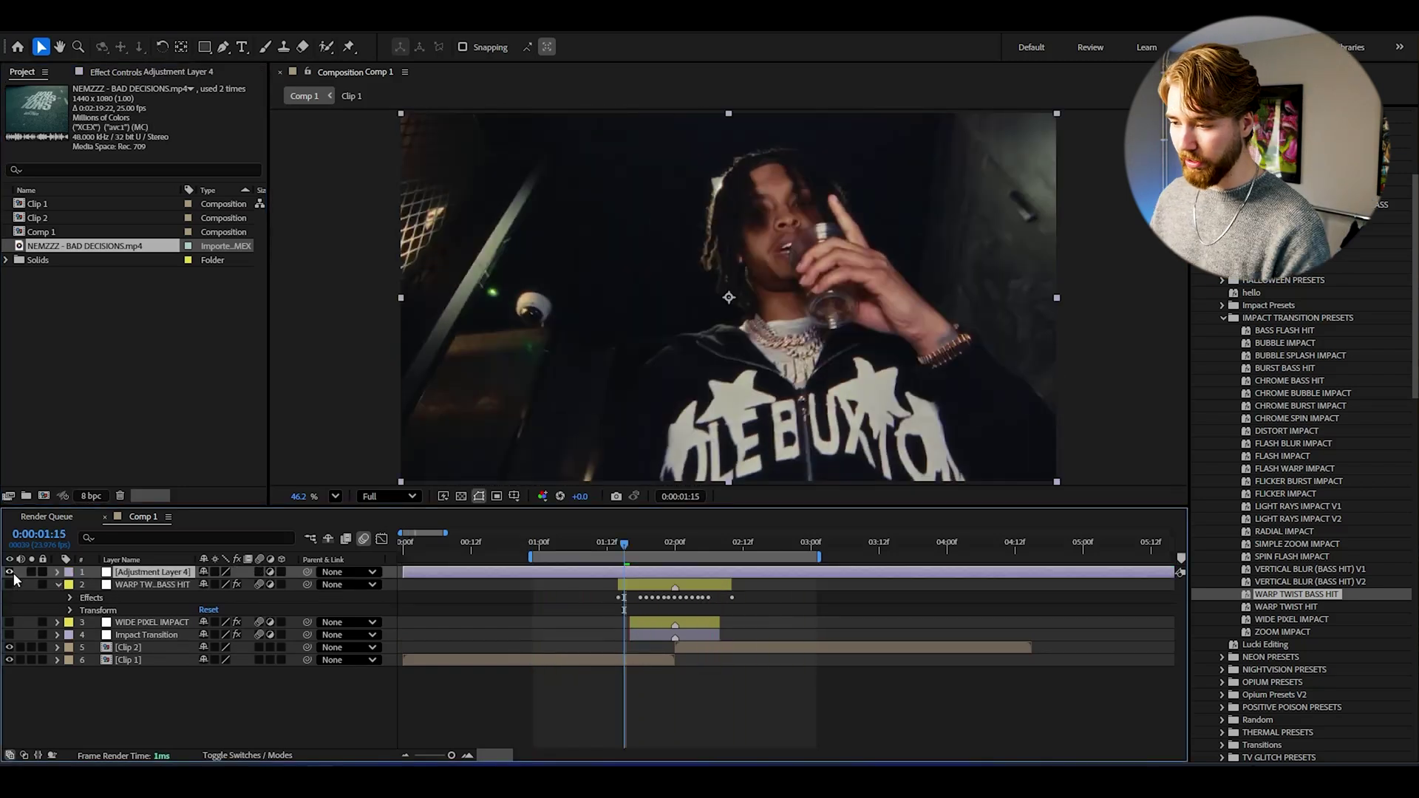
left_click(1293, 482)
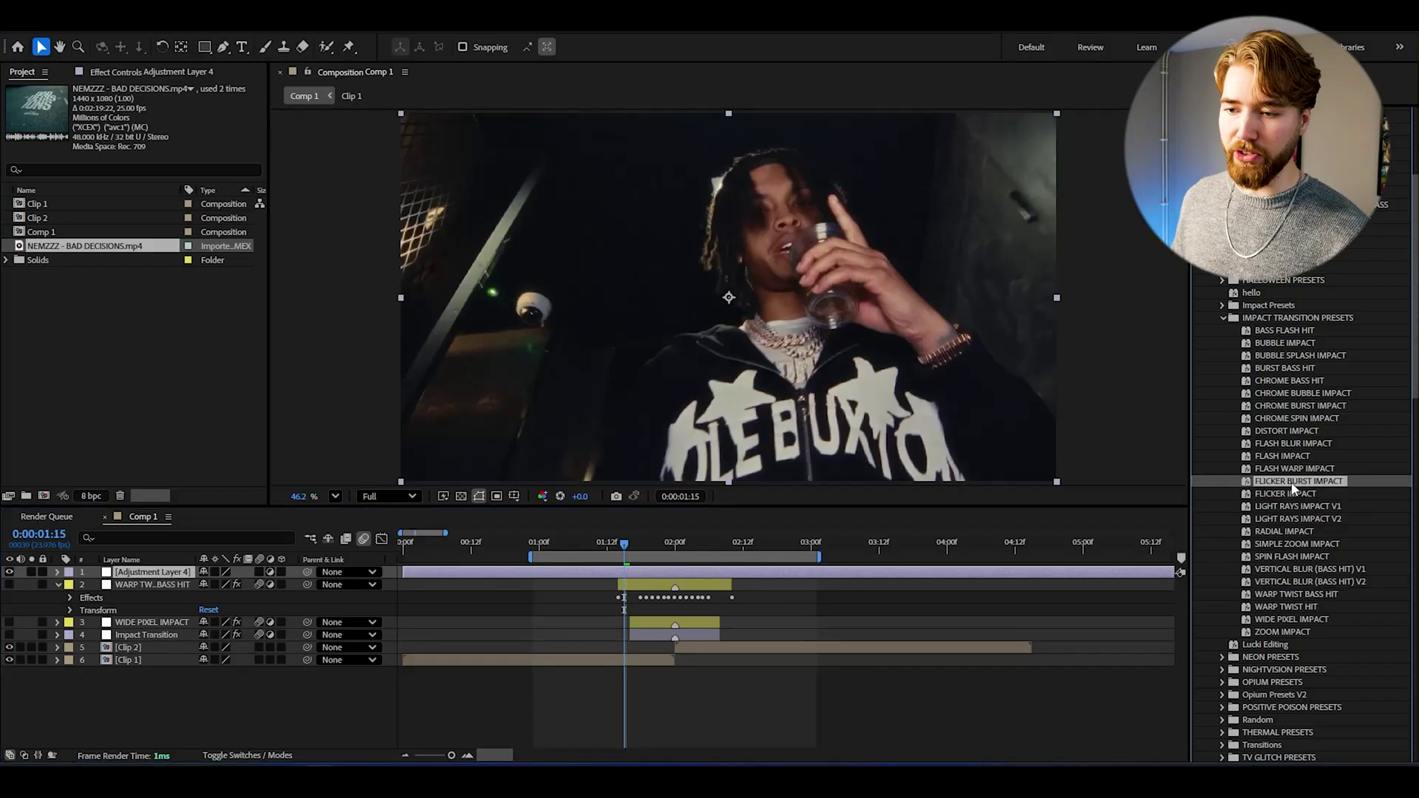
left_click(1316, 470)
left_click_drag(1309, 469, 672, 539)
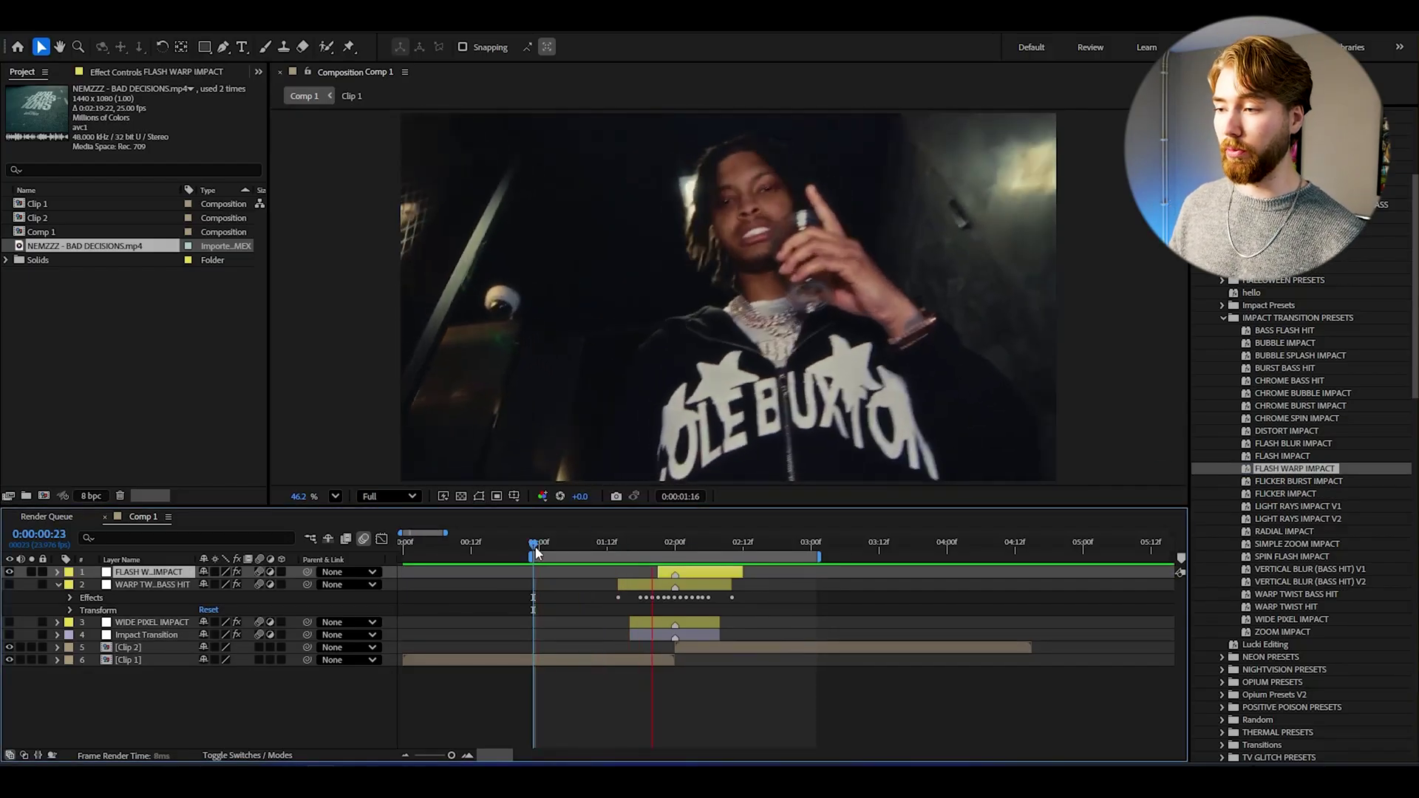